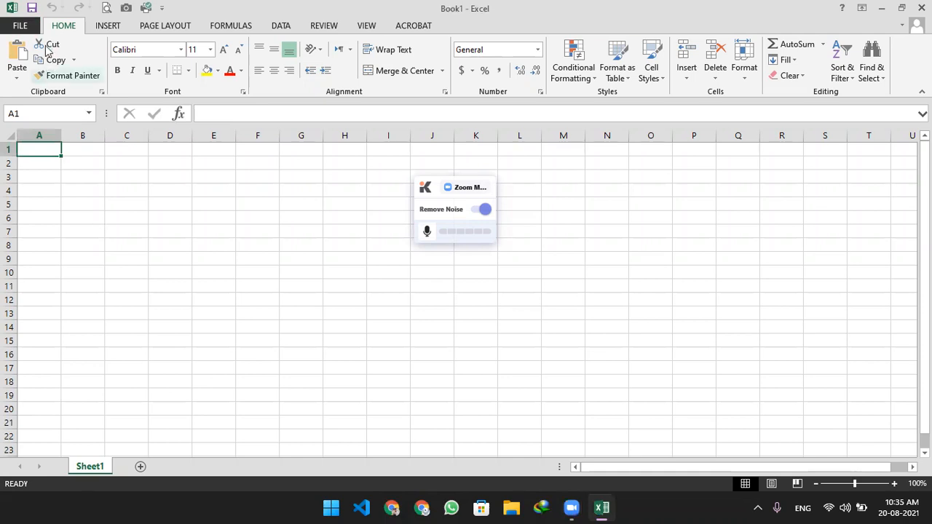
- Open the workbook world_database.xlsx from the Microsoft Excel folder inside the personal documents folder on drive D
left_click(19, 25)
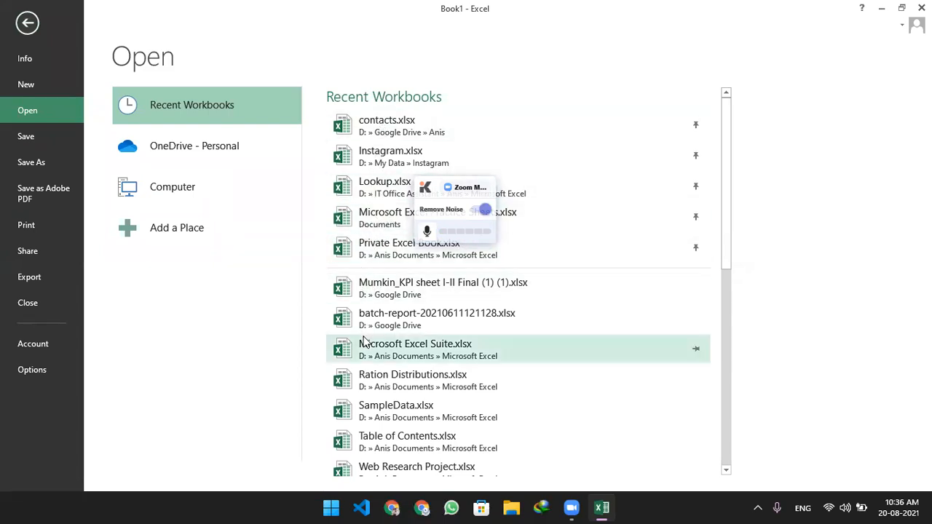
scroll(364, 344, "down", 2)
scroll(365, 345, "down", 8)
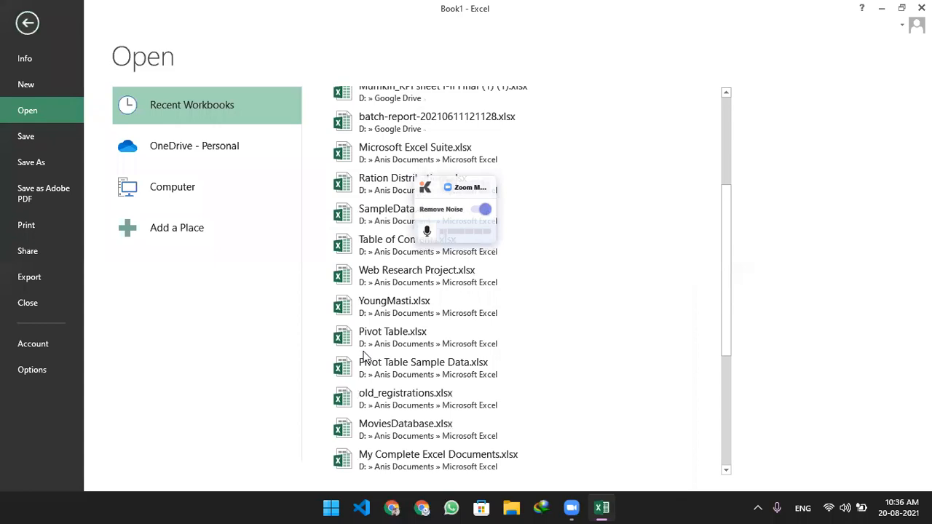
scroll(364, 356, "down", 3)
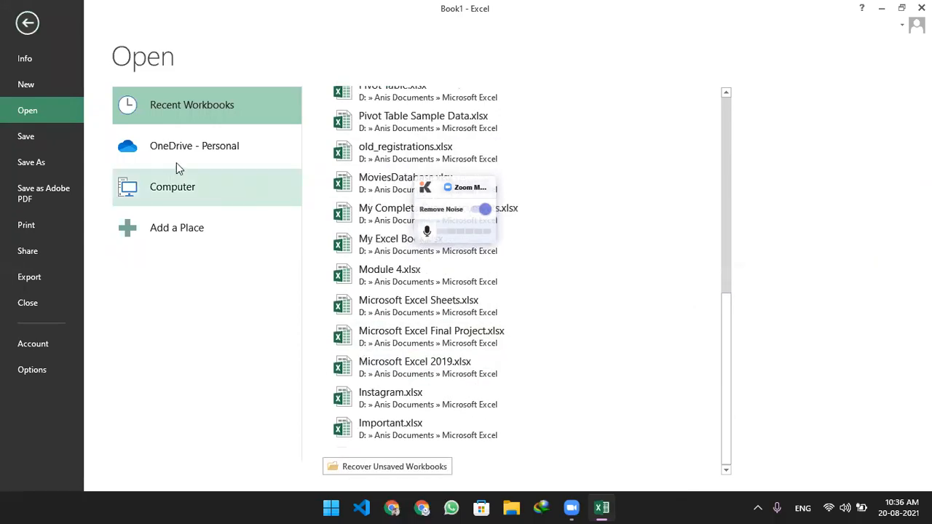
left_click(150, 194)
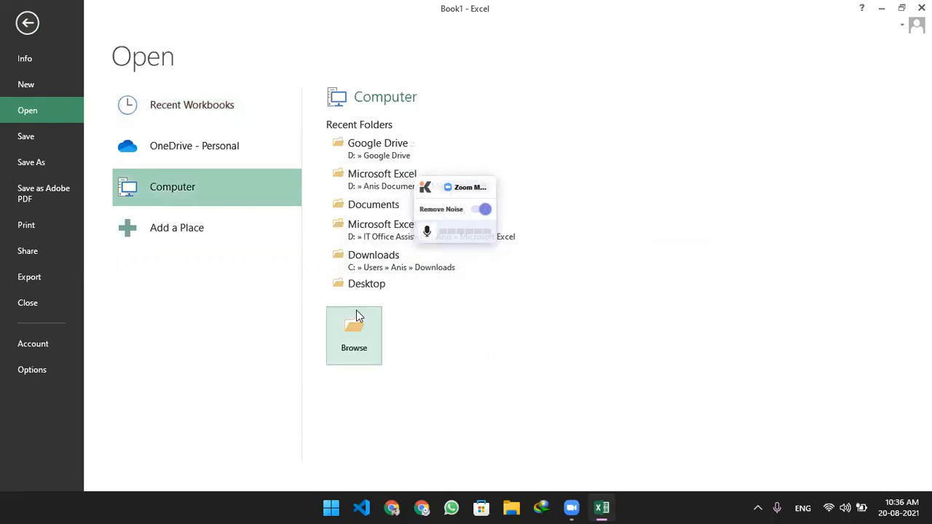
left_click(359, 340)
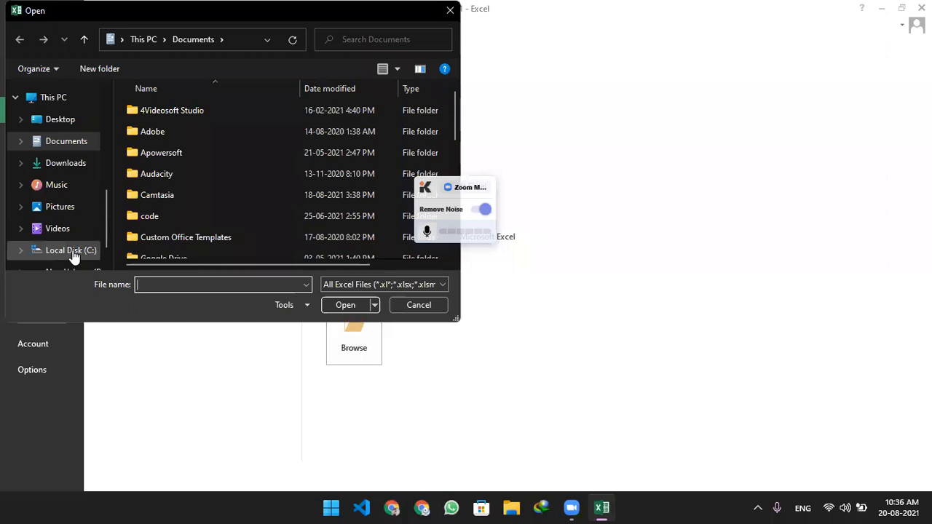
scroll(73, 255, "up", 1)
scroll(62, 245, "down", 3)
left_click(18, 247)
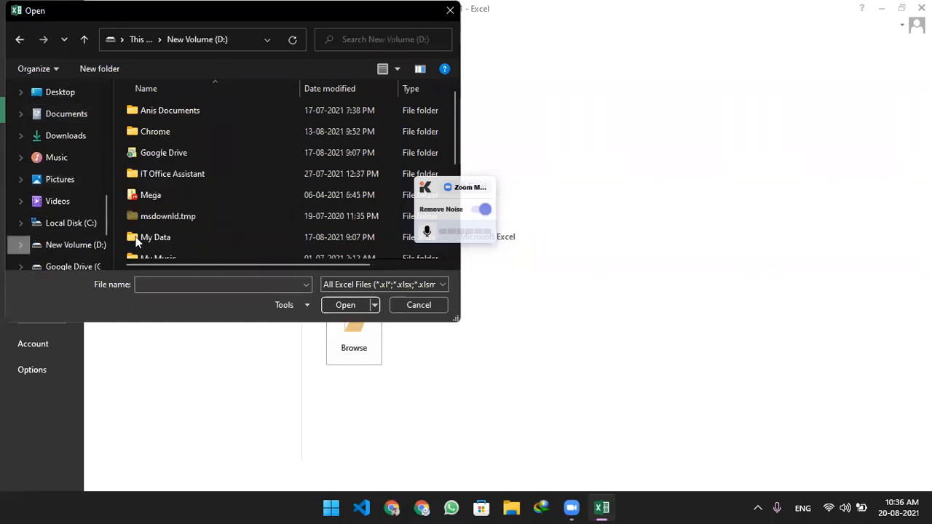
double_click(158, 112)
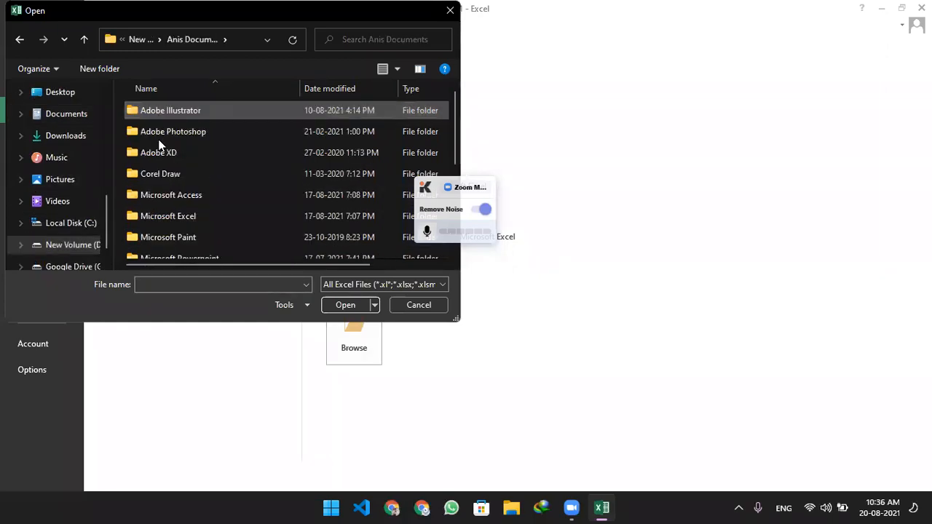
double_click(158, 219)
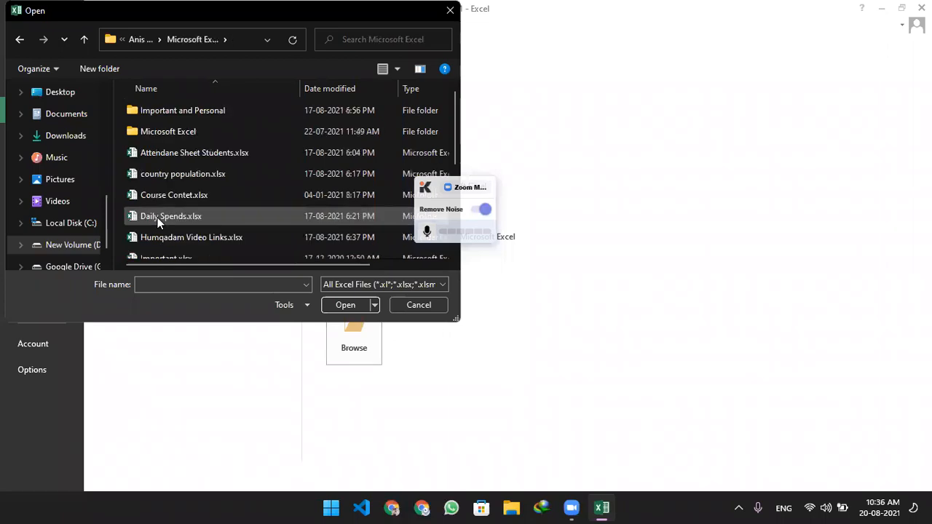
scroll(178, 212, "down", 3)
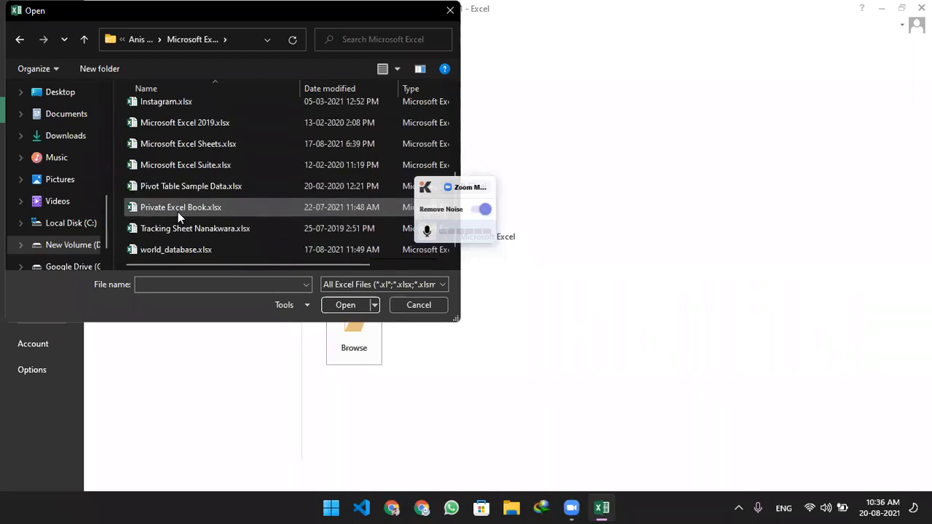
double_click(174, 250)
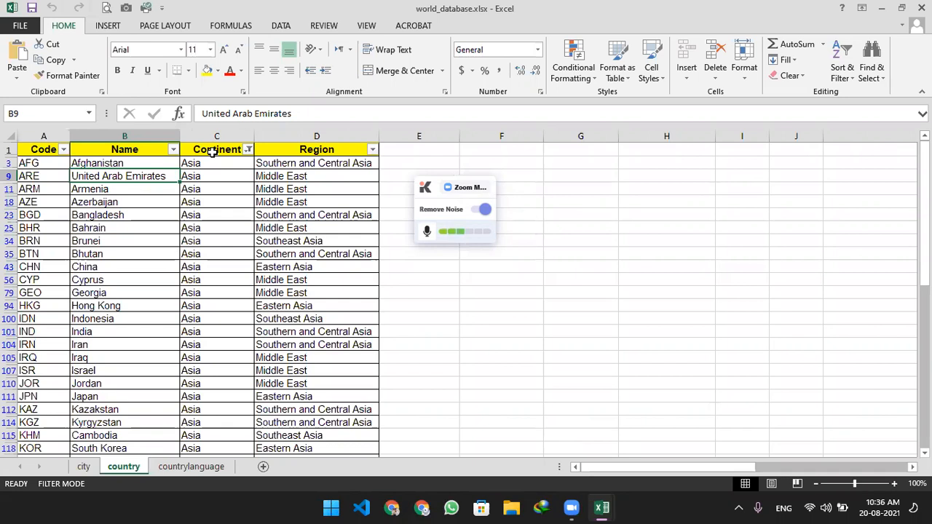
- Turn off the filter on the country sheet's table
left_click(213, 151)
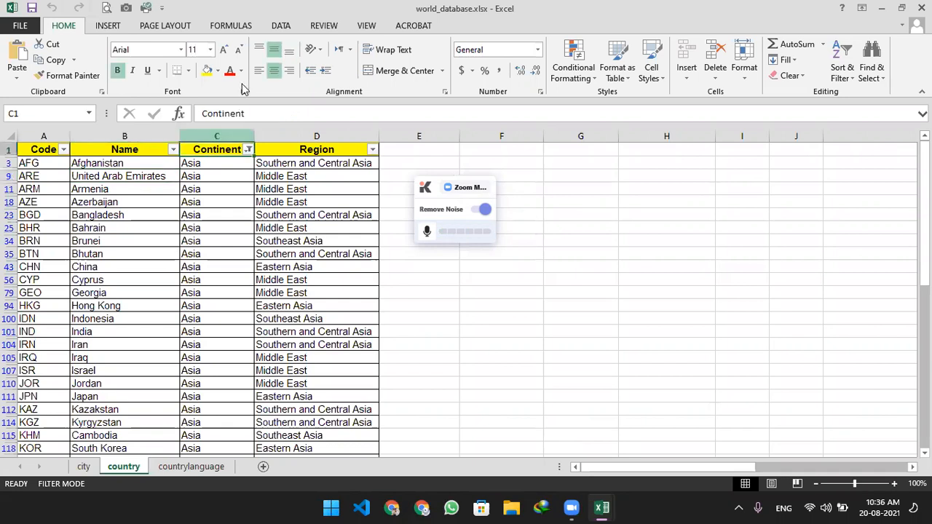
left_click(277, 27)
left_click(359, 67)
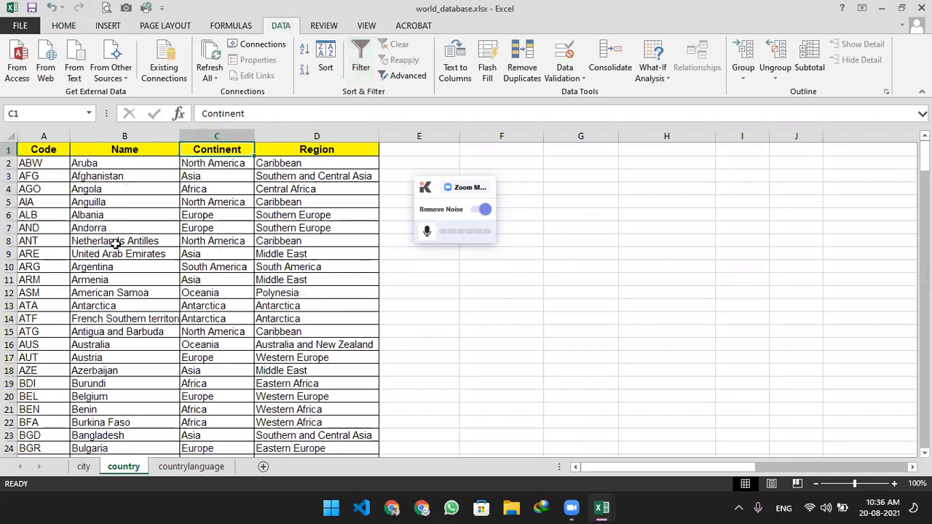
- Clear the Code cells for United Kingdom, Equatorial Guinea, Guam and India on the country sheet
scroll(116, 306, "down", 4)
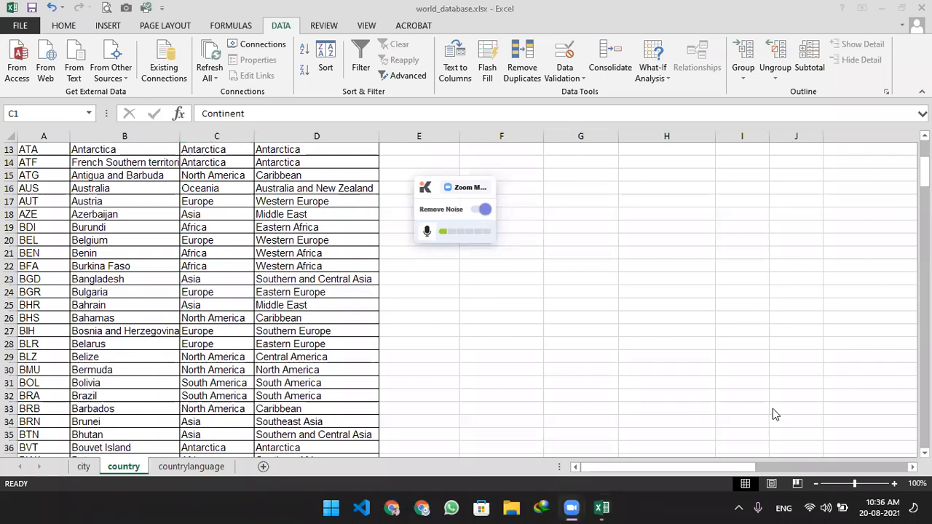
scroll(55, 293, "down", 20)
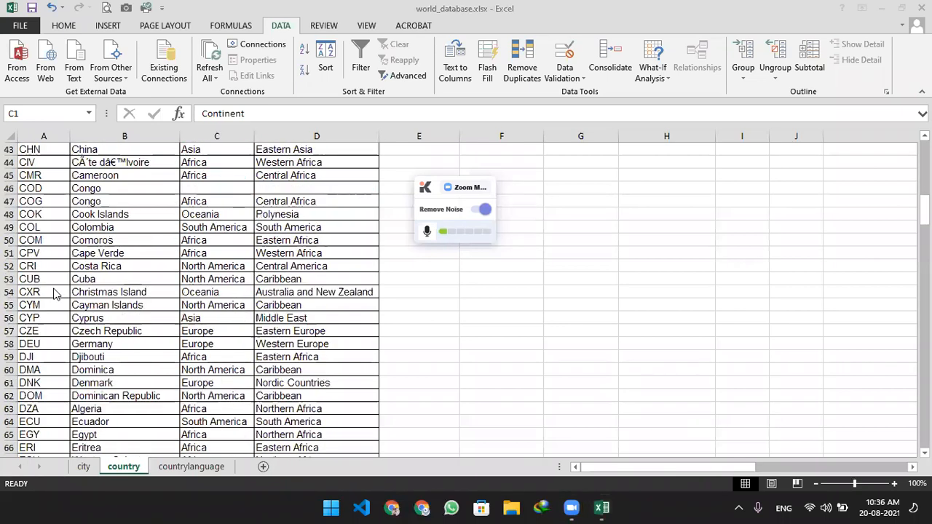
scroll(55, 293, "down", 14)
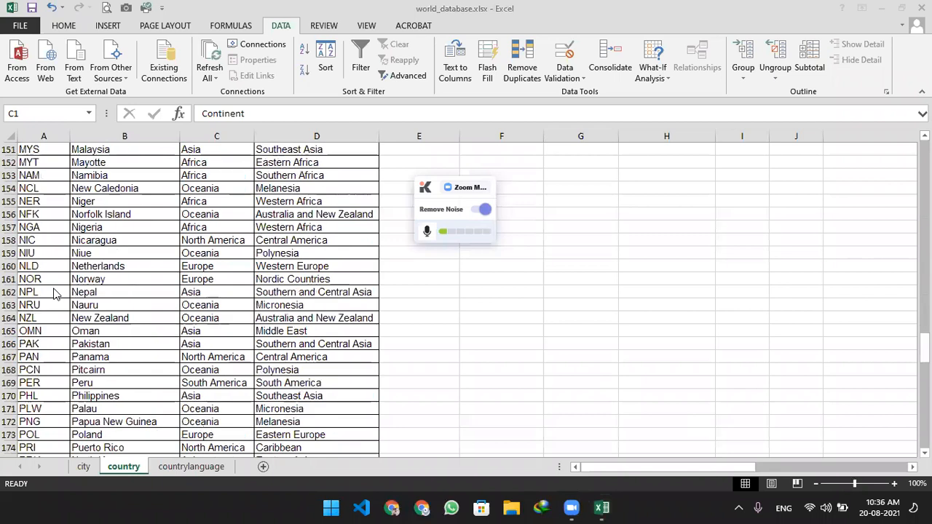
scroll(55, 293, "up", 20)
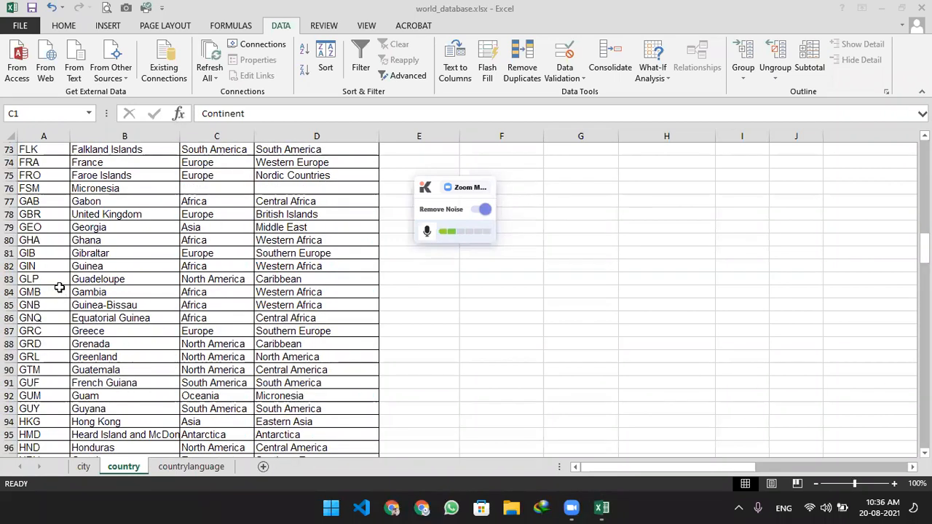
left_click(54, 279)
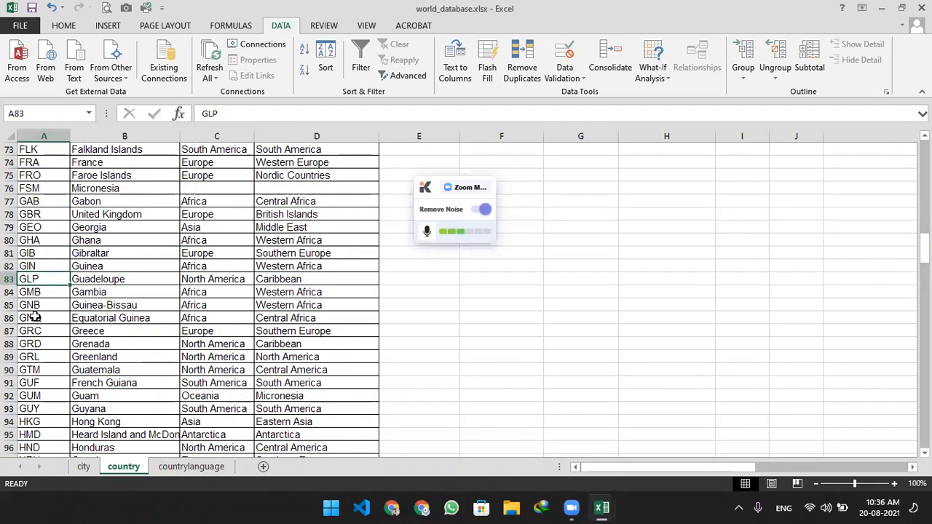
left_click(34, 218)
key("Delete")
left_click(56, 318)
key("Delete")
left_click(51, 395)
key("Delete")
scroll(52, 395, "down", 4)
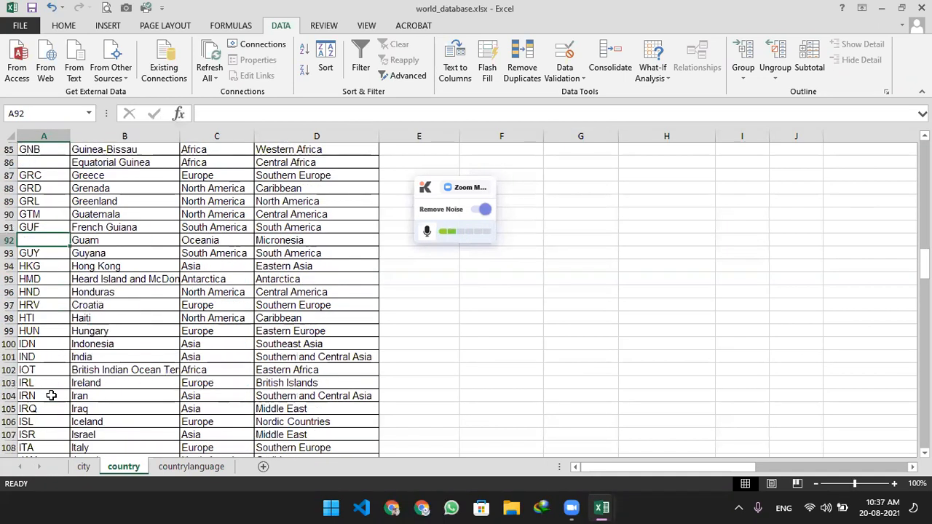
left_click(62, 354)
key("Delete")
left_click(120, 308)
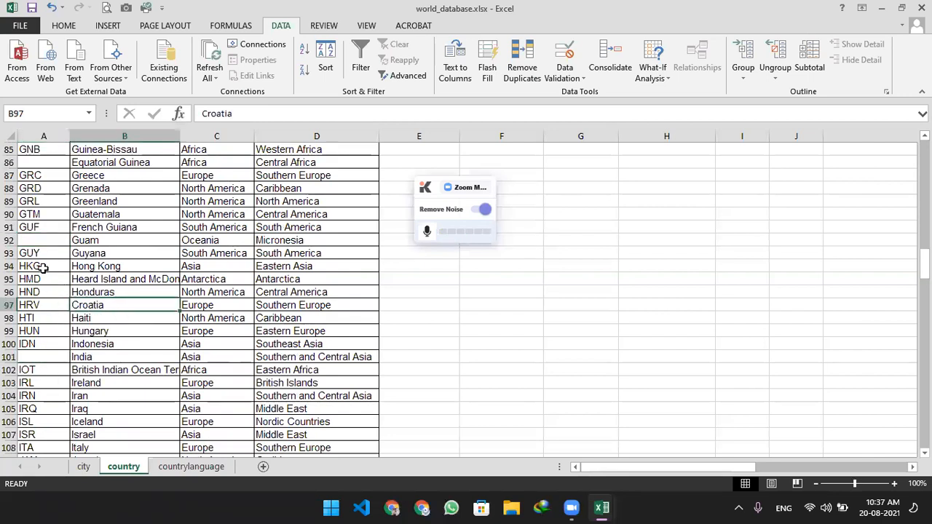
- Review the emptied cells in the Code column and scan the surrounding rows of the country list for gaps
left_click(36, 360)
left_click(34, 246)
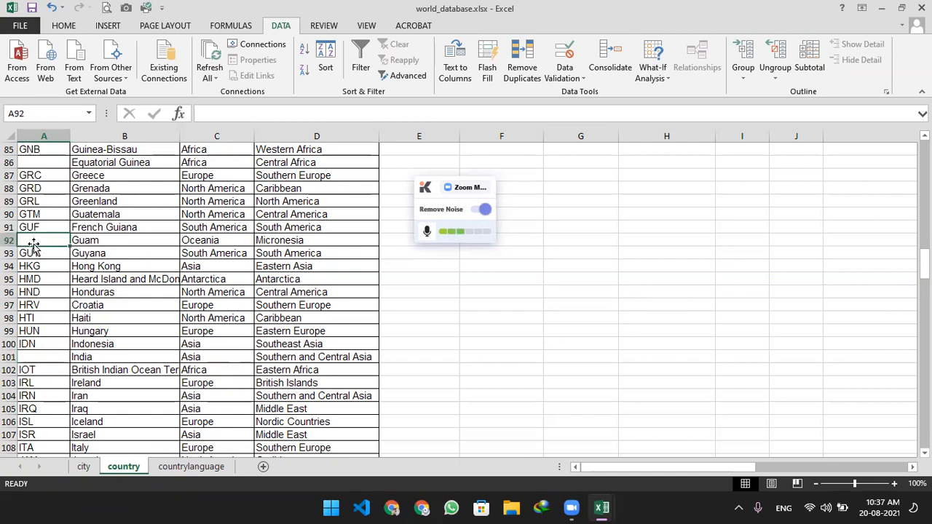
left_click(31, 164)
scroll(43, 235, "up", 4)
scroll(43, 235, "up", 6)
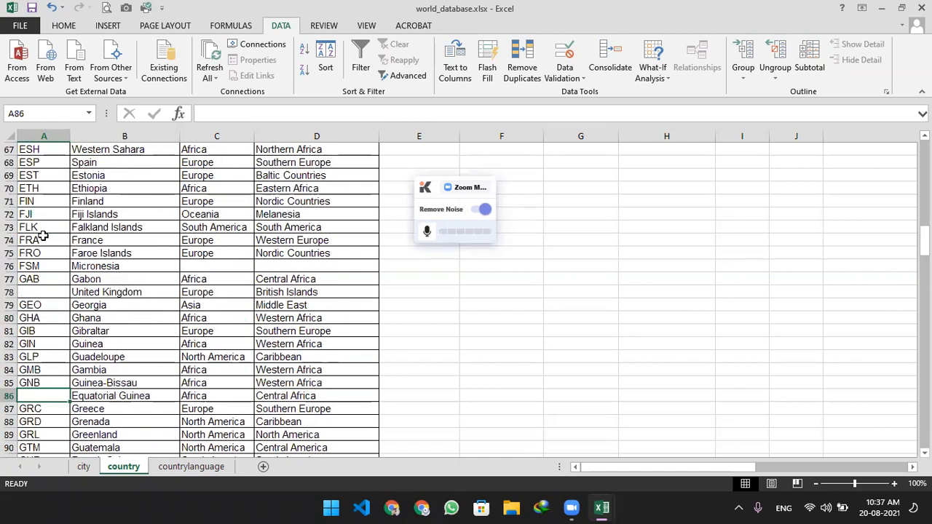
scroll(42, 235, "up", 10)
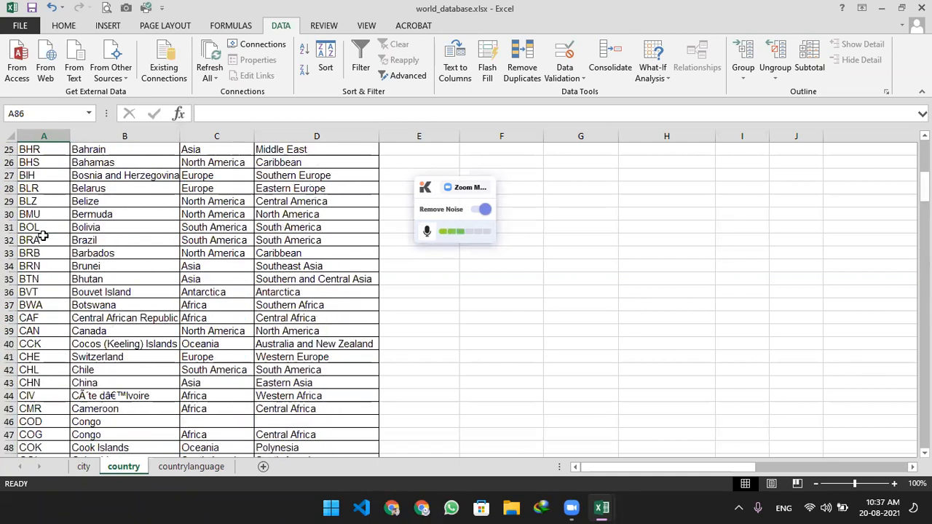
scroll(44, 235, "up", 2)
scroll(44, 236, "down", 14)
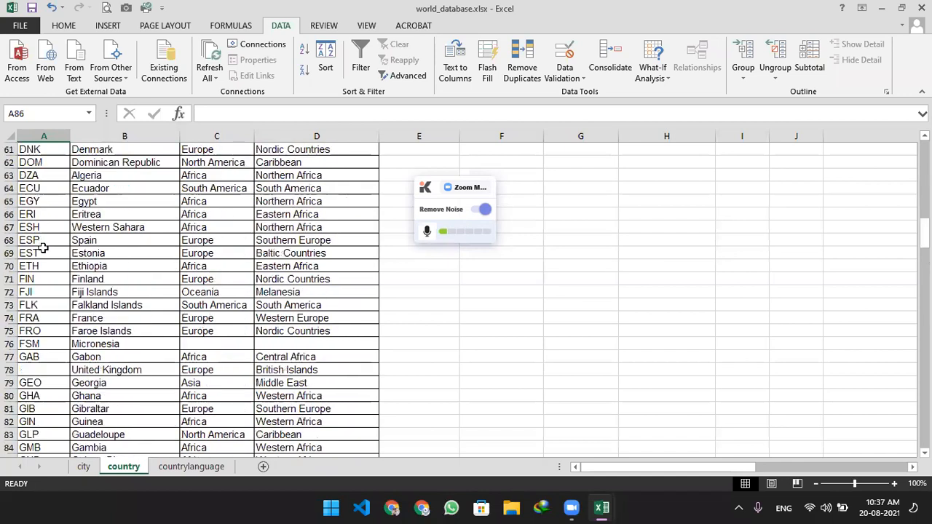
scroll(43, 248, "down", 4)
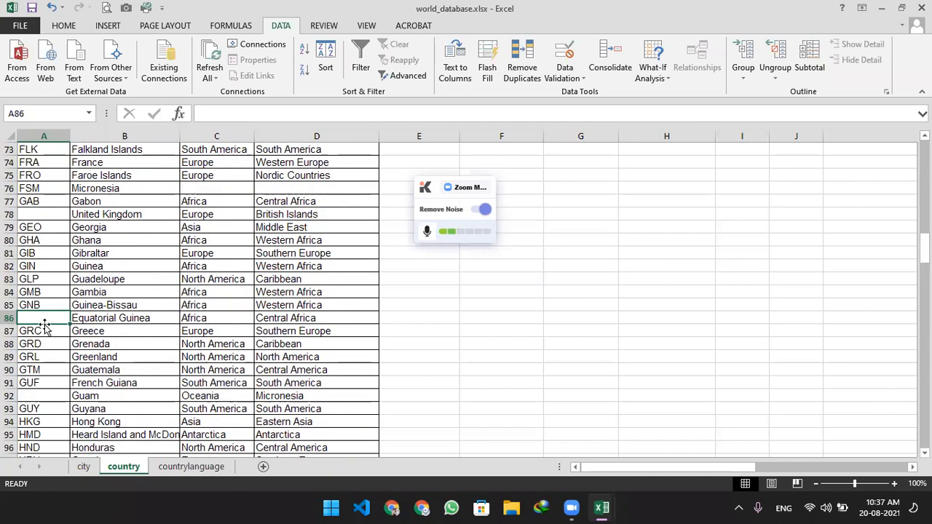
- Try filling the blank United Kingdom Code cell A78 by hand with "Empty" and clear it again
left_click(34, 214)
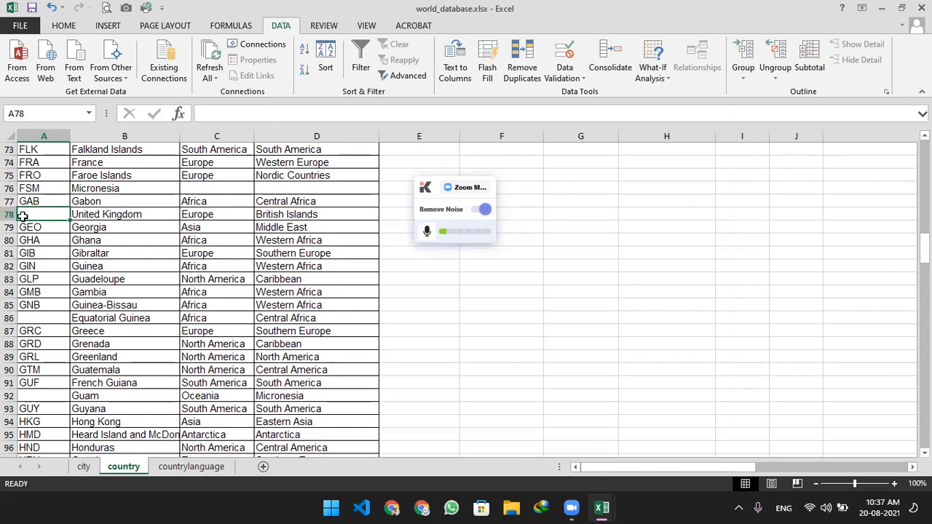
type("Emp")
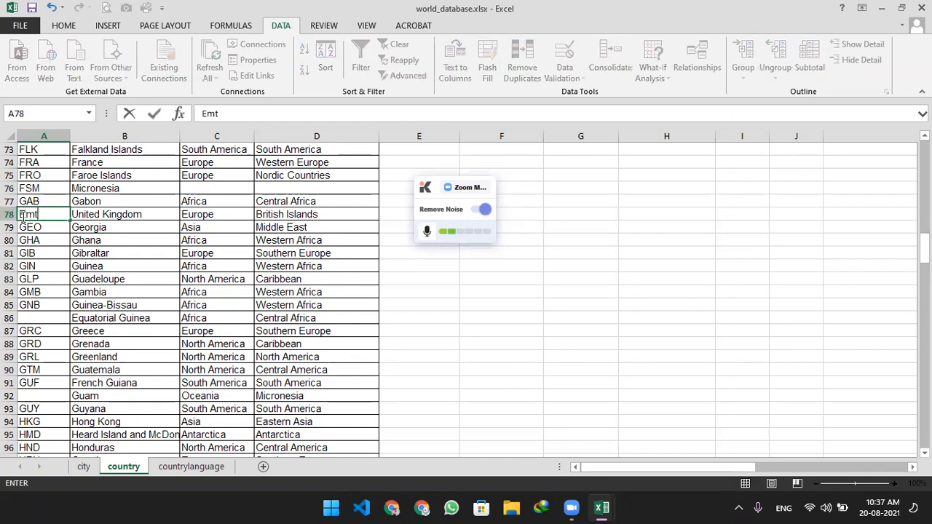
type("ty")
key("Return")
left_click(23, 216)
key("BackSpace")
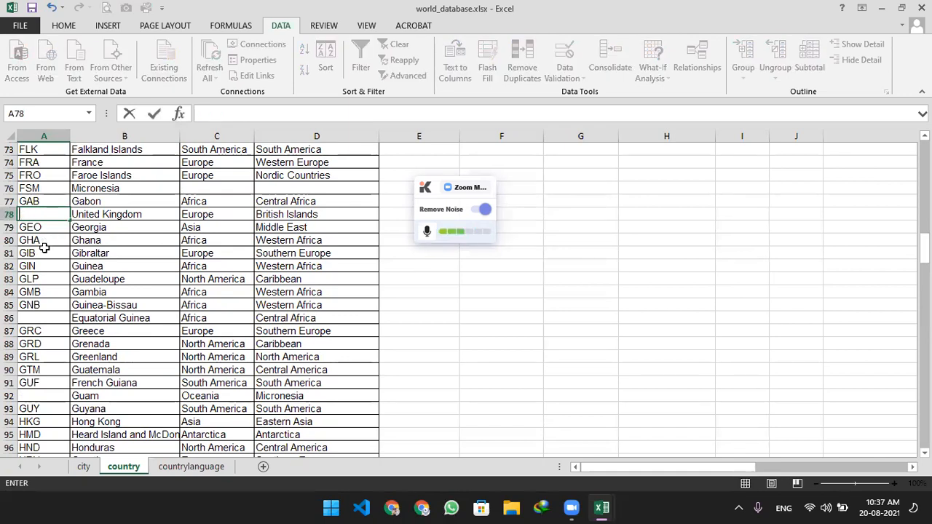
left_click(45, 180)
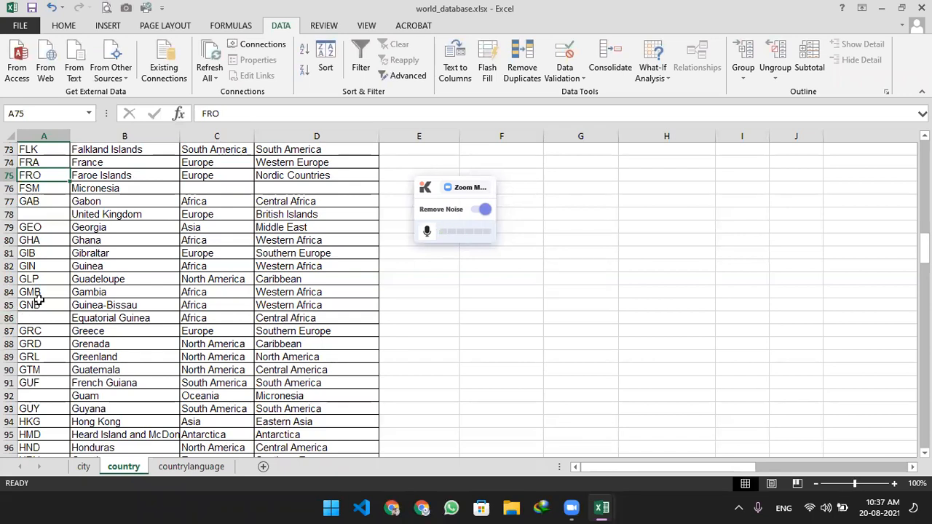
- Select all blank cells in the Code column of the country sheet using Go To Special with the Blanks option
scroll(35, 297, "up", 20)
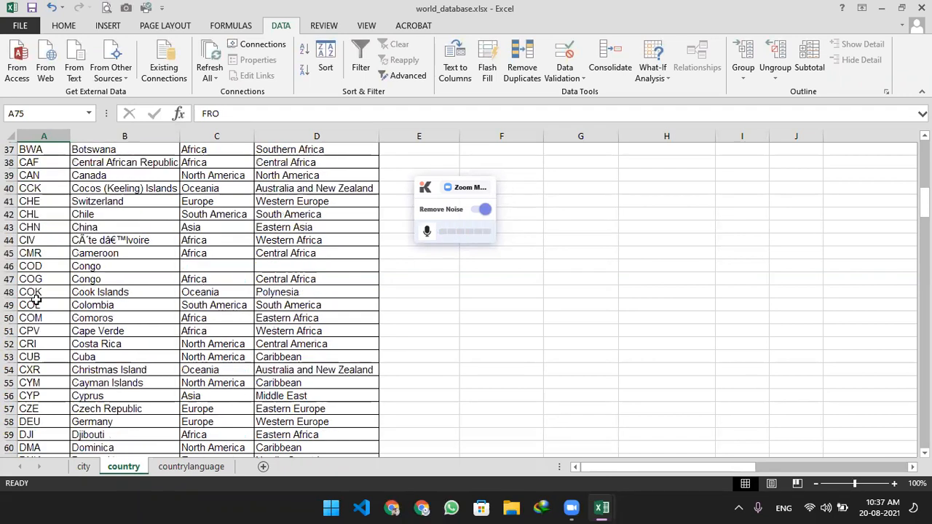
left_click(40, 131)
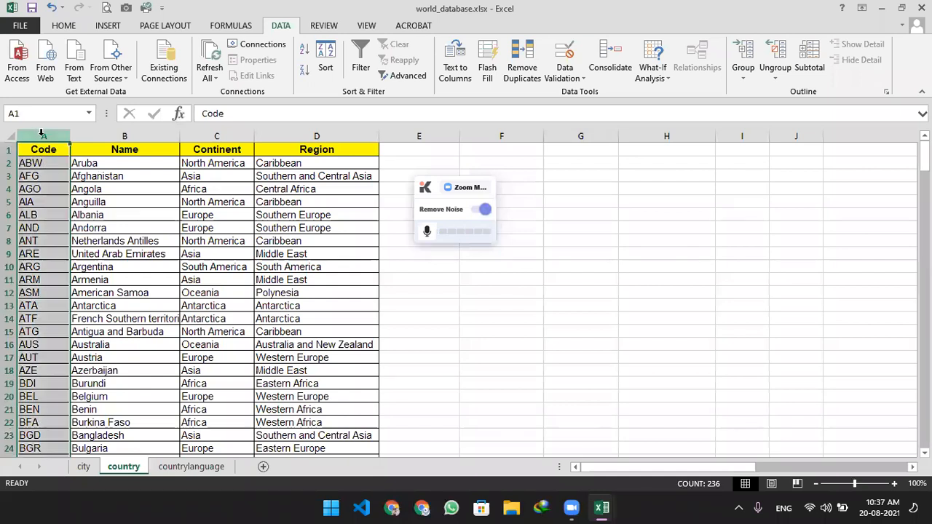
left_click(63, 25)
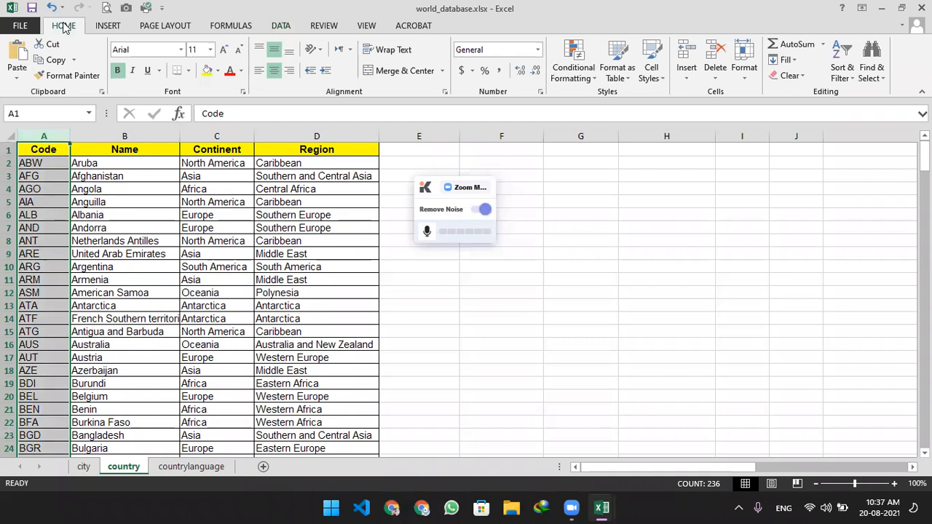
left_click(876, 78)
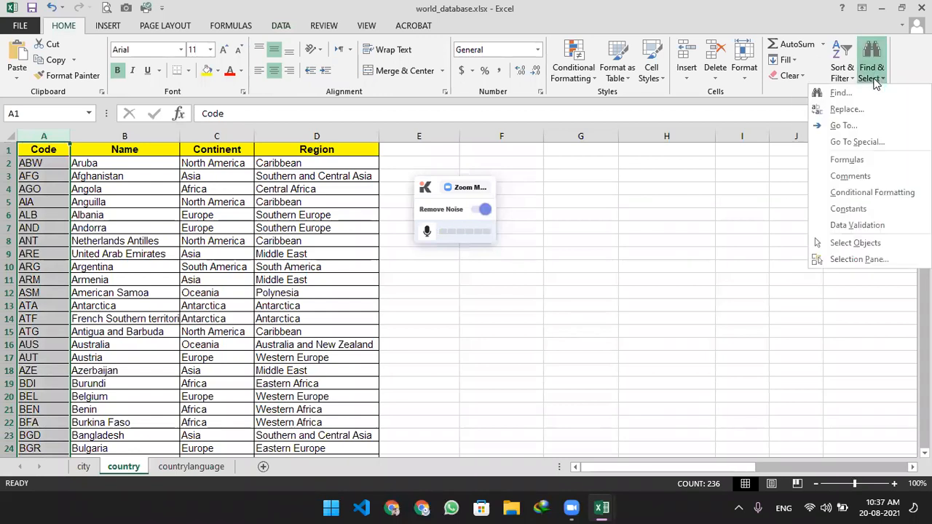
left_click(866, 144)
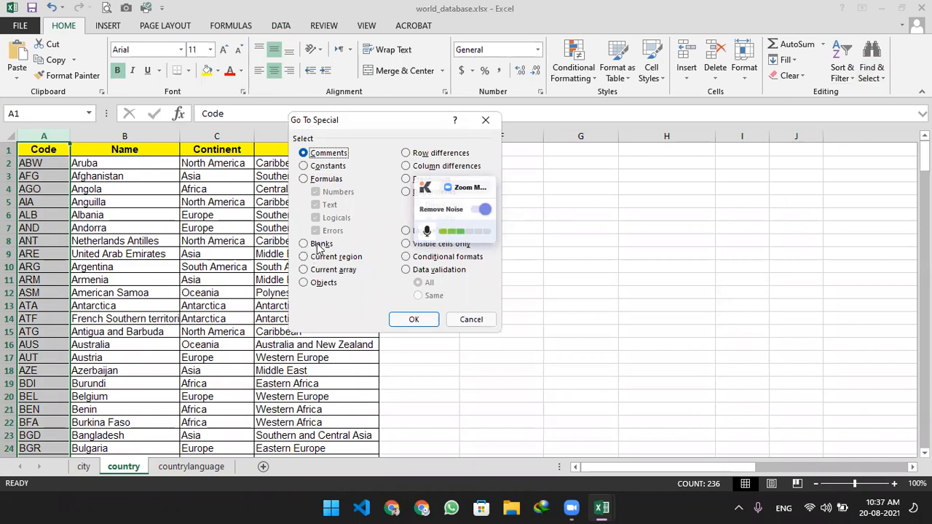
left_click(447, 197)
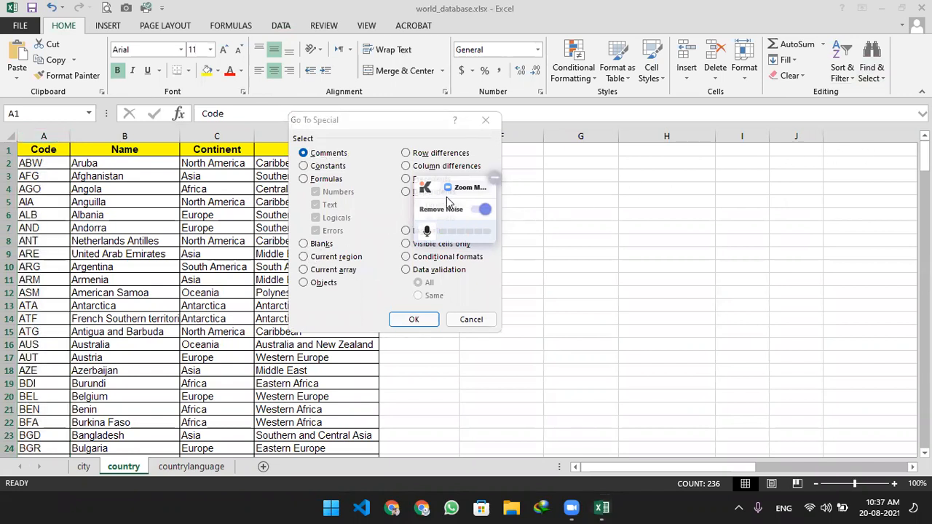
left_click(318, 245)
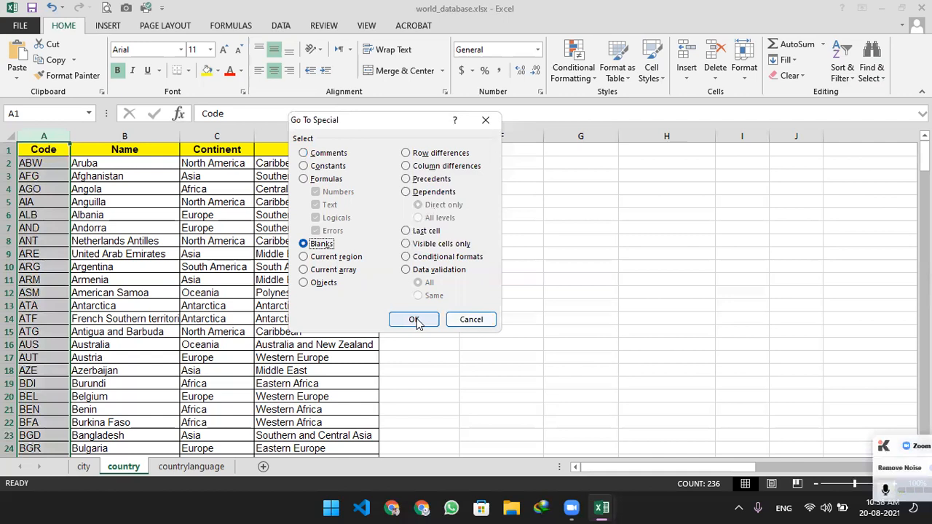
left_click(413, 319)
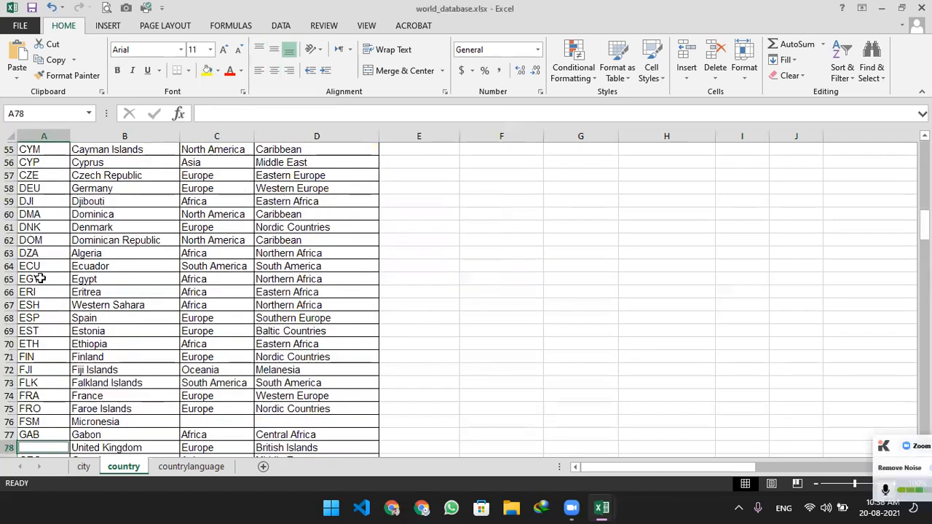
- Highlight the selected blank Code cells with a yellow fill and deselect them
scroll(60, 313, "down", 6)
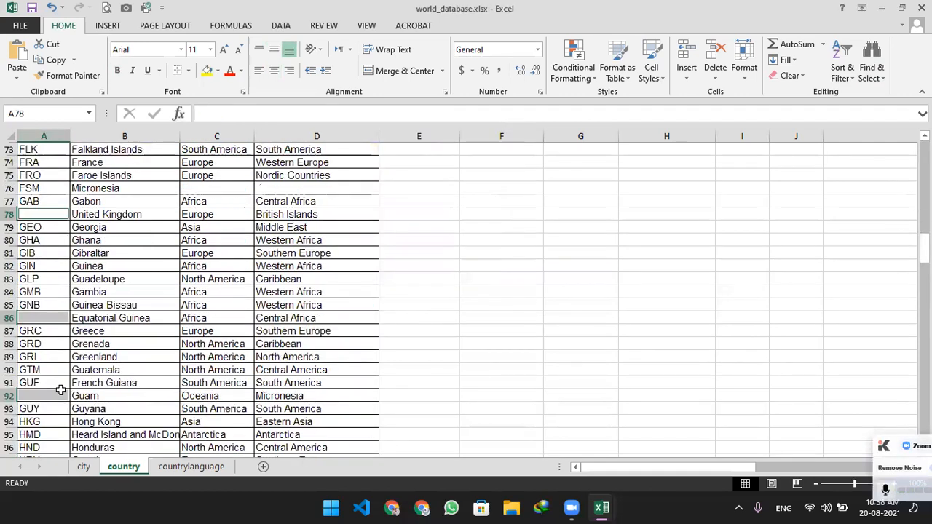
scroll(61, 391, "down", 8)
scroll(51, 304, "down", 6)
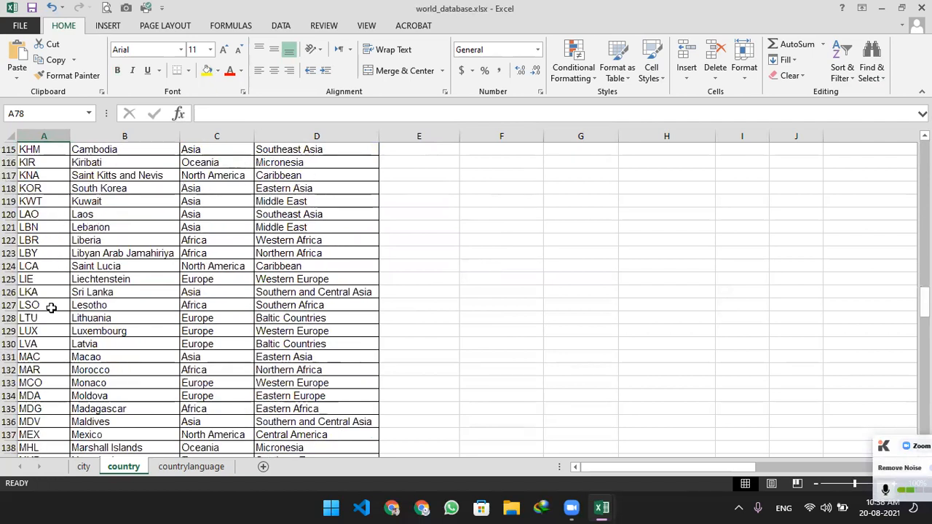
scroll(51, 308, "up", 6)
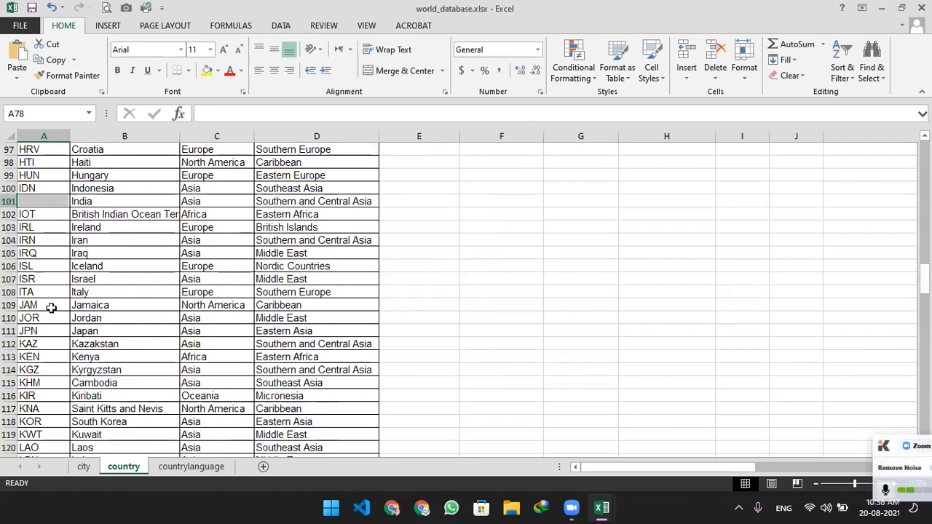
scroll(51, 308, "up", 12)
scroll(51, 308, "down", 8)
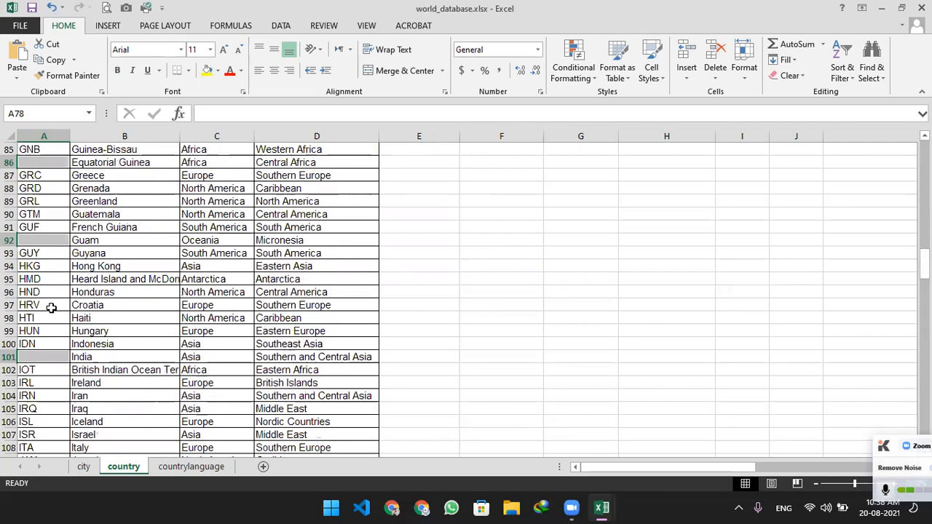
left_click(206, 70)
scroll(99, 224, "up", 6)
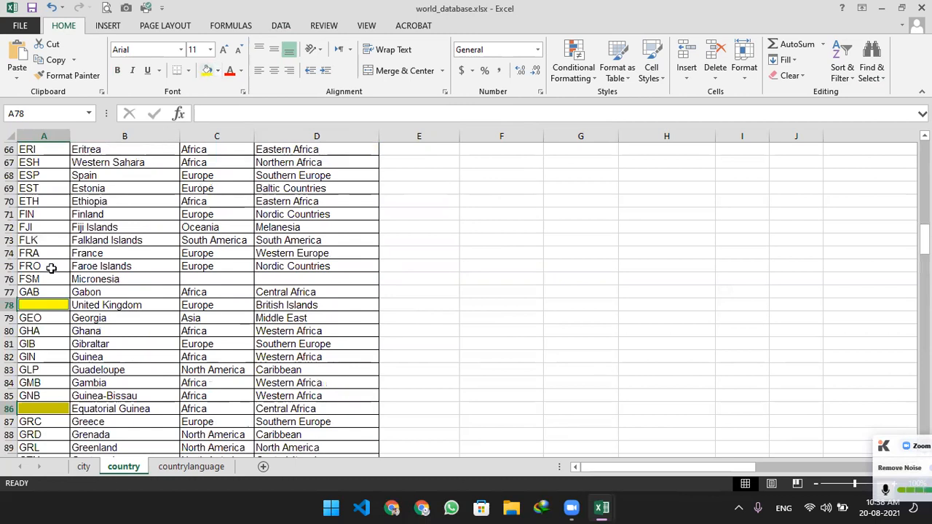
left_click(51, 268)
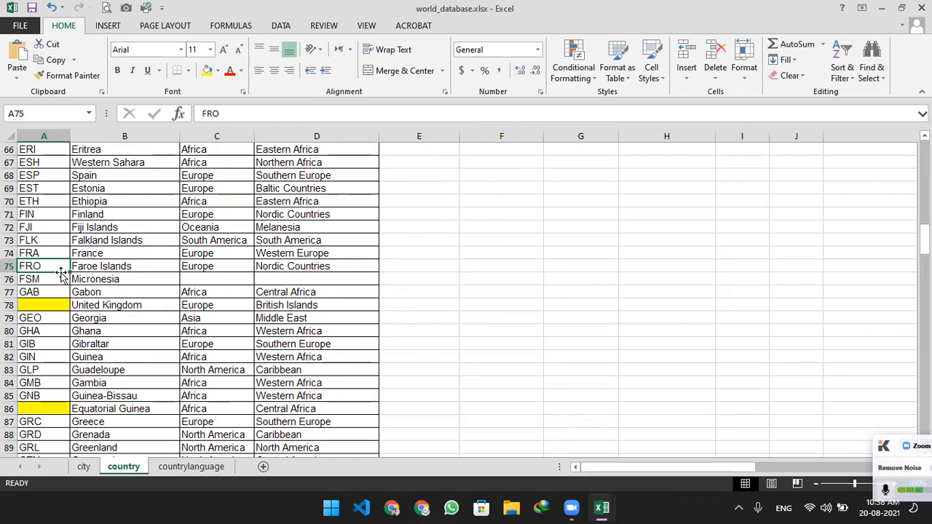
- Insert an empty row above Honduras at row 96 of the country sheet
scroll(62, 273, "up", 6)
scroll(62, 273, "up", 14)
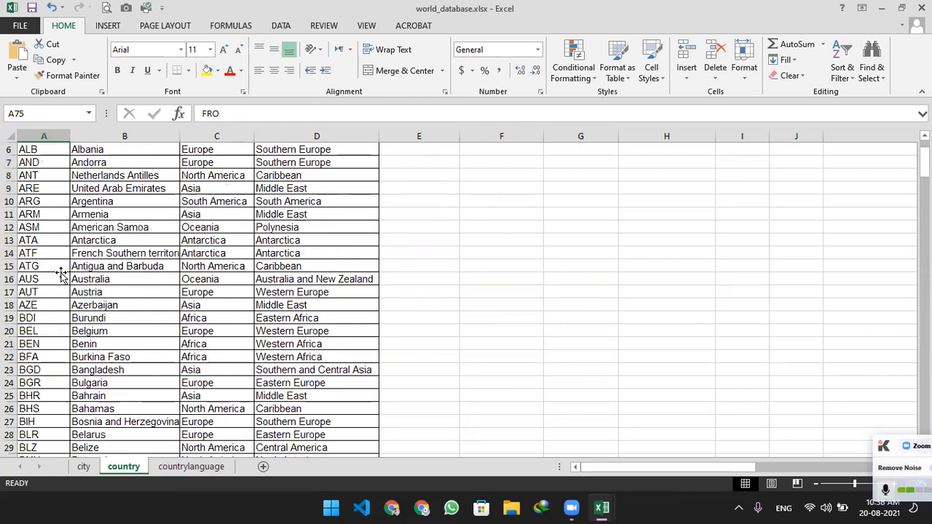
scroll(62, 273, "down", 20)
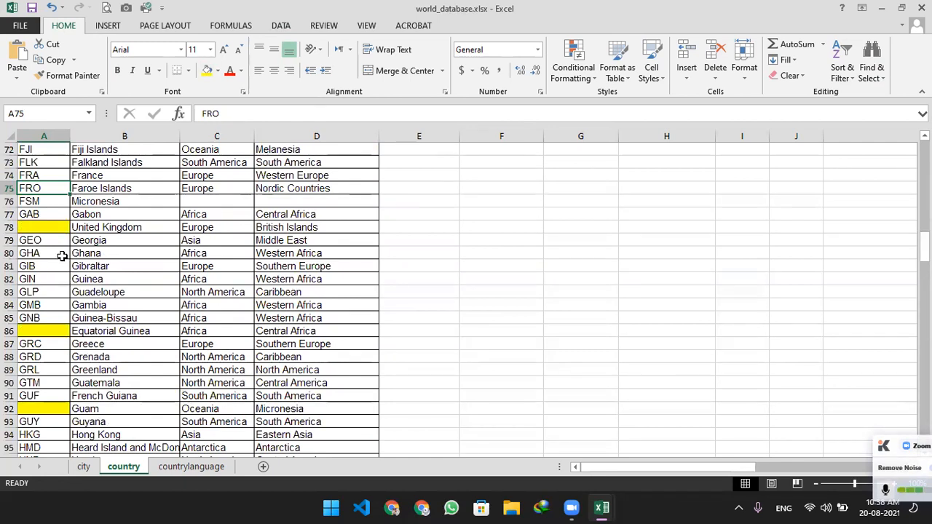
scroll(58, 268, "down", 2)
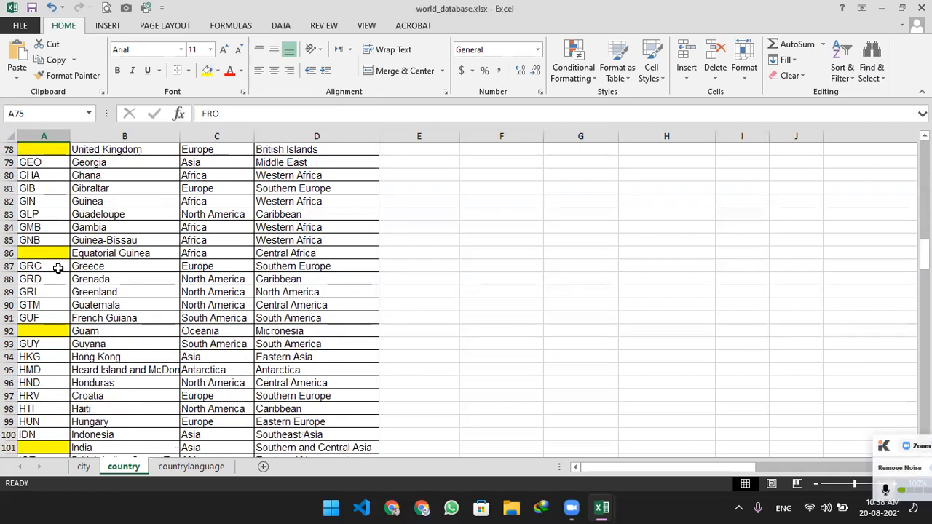
scroll(57, 268, "down", 2)
left_click(9, 305)
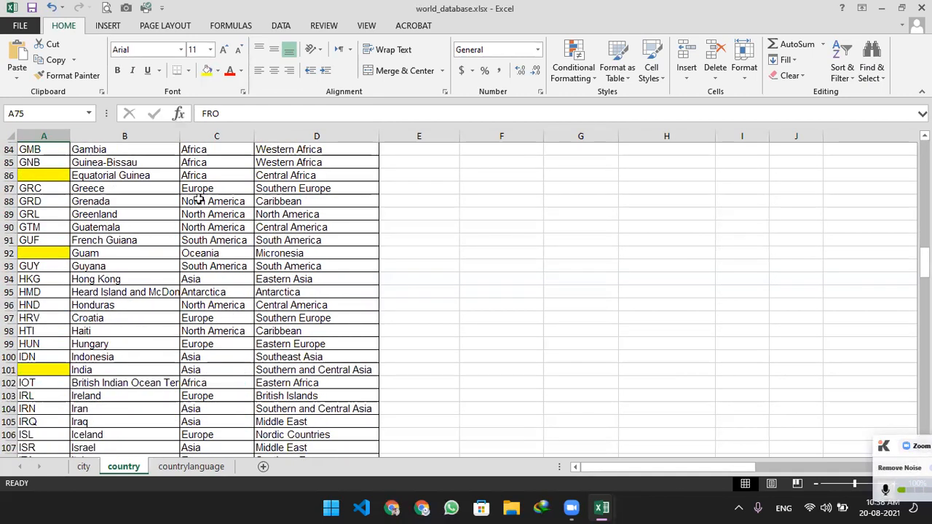
left_click(689, 57)
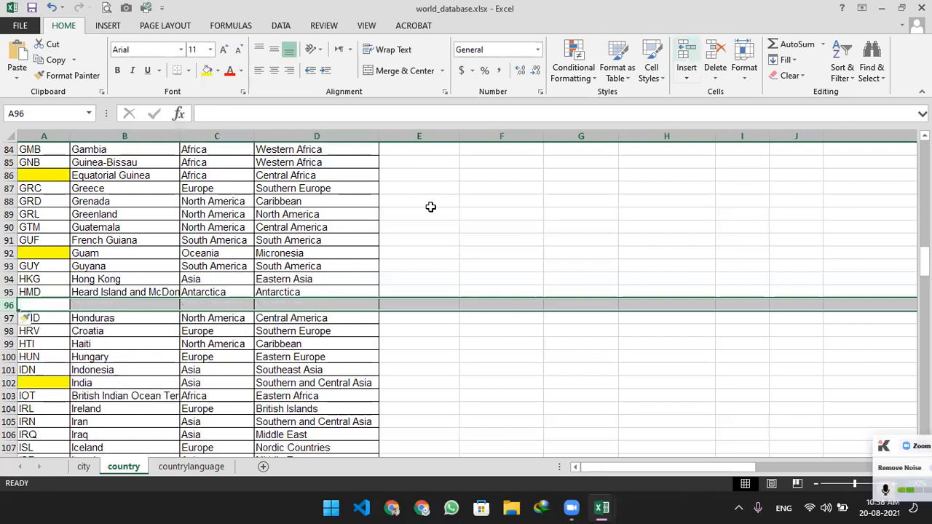
- Insert an empty row above Kenya at row 114 and another above Saint Lucia at row 126
scroll(51, 319, "down", 6)
left_click(9, 305)
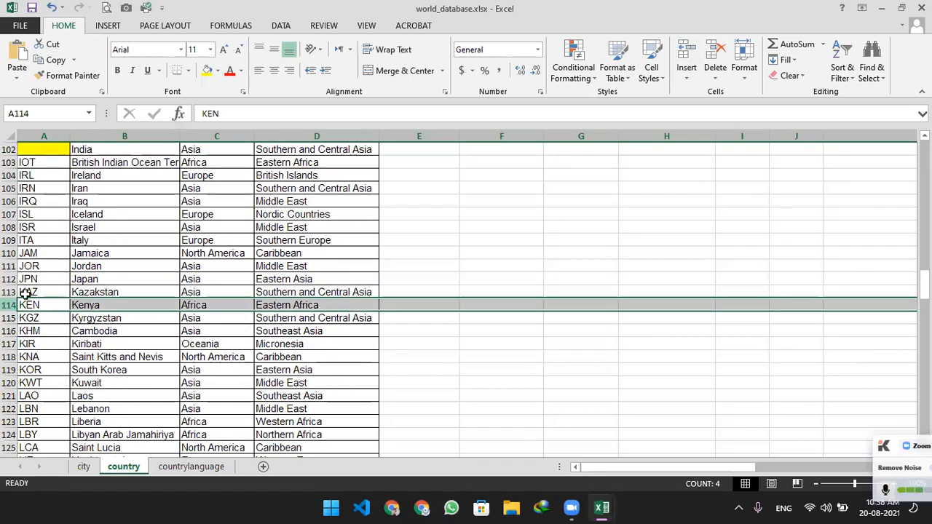
left_click(686, 56)
scroll(137, 284, "down", 4)
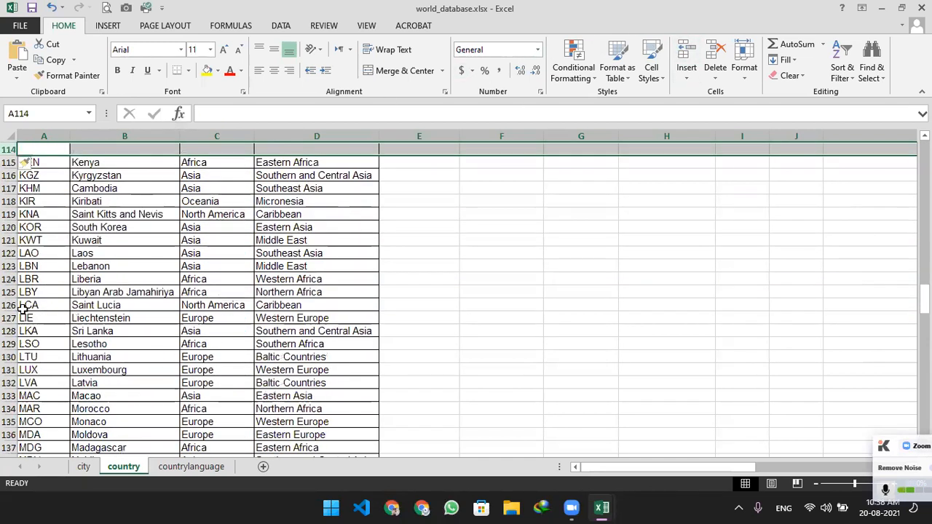
left_click(9, 305)
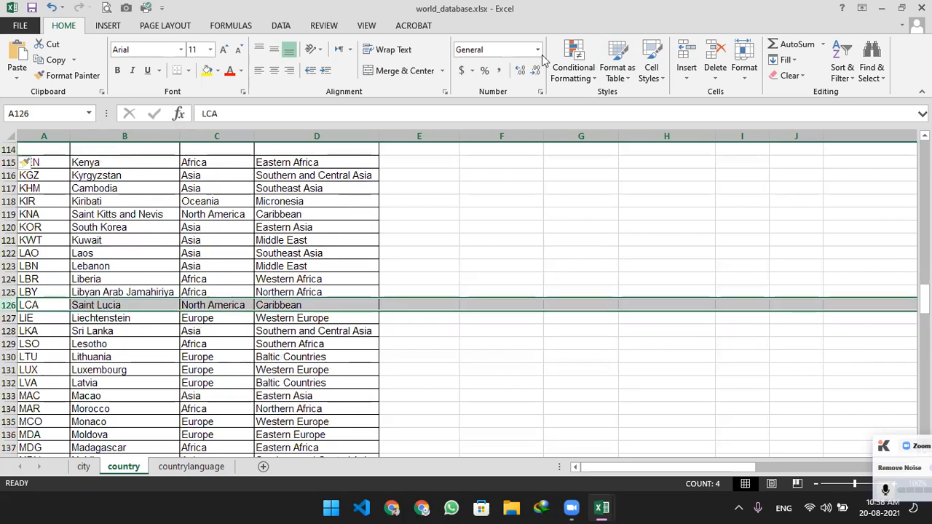
key("ctrl+plus")
- Insert an empty row above Mauritania at row 149 and another above Niue at row 163
scroll(43, 310, "down", 8)
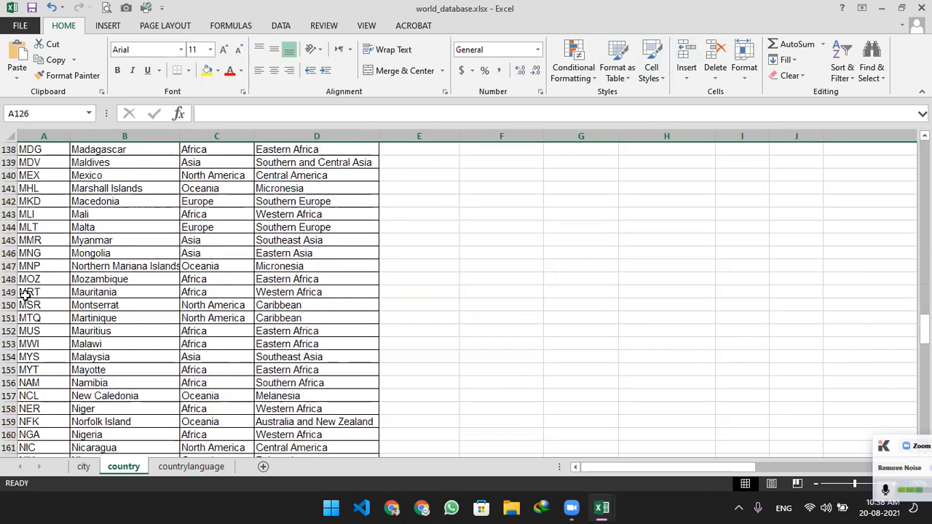
left_click(6, 292)
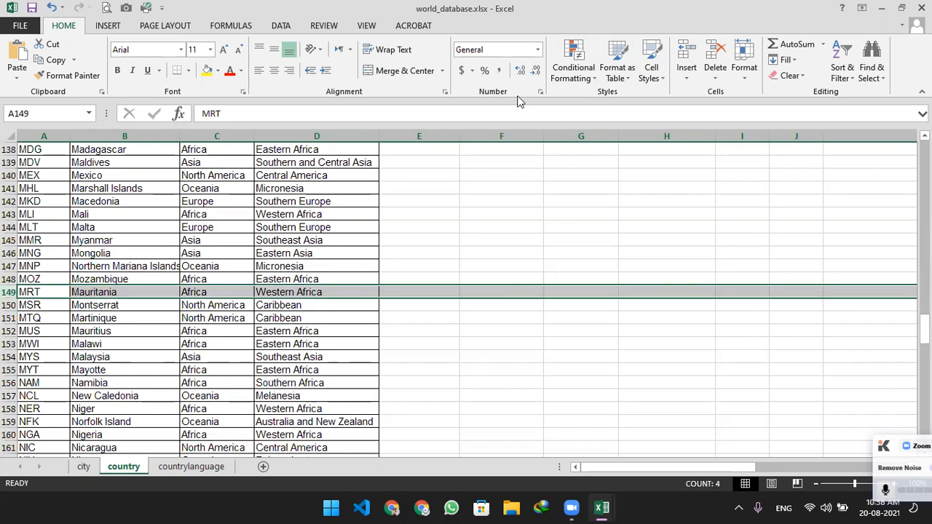
key("ctrl+plus")
scroll(61, 331, "down", 4)
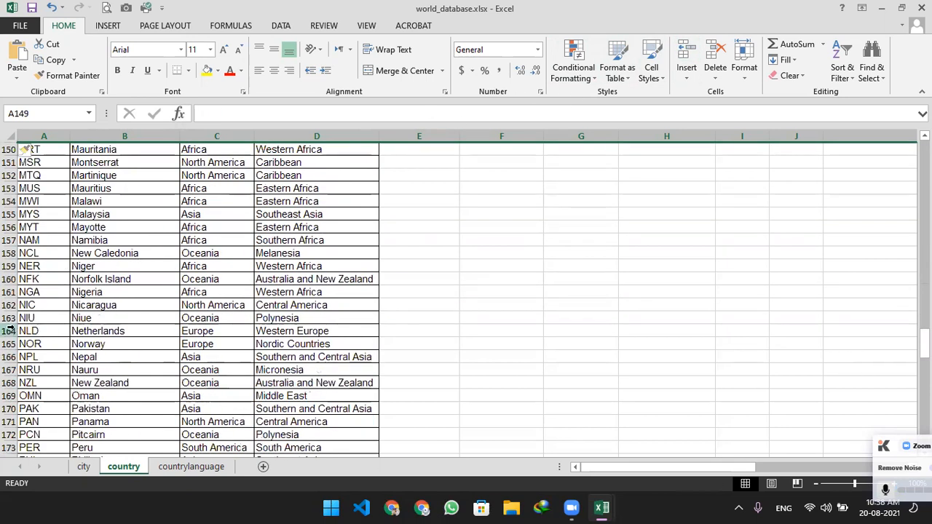
left_click(9, 318)
left_click(682, 47)
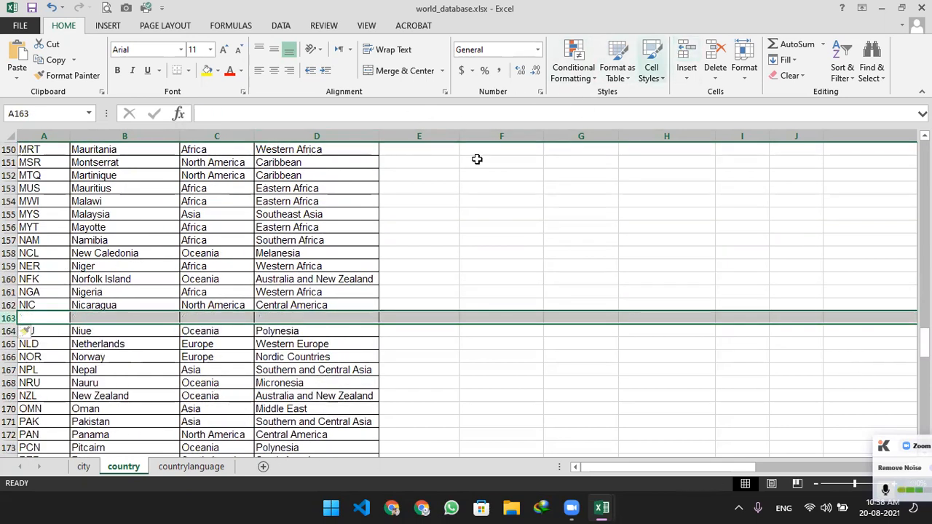
left_click(333, 237)
- Select all blank cells across columns A to D, Code through Region, using Go To Special with the Blanks option
scroll(333, 235, "up", 20)
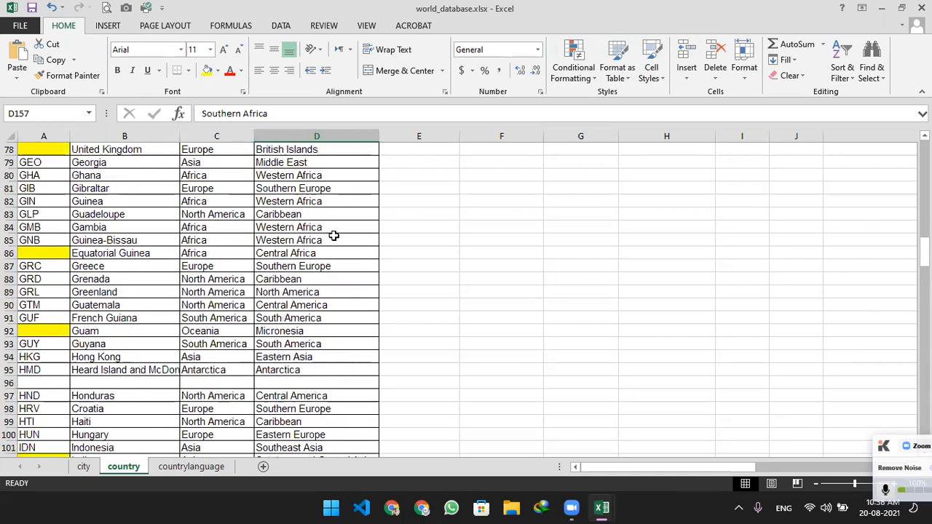
scroll(322, 132, "up", 20)
left_click_drag(321, 131, 33, 131)
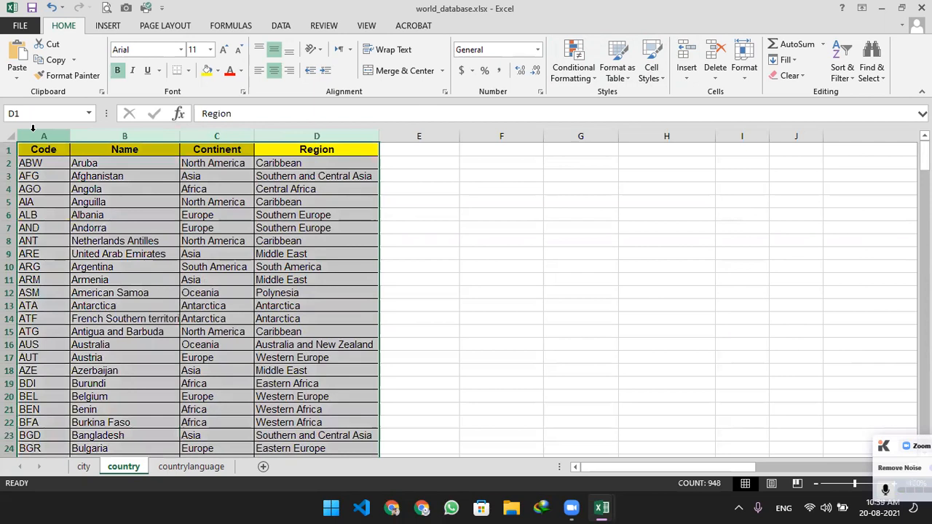
left_click(878, 73)
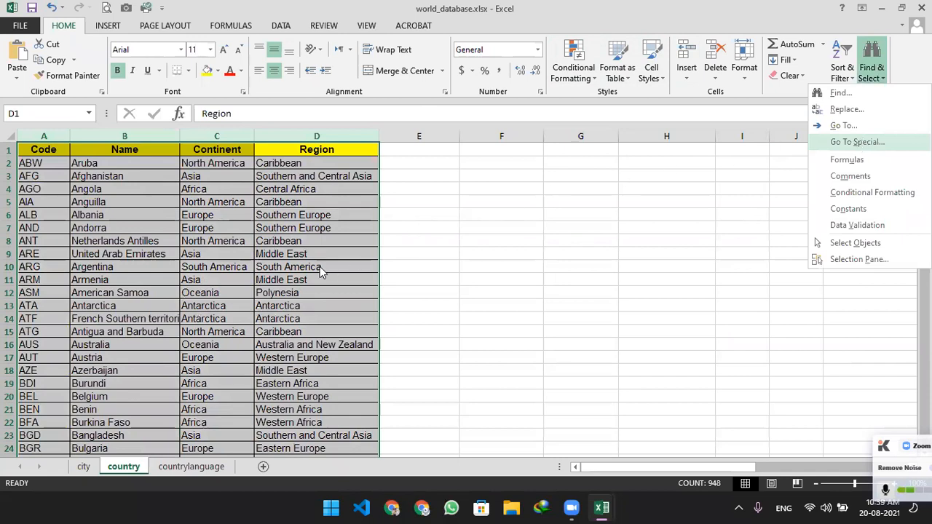
left_click(304, 244)
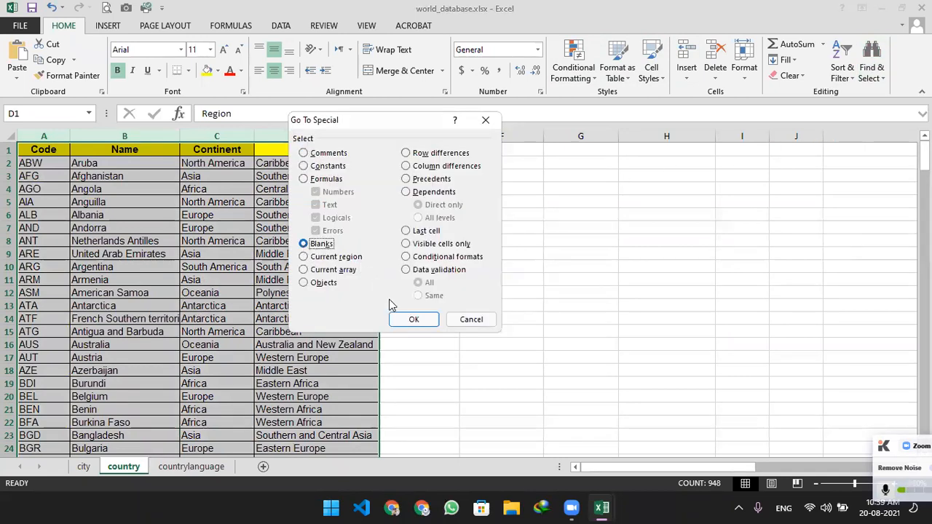
left_click(412, 320)
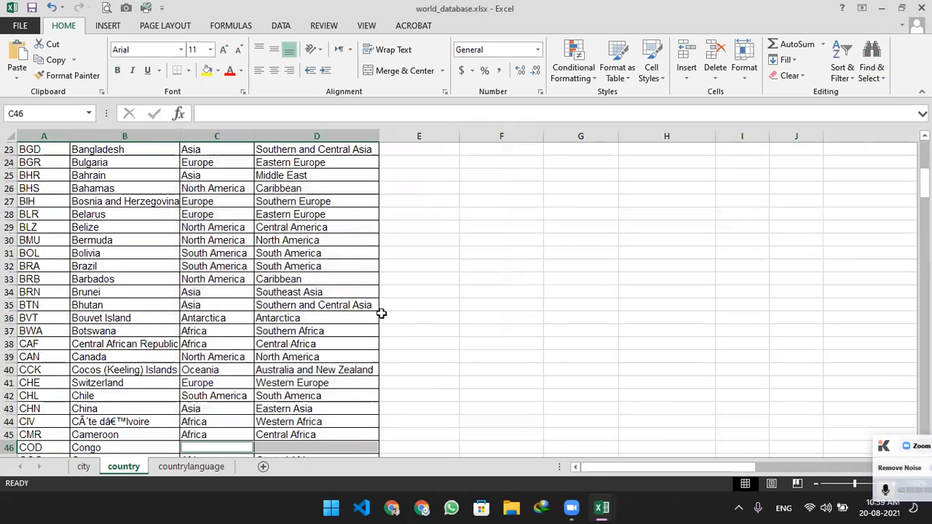
- Fill all the selected blank cells in the country table with the standard red color
scroll(182, 299, "down", 6)
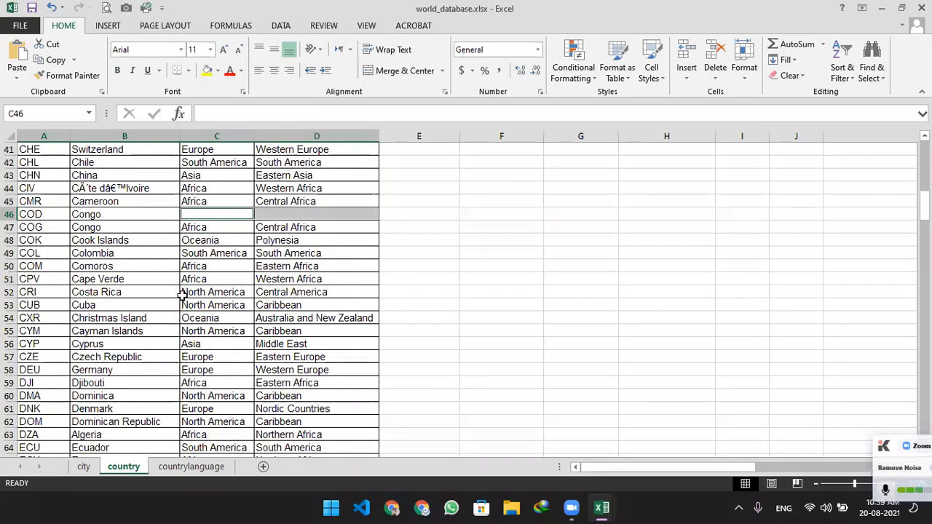
scroll(182, 295, "down", 20)
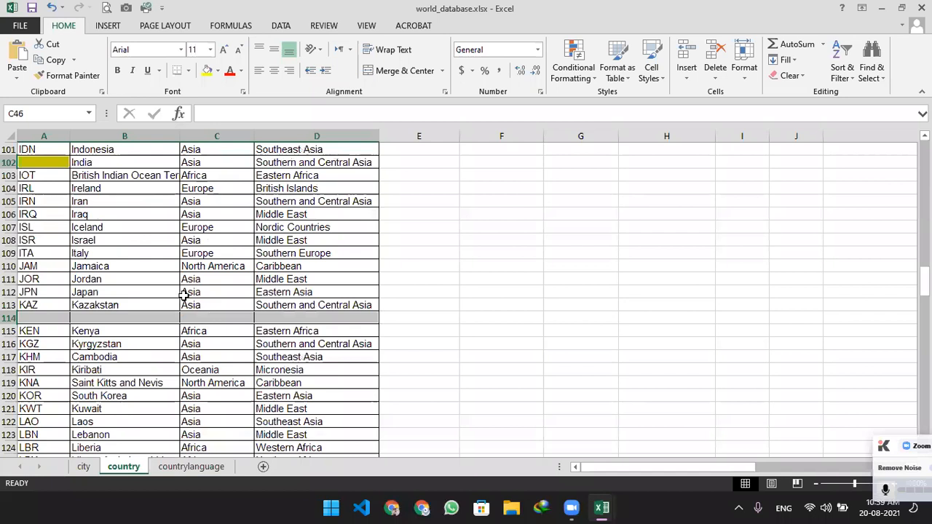
left_click(217, 71)
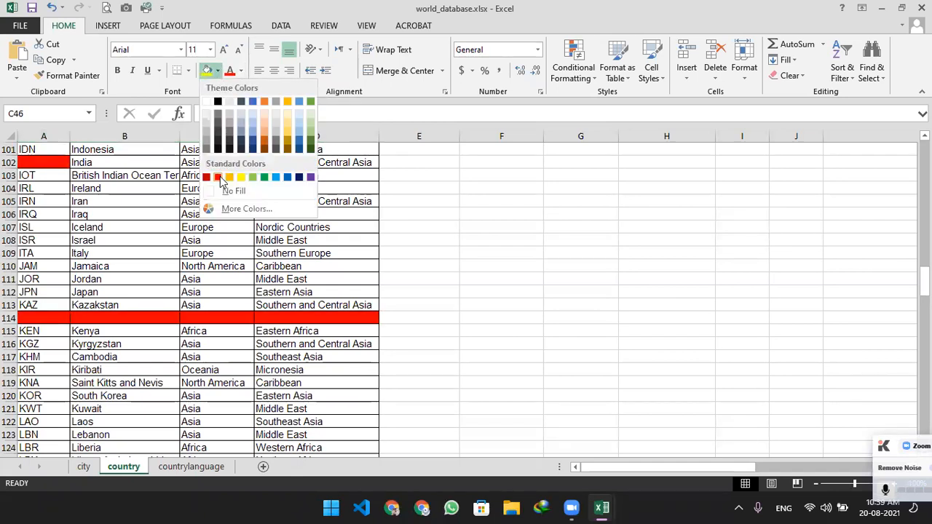
left_click(218, 178)
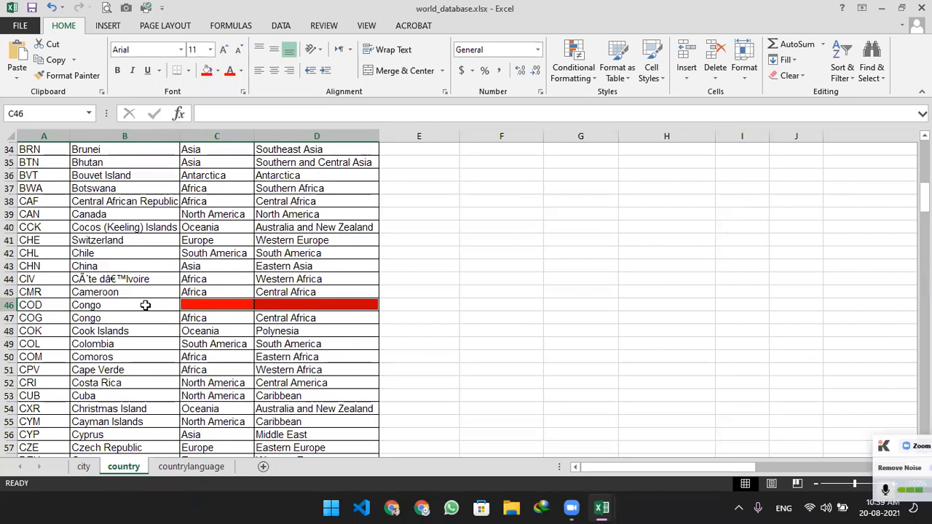
- Select the blank cells in column D, Region, using Go To Special with the Blanks option, and fill them orange
scroll(145, 305, "down", 2)
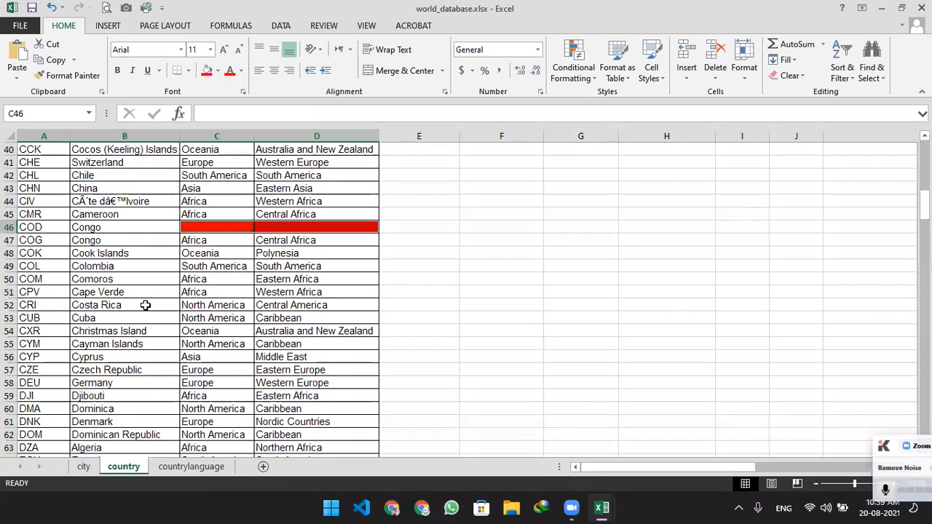
scroll(145, 305, "down", 14)
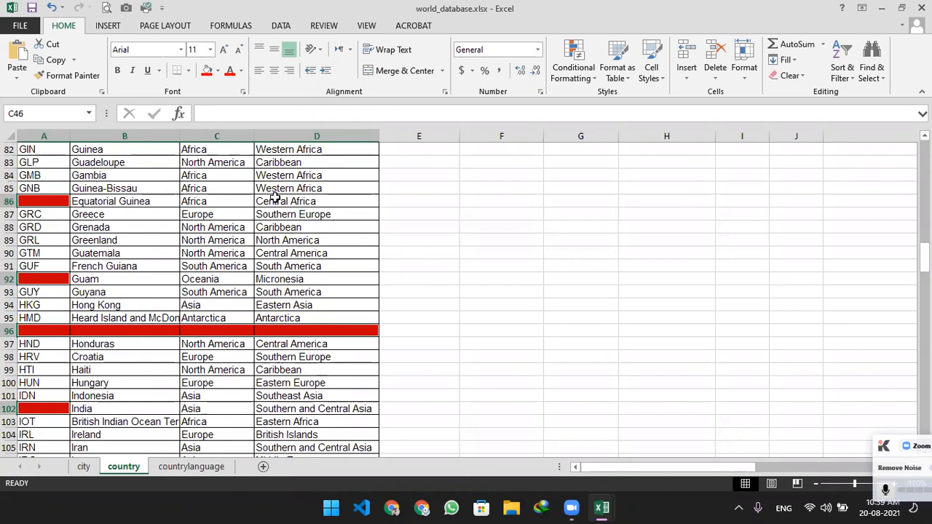
left_click(287, 134)
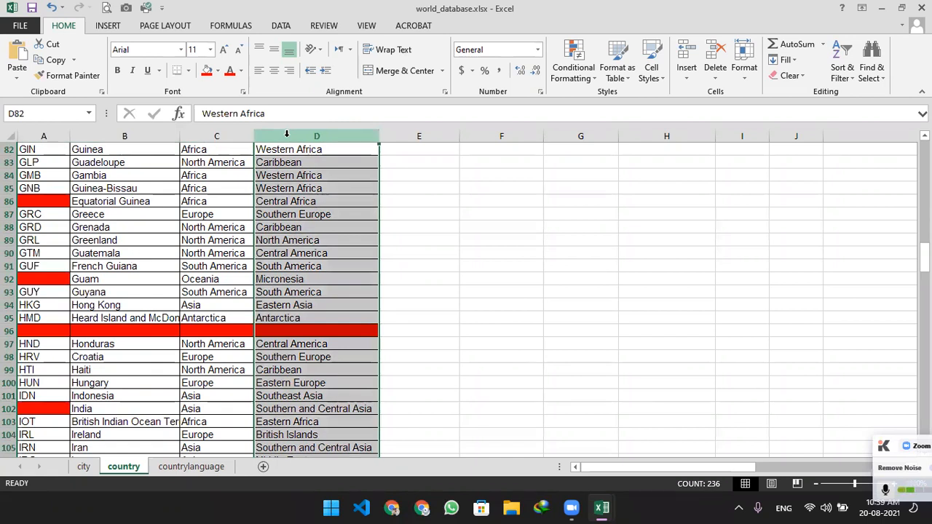
left_click(878, 72)
left_click(837, 142)
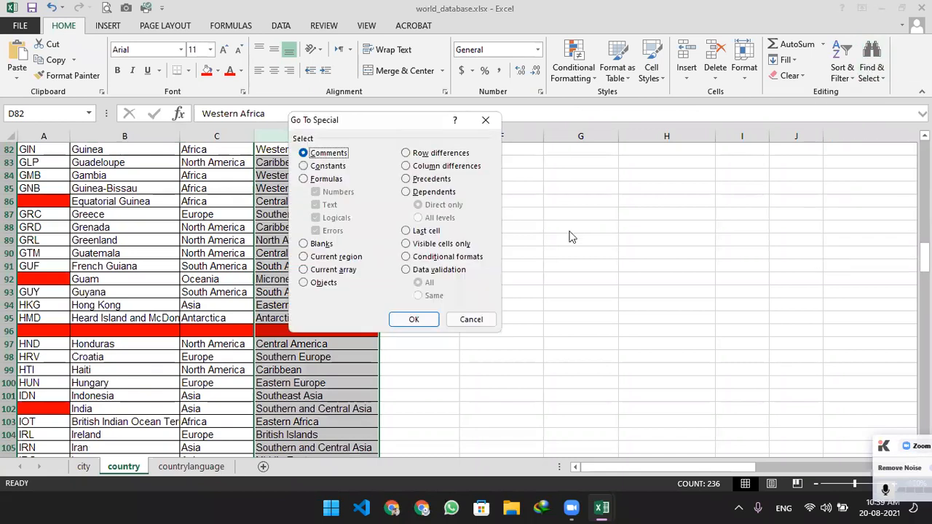
left_click(321, 244)
left_click(404, 319)
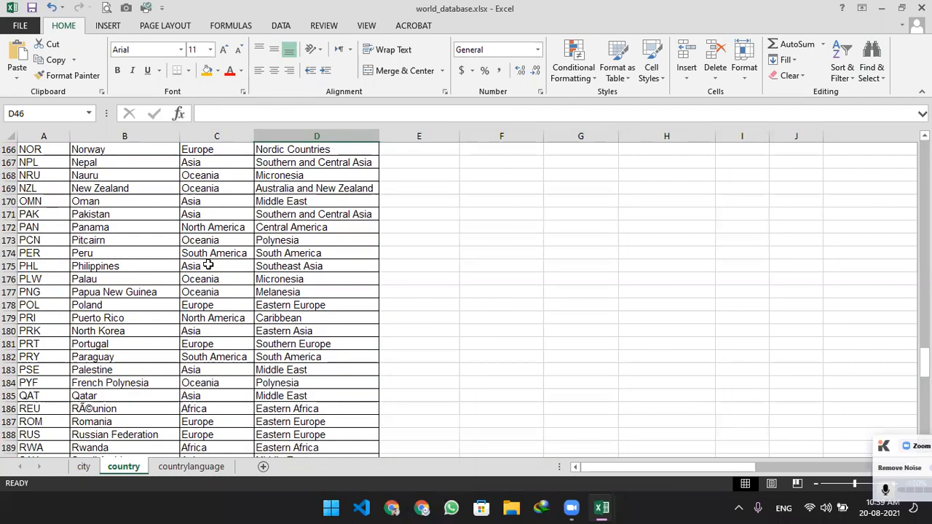
- Enter the placeholder text "asdf" in the blank Continent and Region cells of the Congo record, C46 and D46
scroll(208, 265, "up", 20)
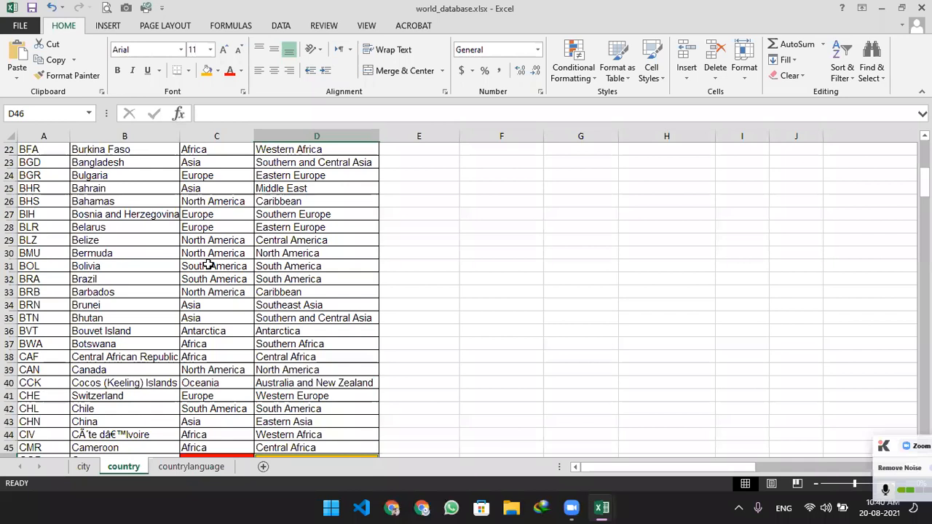
scroll(208, 265, "up", 7)
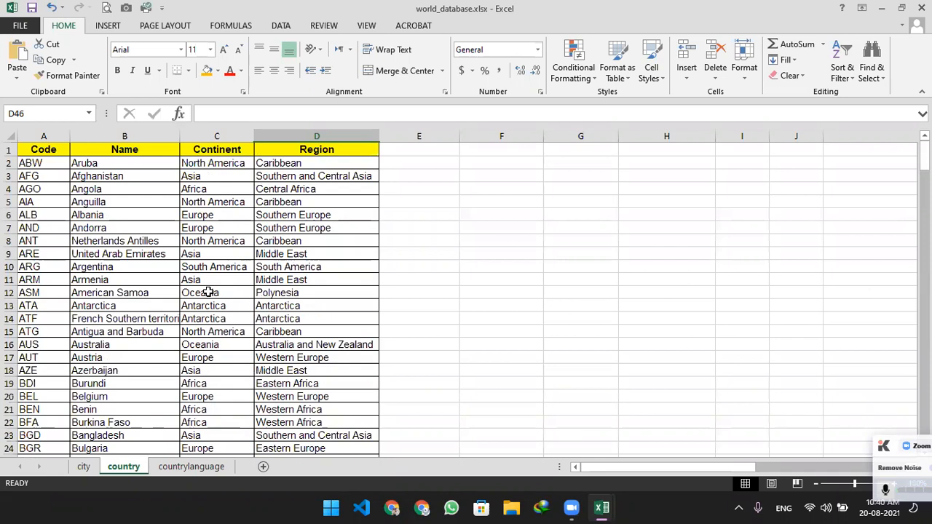
scroll(146, 308, "down", 14)
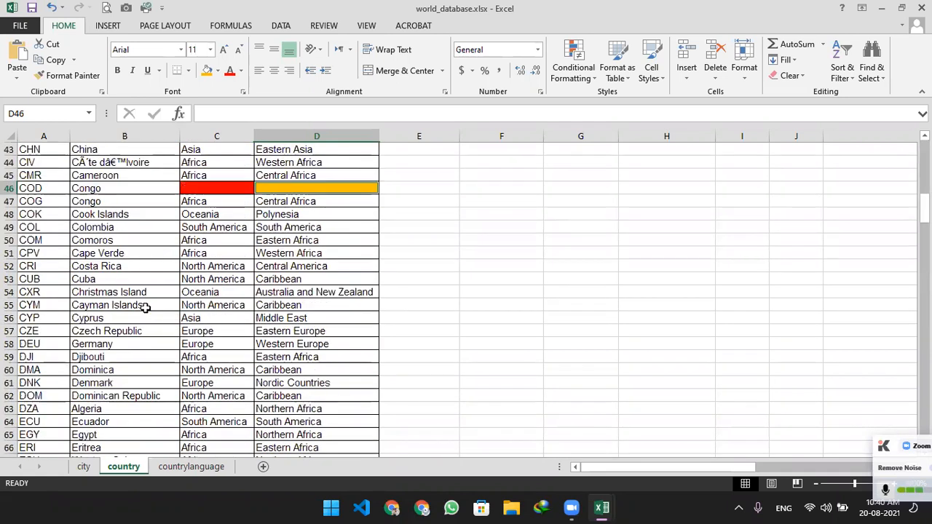
scroll(218, 284, "up", 2)
left_click_drag(211, 266, 278, 266)
left_click(233, 266)
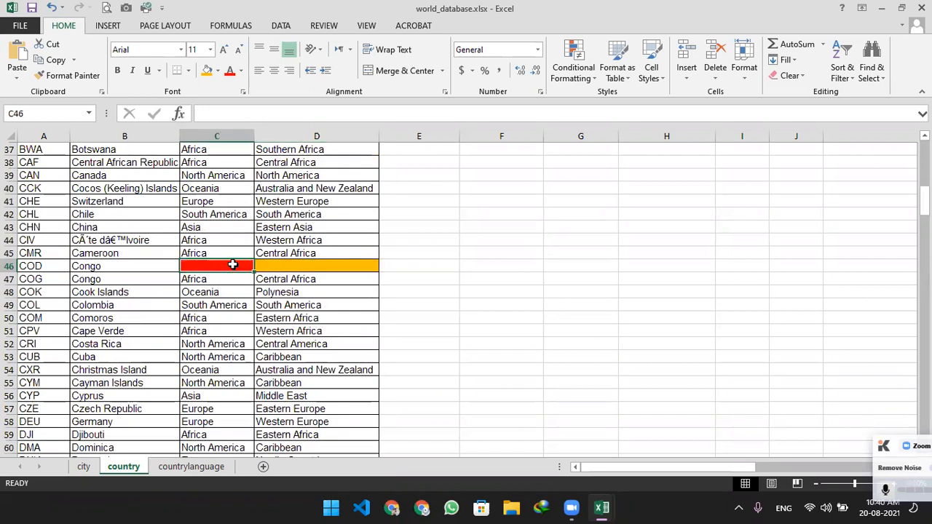
left_click(266, 265)
type("asdf")
left_click(175, 304)
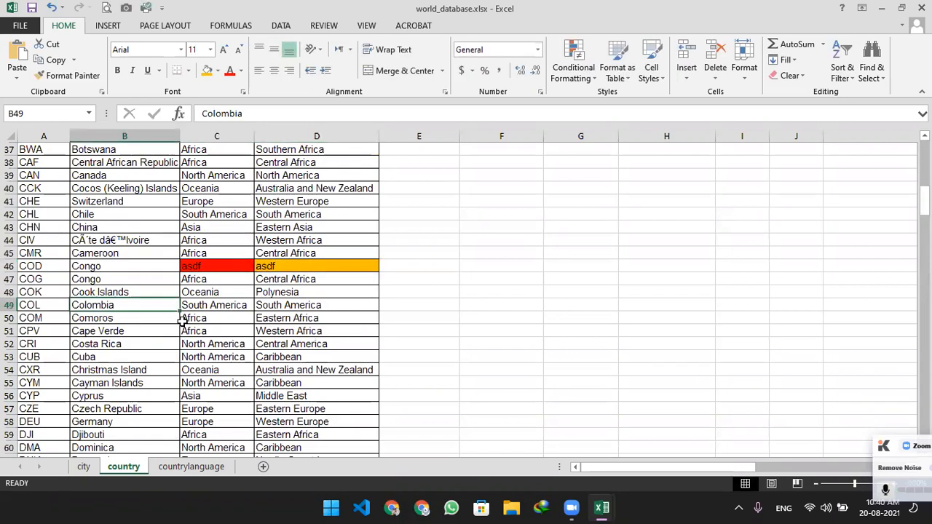
- Fill in Micronesia's blank cells with "asdf" as the Continent in C76 and "sdf" as the Region in D76
scroll(182, 321, "down", 8)
scroll(204, 291, "down", 2)
left_click(202, 265)
type("asdf")
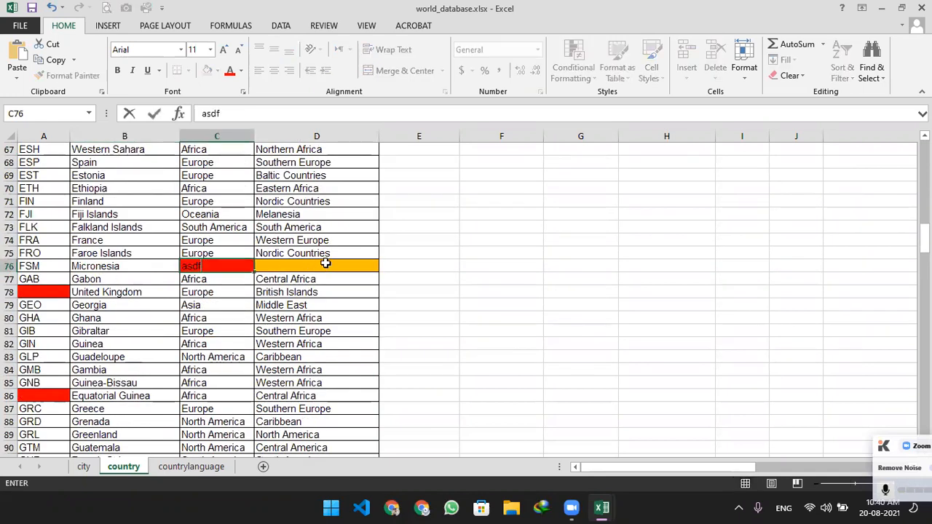
left_click(323, 264)
type("sdf")
- Enter "asdf" in the blank Code cells for United Kingdom, Equatorial Guinea, India and Guam: A78, A86, A102 and A92
left_click(40, 294)
type("asdf")
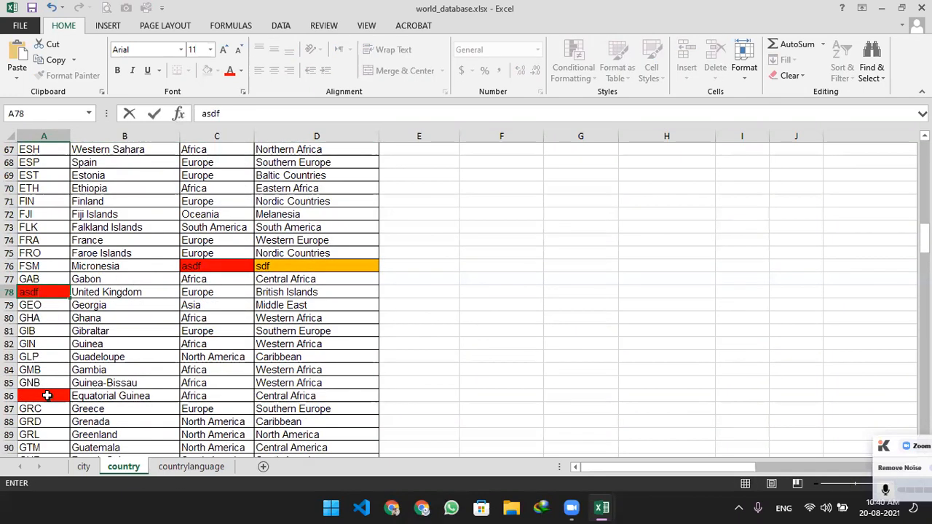
scroll(87, 358, "down", 1)
left_click(49, 359)
type("asdf")
scroll(49, 358, "down", 5)
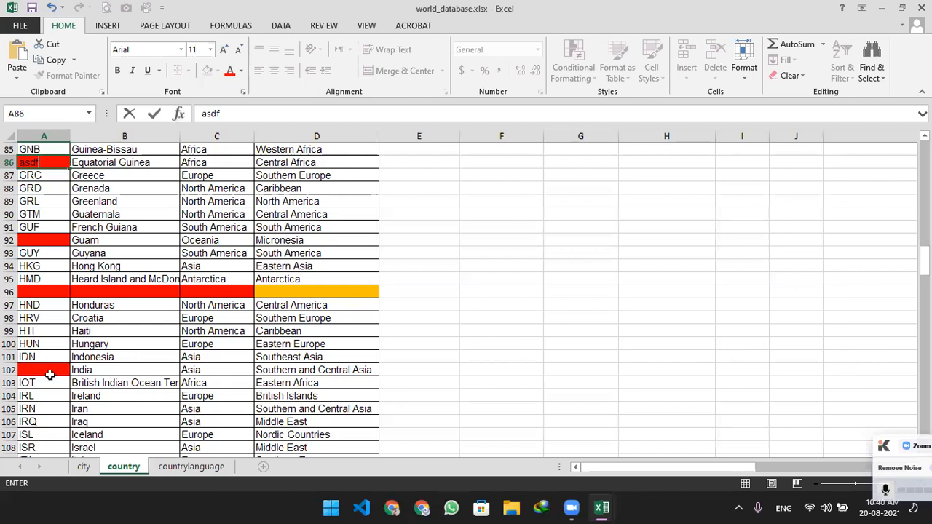
left_click(108, 369)
left_click(47, 241)
type("asdf")
left_click(153, 337)
- Check the country table for colored cells and rows that are still empty
scroll(145, 350, "down", 8)
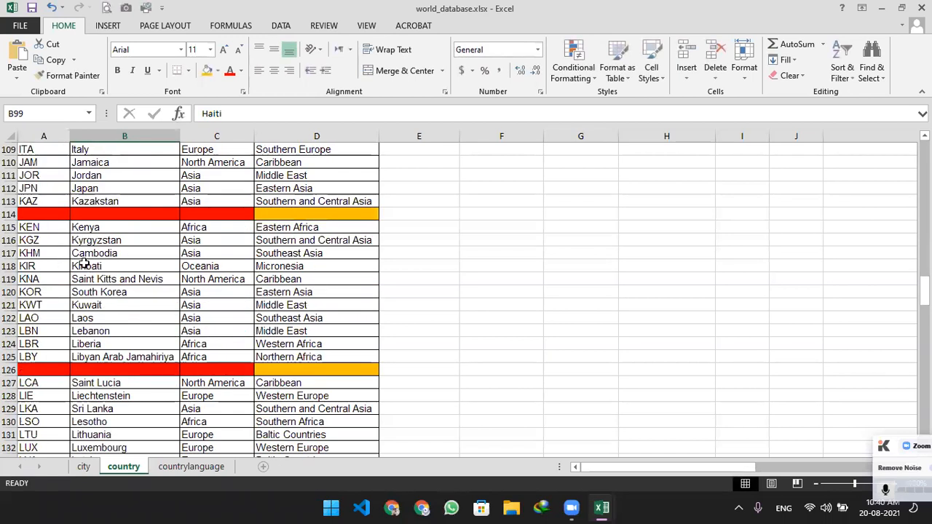
scroll(66, 327, "down", 10)
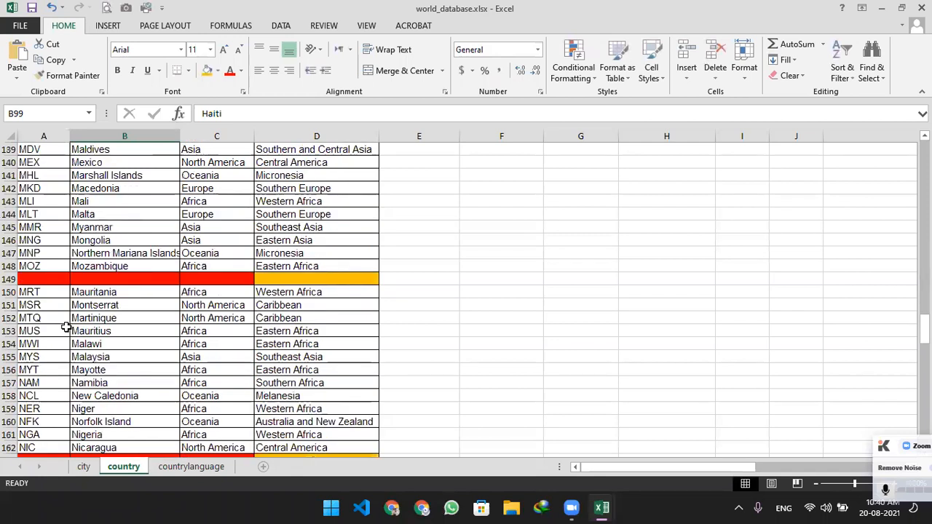
scroll(65, 327, "down", 2)
scroll(65, 327, "up", 20)
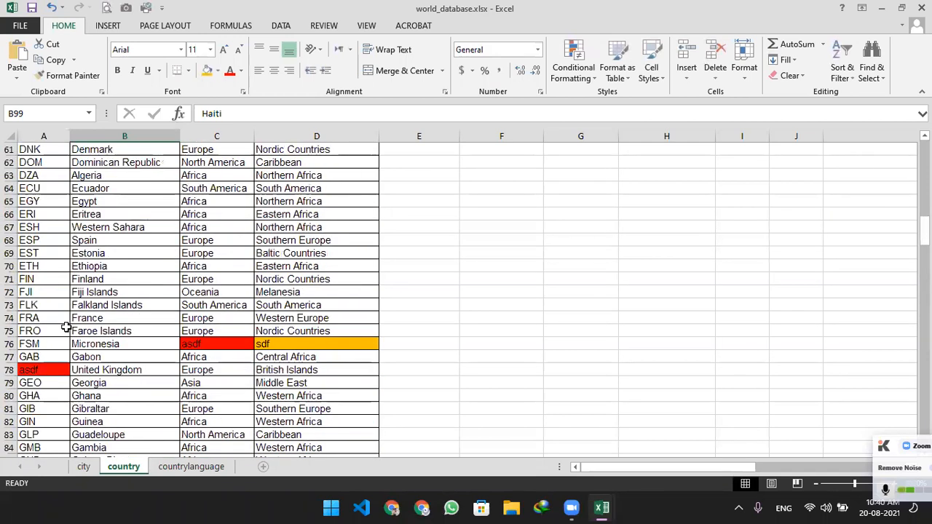
scroll(65, 327, "up", 4)
scroll(116, 240, "down", 14)
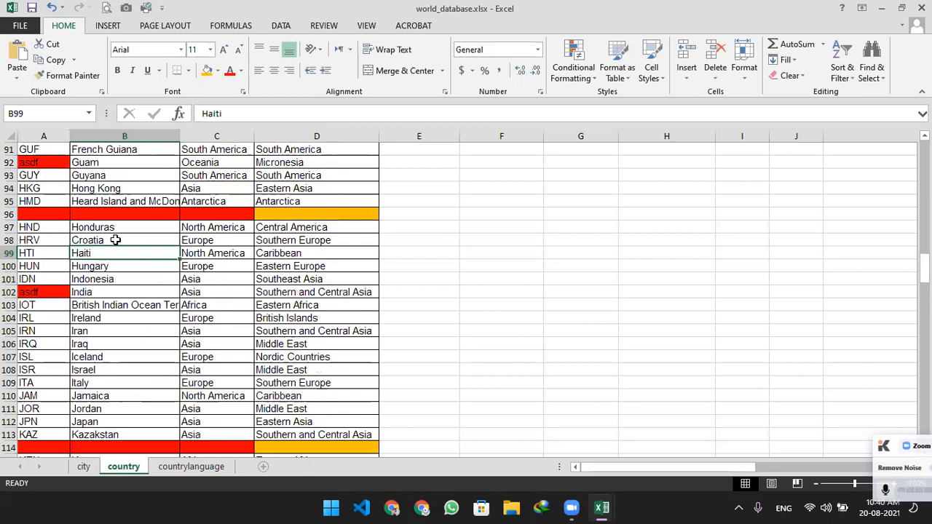
scroll(115, 260, "up", 14)
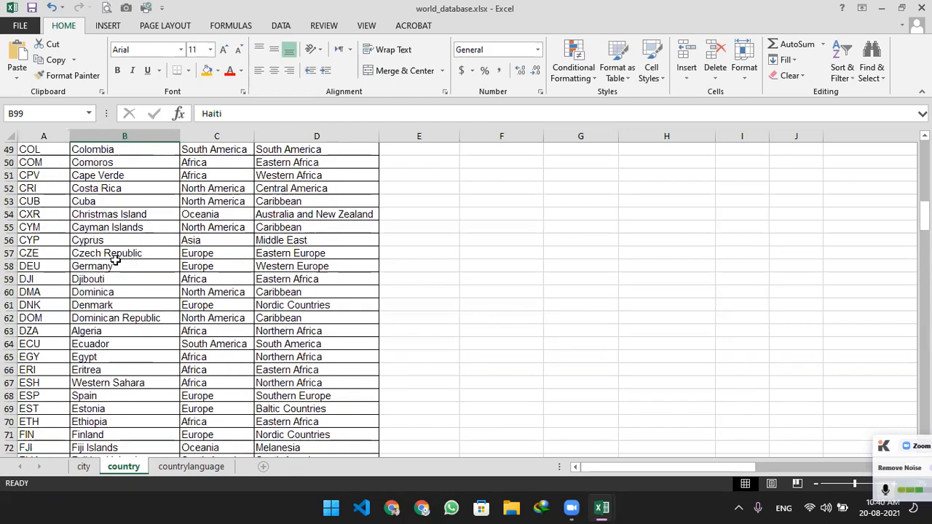
scroll(115, 261, "up", 16)
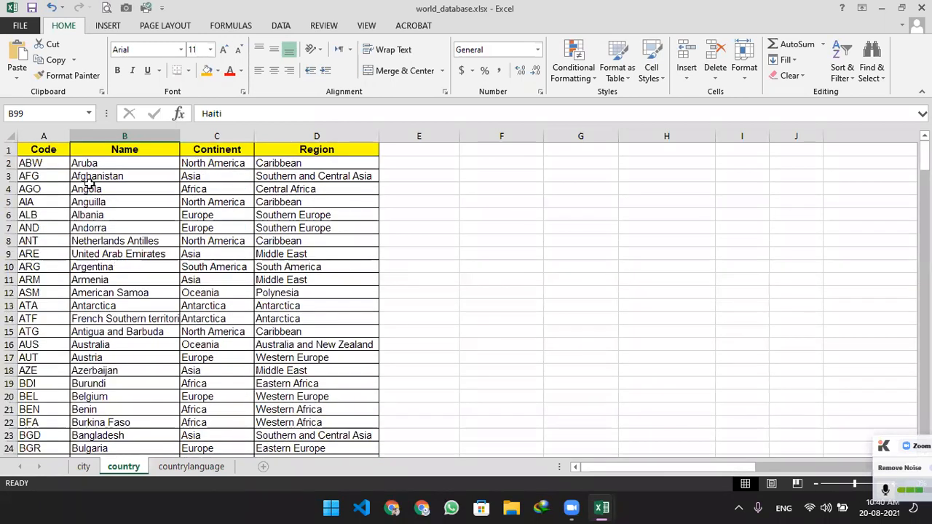
- Clear the Code value of the Afghanistan record in cell A3
left_click(75, 175)
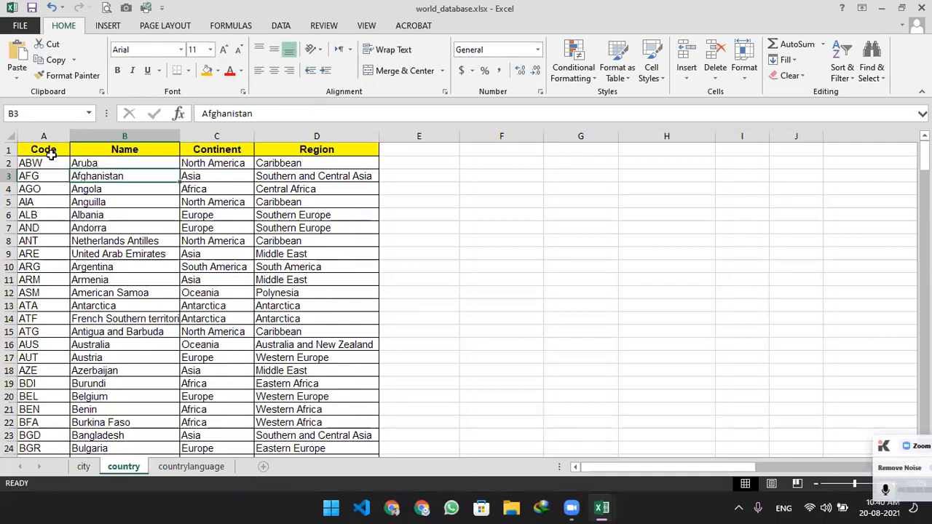
key("Down")
key("Down")
key("Down")
key("Down")
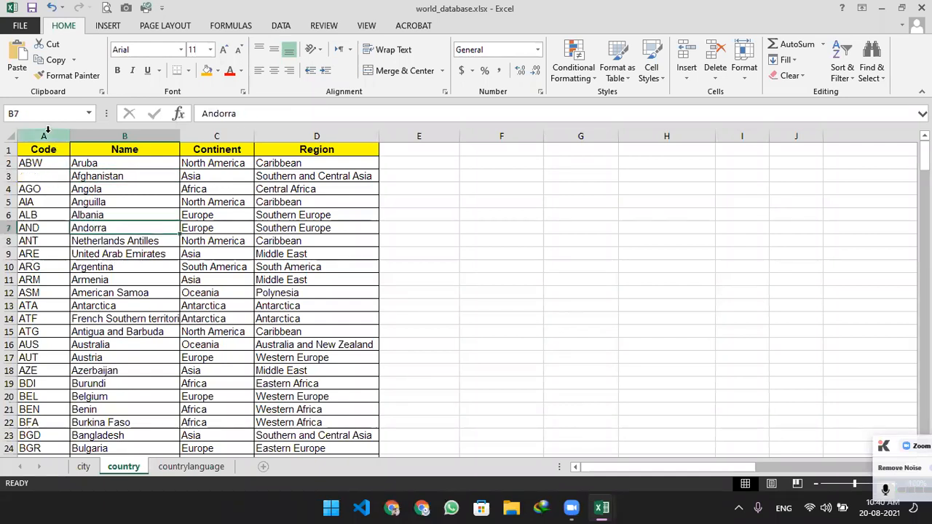
- Examine the selection of columns A to D and the Afghanistan record in cells A3 to D3
left_click_drag(47, 131, 291, 121)
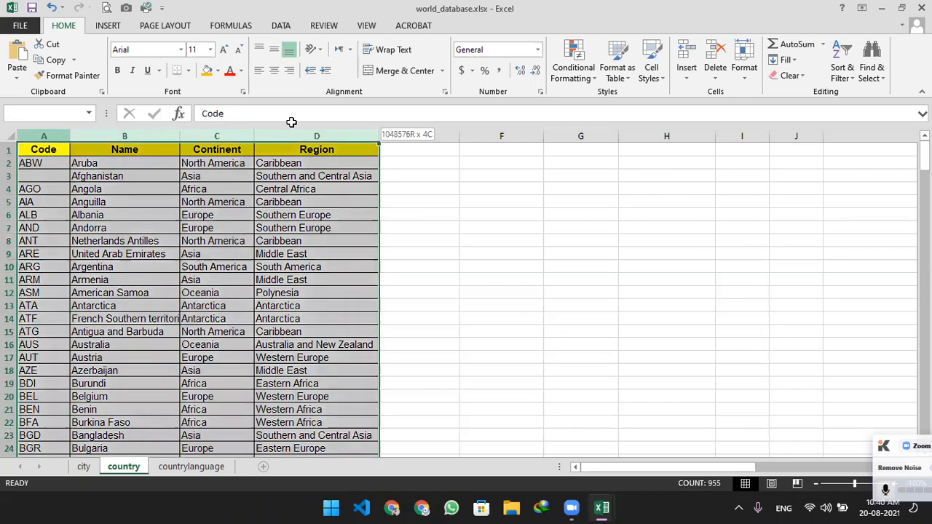
left_click_drag(211, 228, 211, 214)
left_click_drag(45, 132, 283, 128)
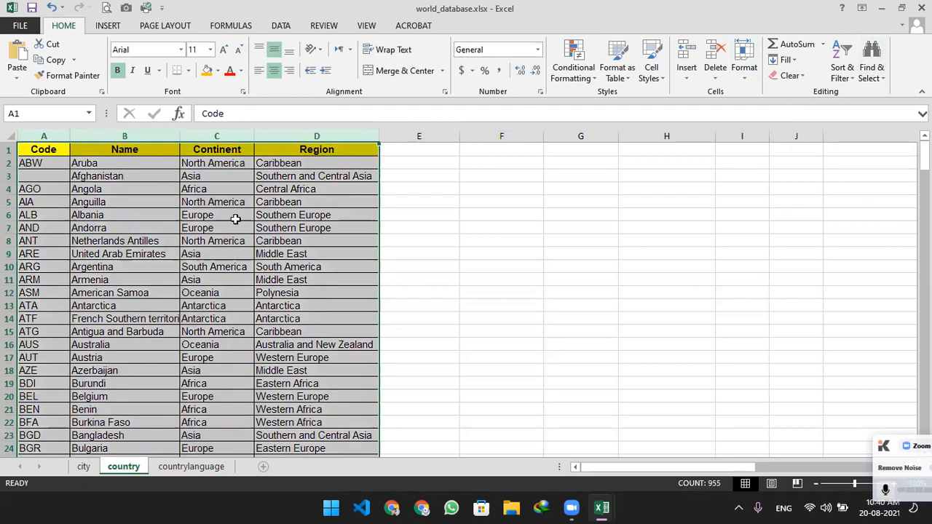
left_click(46, 176)
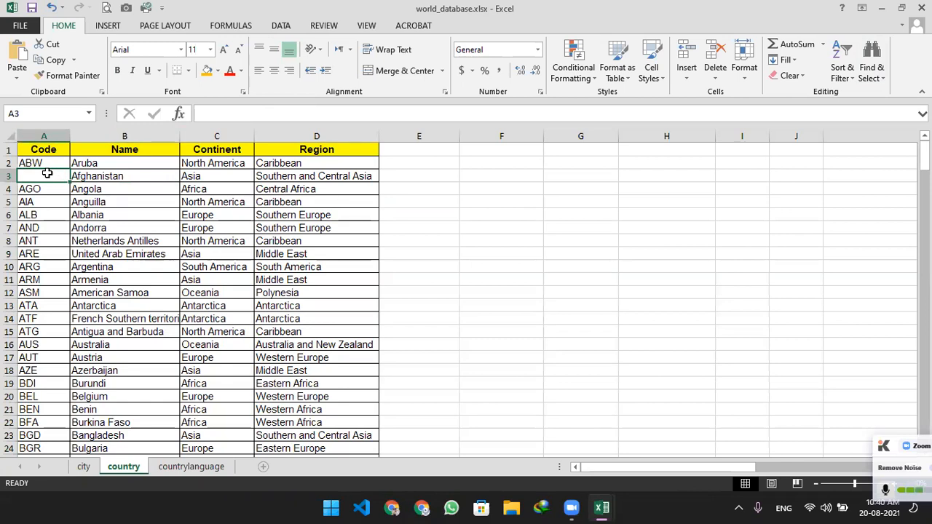
left_click_drag(46, 175, 333, 173)
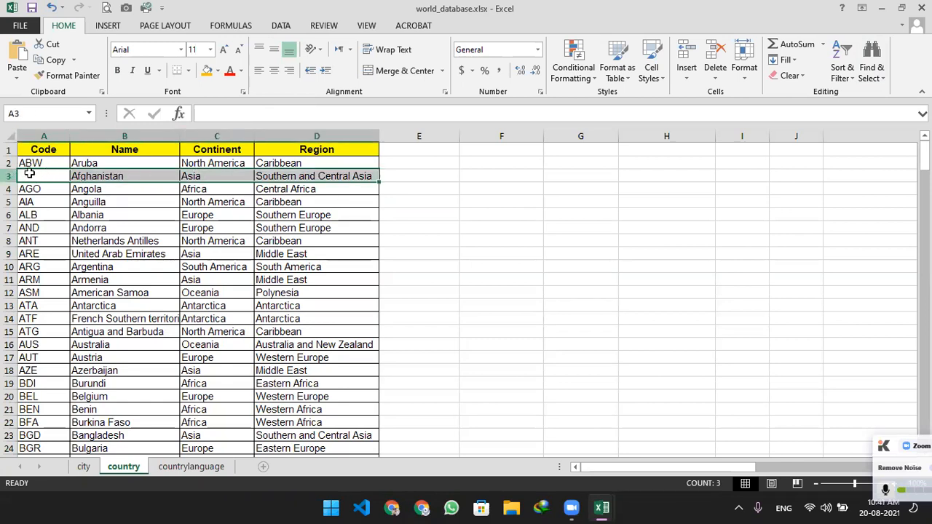
key("shift+space")
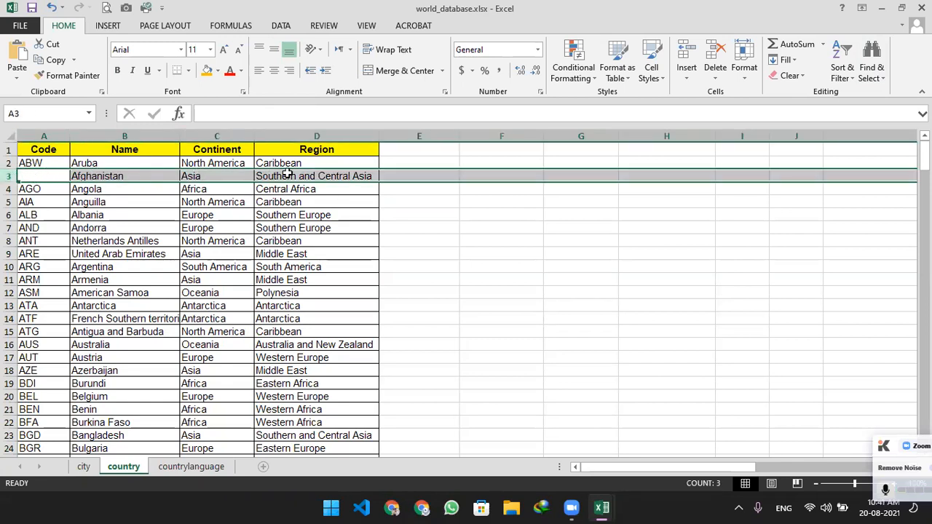
left_click(31, 175)
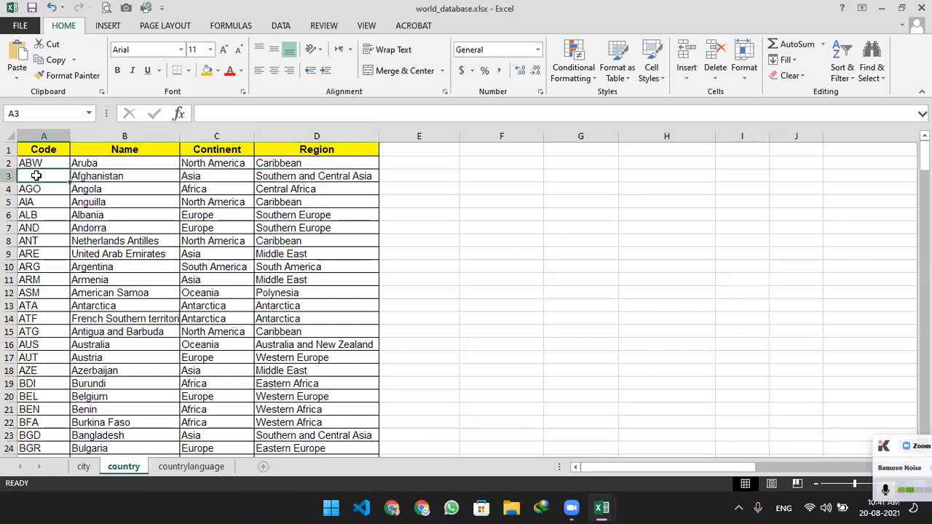
left_click_drag(30, 176, 360, 175)
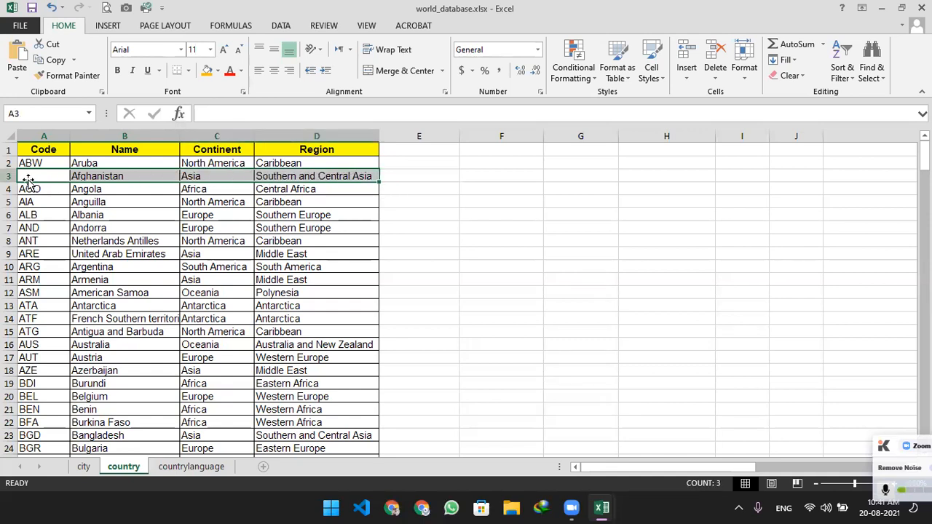
- Select all remaining blank cells across columns A to D with the Blanks option of Go To Special, and check the selection
left_click(30, 135)
left_click(286, 133, "shift")
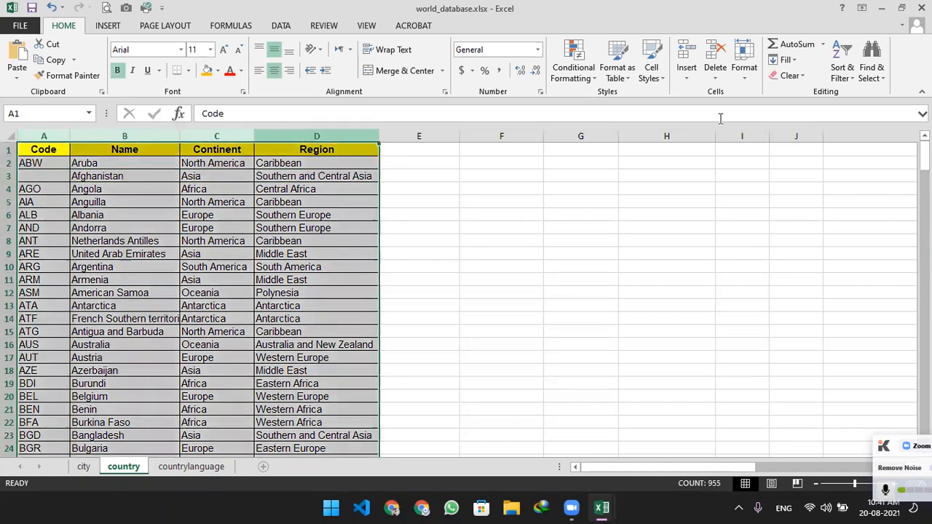
left_click(871, 71)
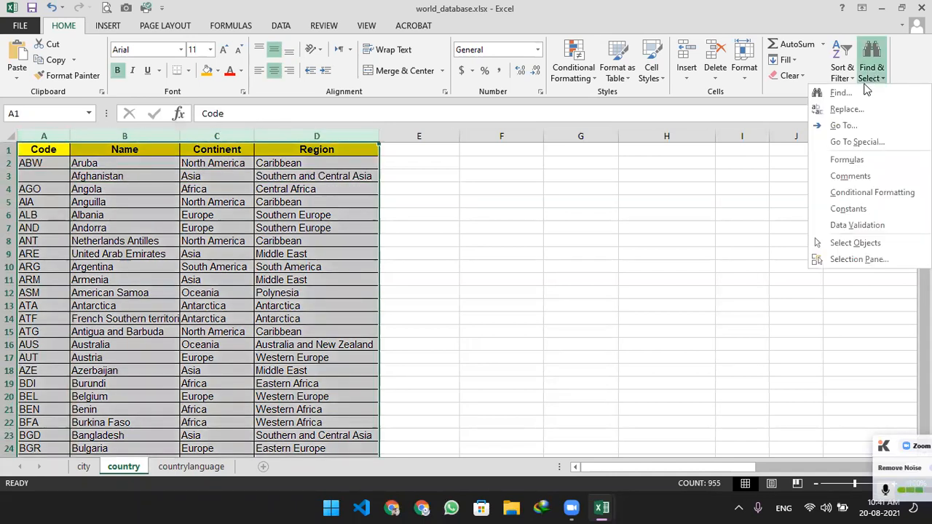
left_click(858, 142)
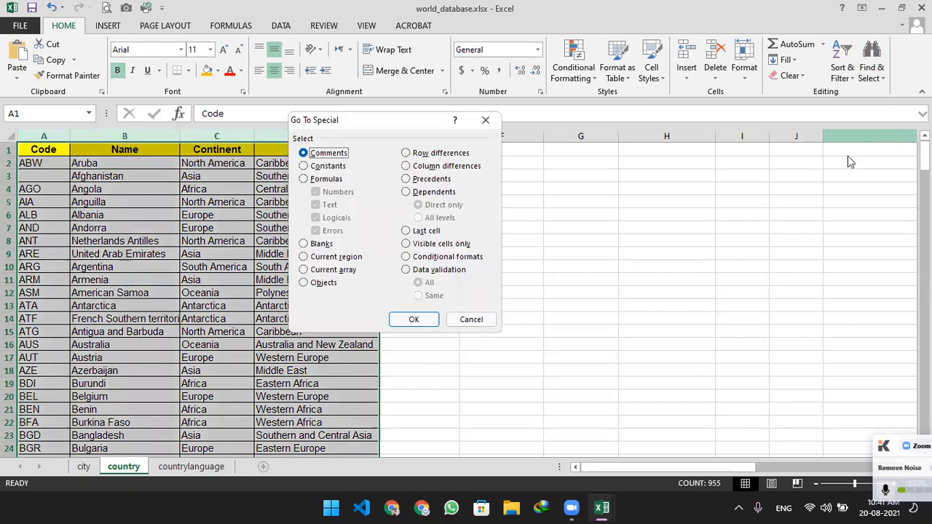
left_click(303, 244)
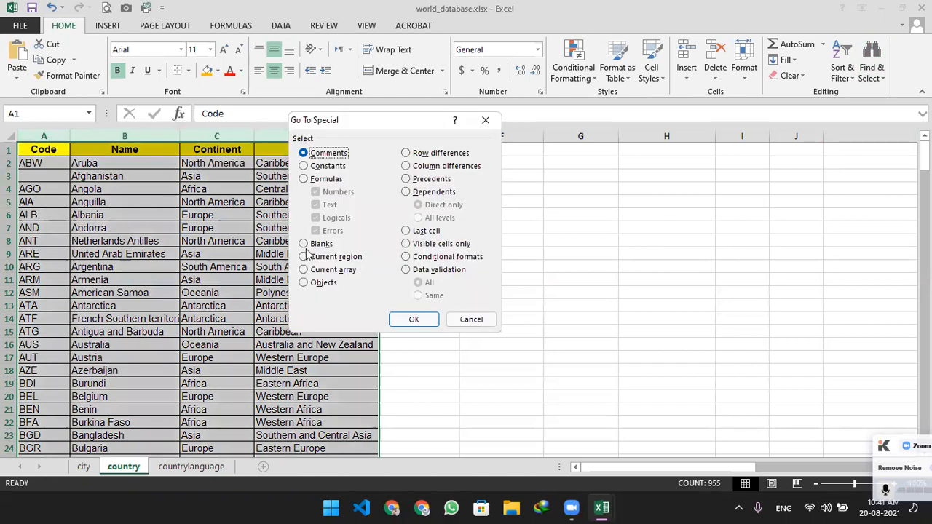
left_click(414, 321)
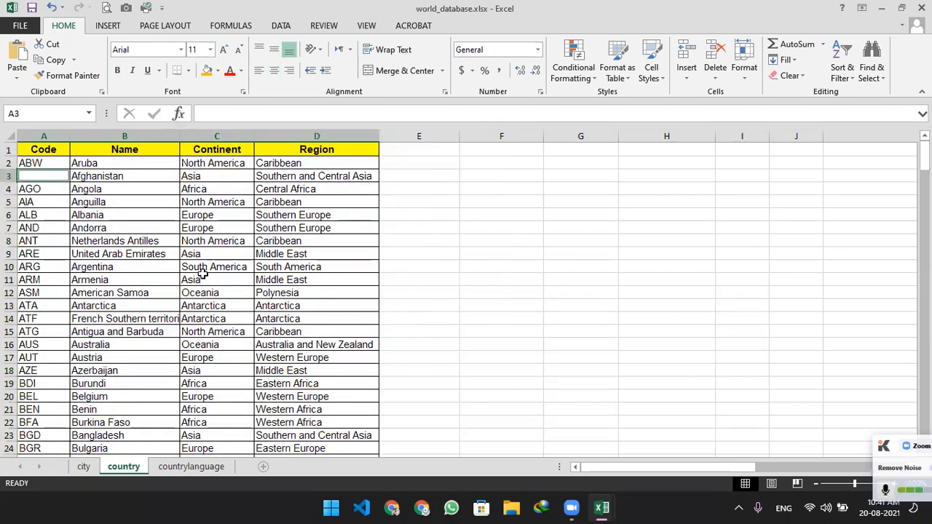
scroll(125, 323, "down", 4)
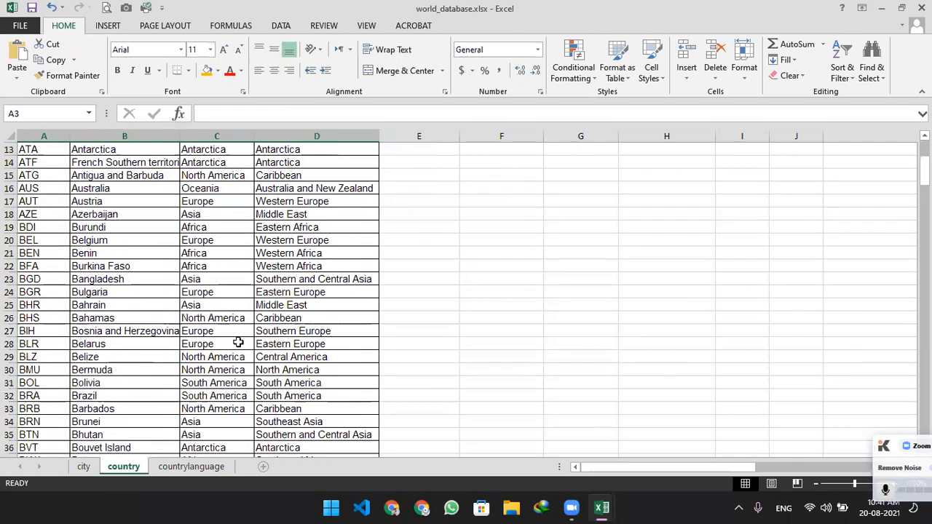
scroll(238, 343, "down", 6)
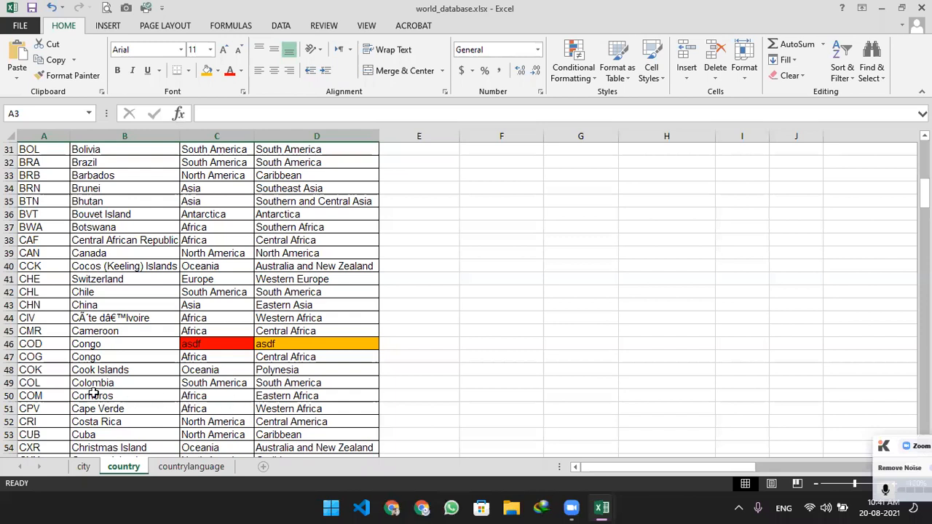
- Delete the sheet rows that contain the selected blank cells in the country table
scroll(259, 290, "down", 20)
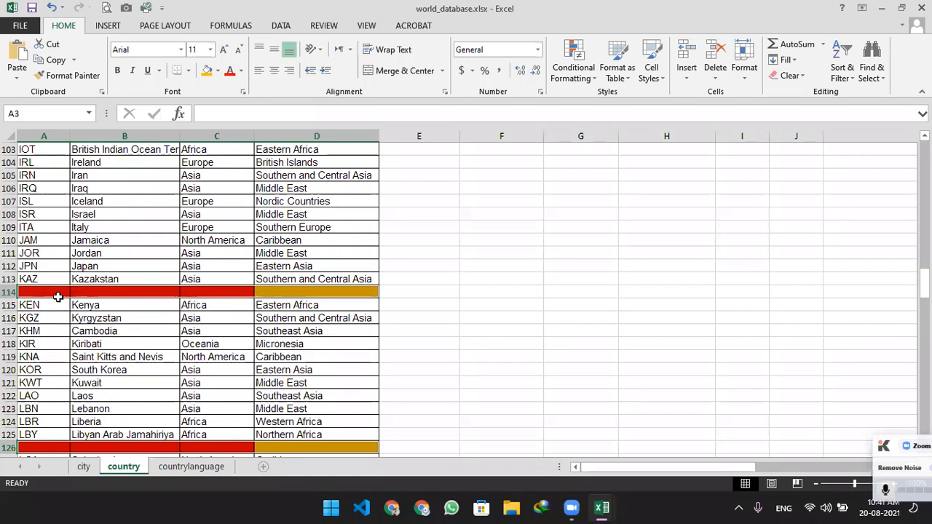
scroll(289, 316, "down", 16)
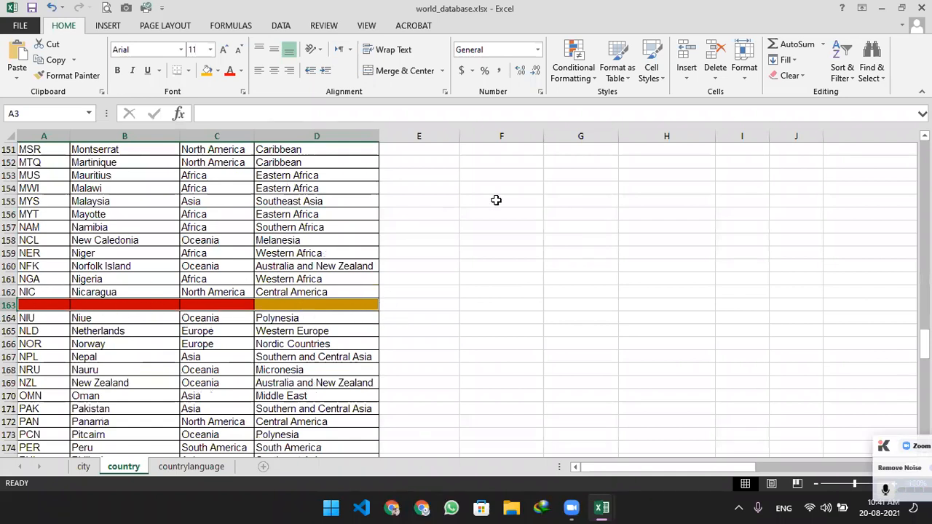
left_click(715, 80)
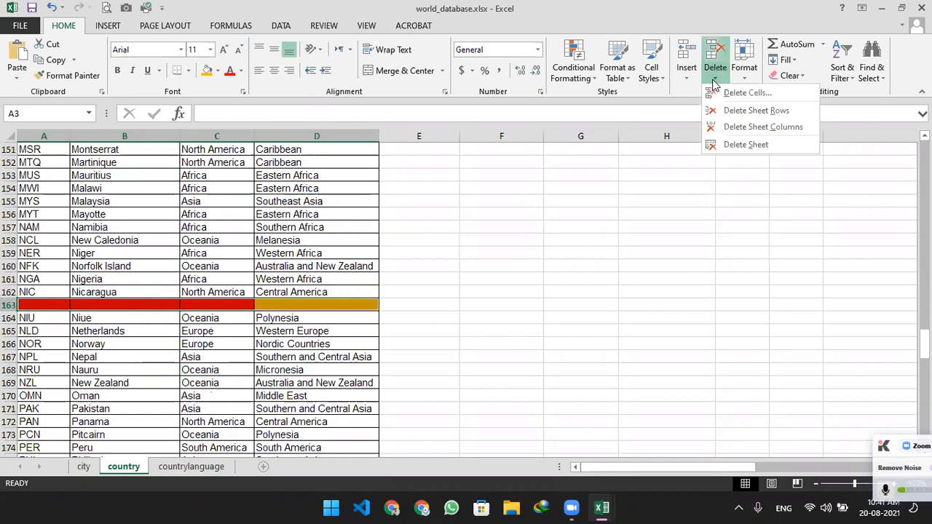
left_click(752, 114)
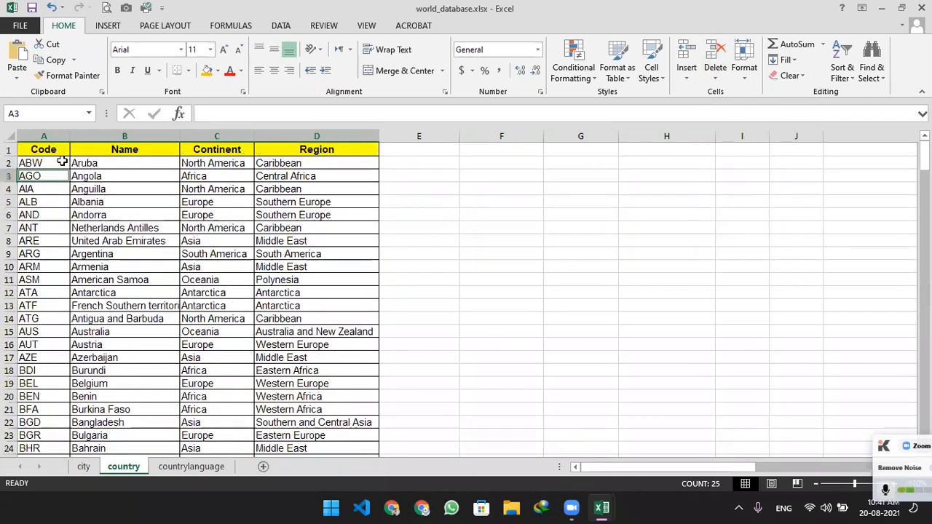
- Check the whole country table from top to bottom for any remaining empty rows or blank cells
left_click(54, 164)
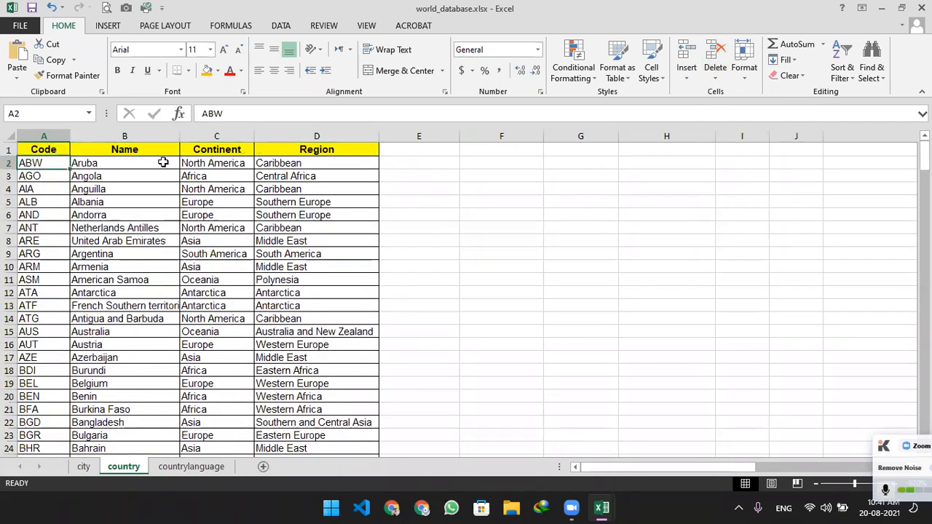
scroll(157, 241, "down", 4)
scroll(158, 243, "down", 16)
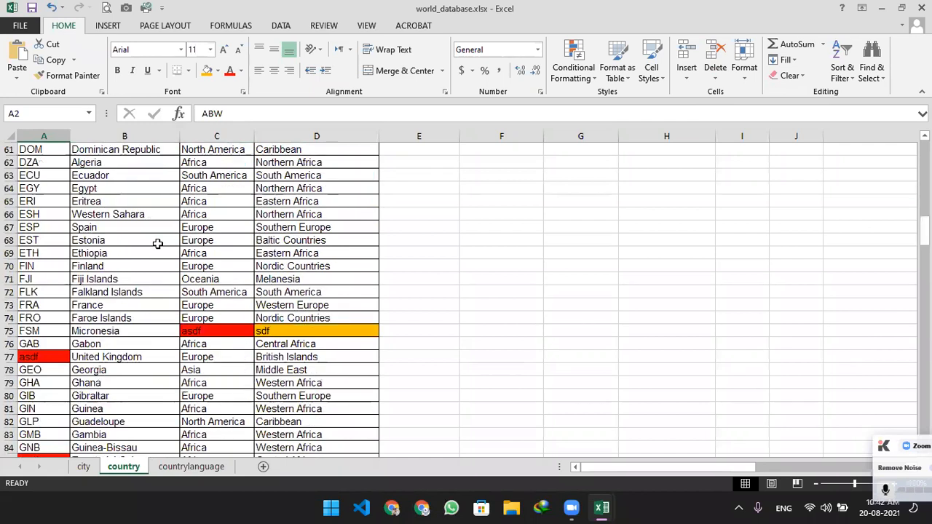
scroll(158, 243, "down", 16)
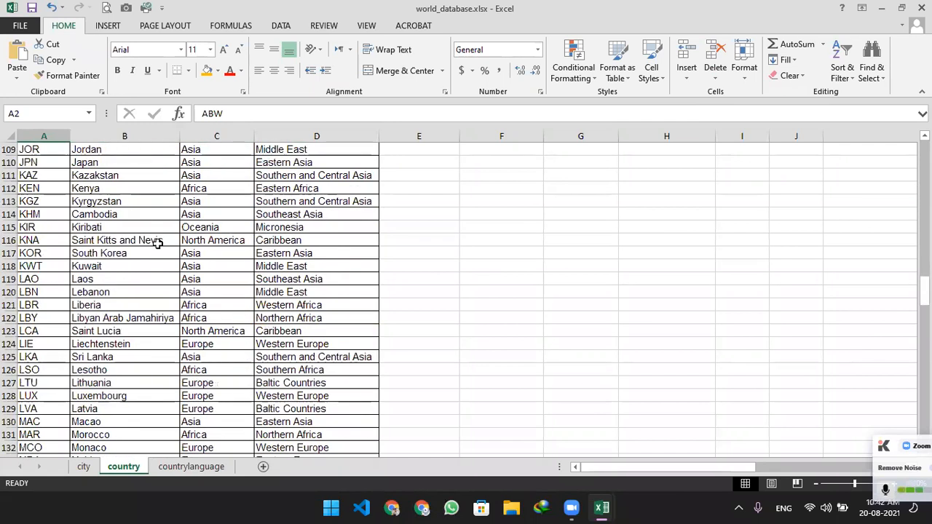
scroll(157, 243, "down", 14)
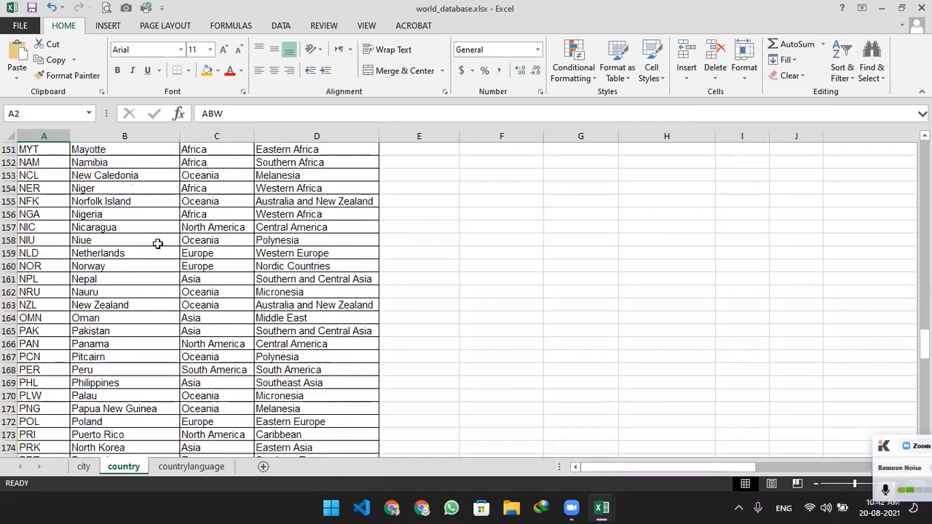
scroll(158, 243, "down", 12)
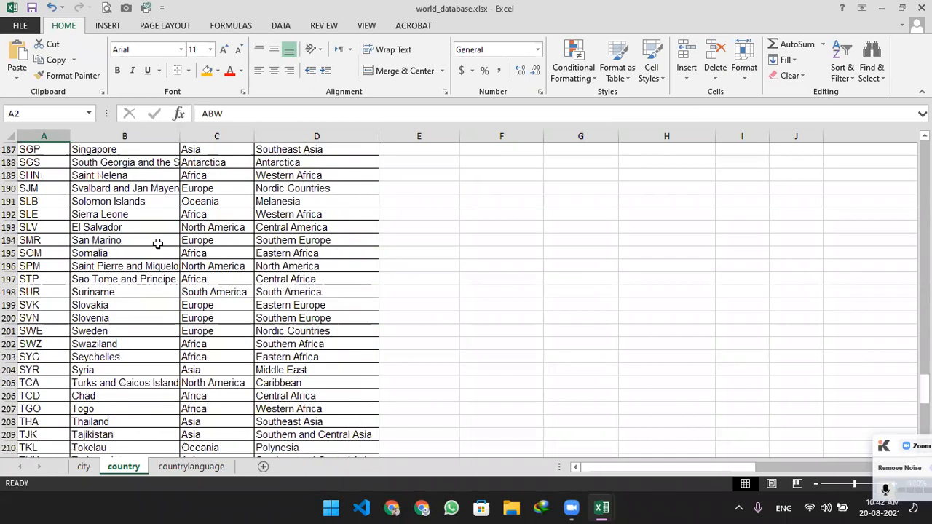
scroll(158, 243, "down", 14)
scroll(157, 244, "up", 10)
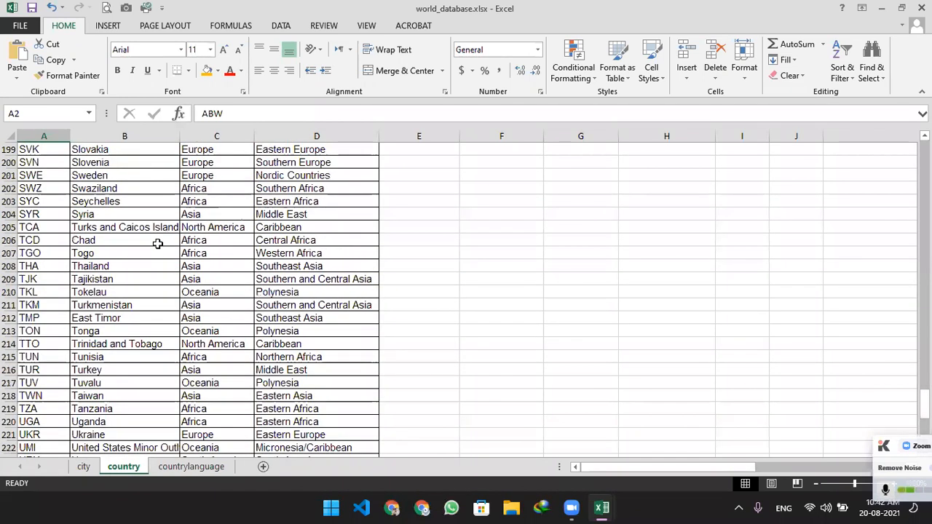
scroll(157, 243, "up", 20)
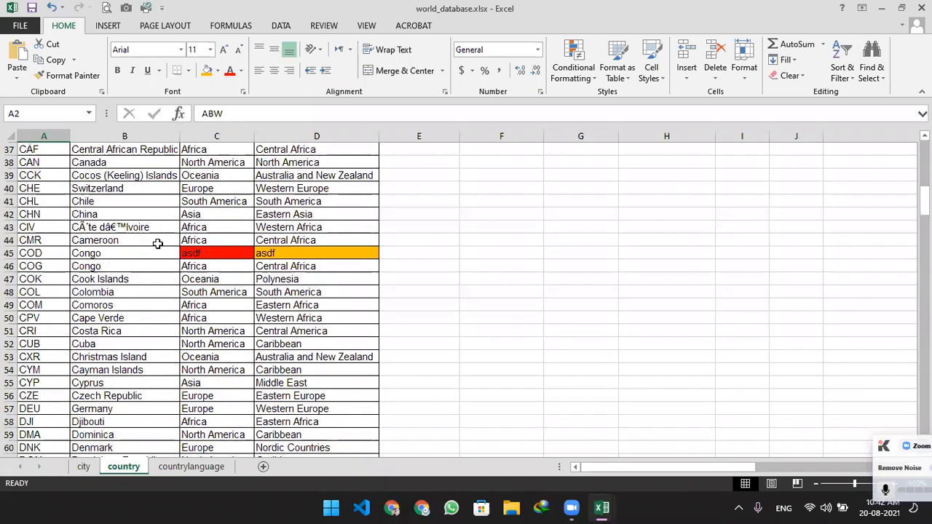
scroll(158, 244, "up", 12)
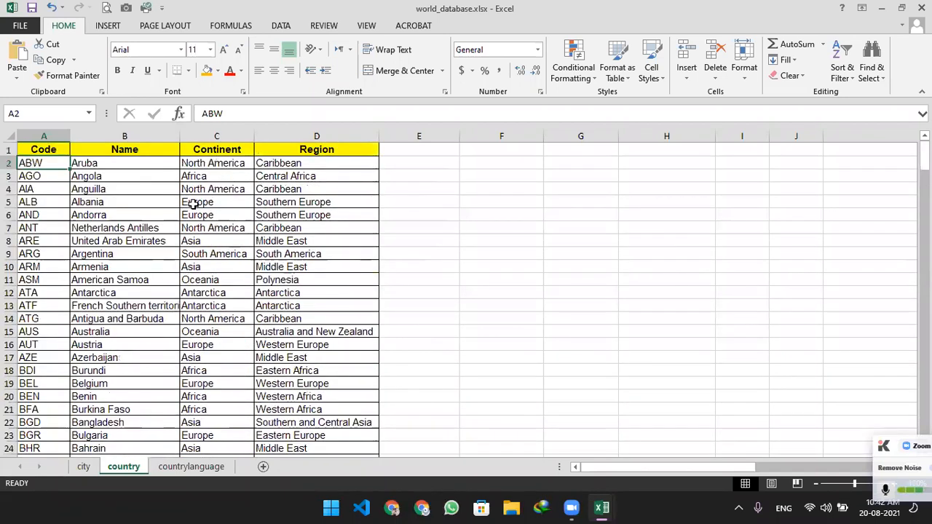
left_click(470, 160)
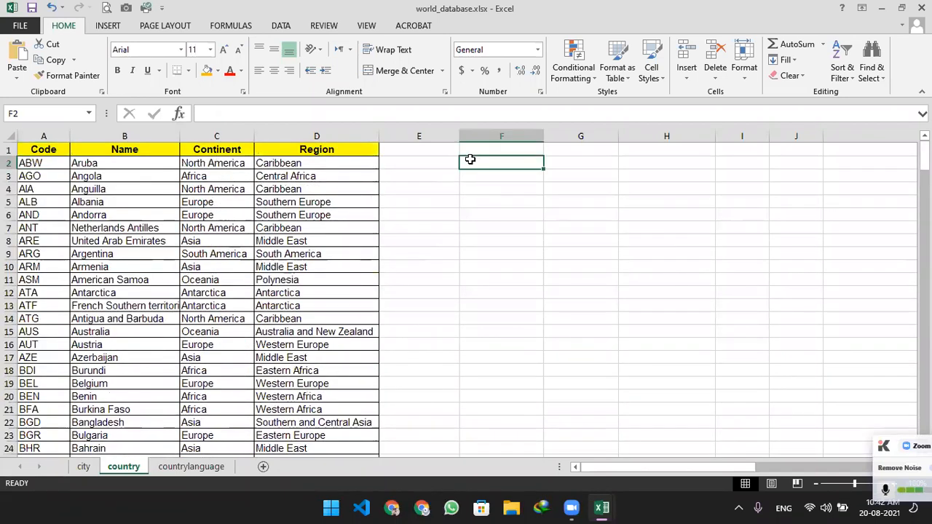
double_click(469, 159)
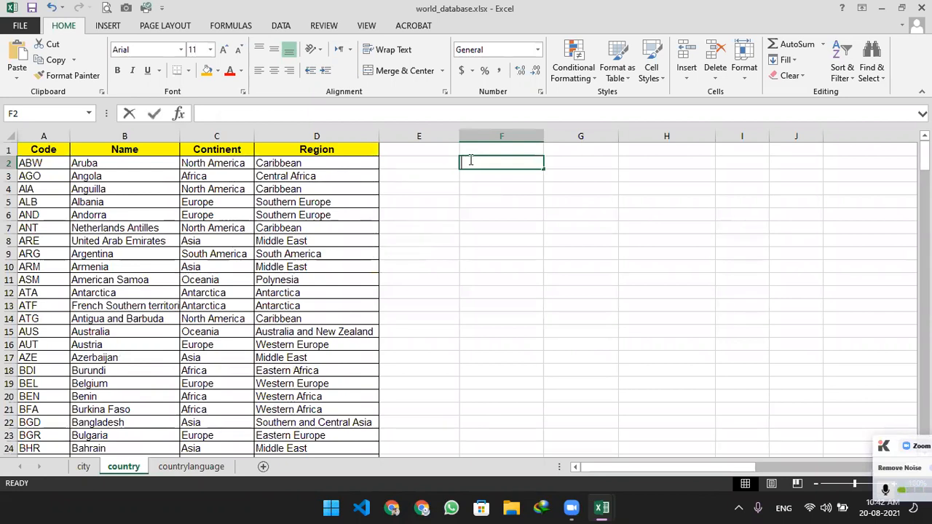
type("How to")
key("BackSpace")
key("BackSpace")
key("BackSpace")
key("BackSpace")
key("BackSpace")
key("BackSpace")
key("BackSpace")
- Open Notepad and write the topic line "how to select empty cells."
key("super+r")
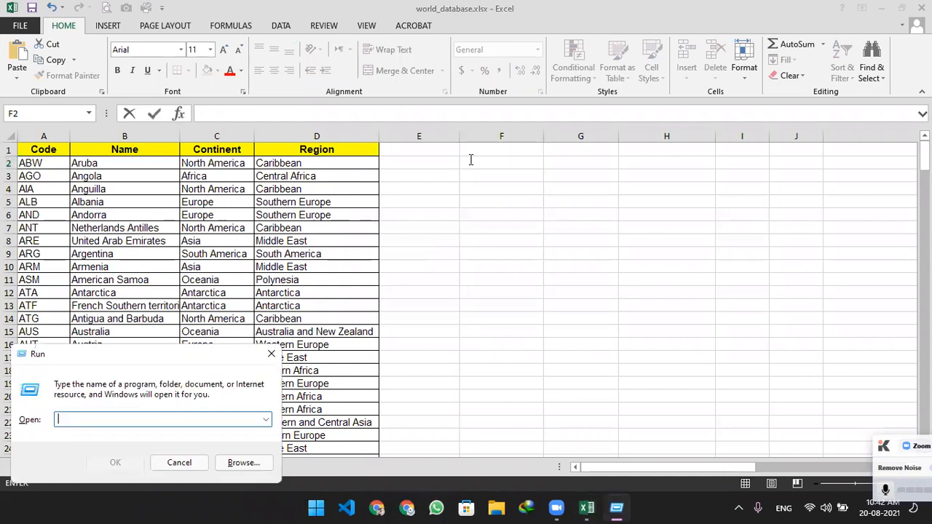
type("notepad")
key("Return")
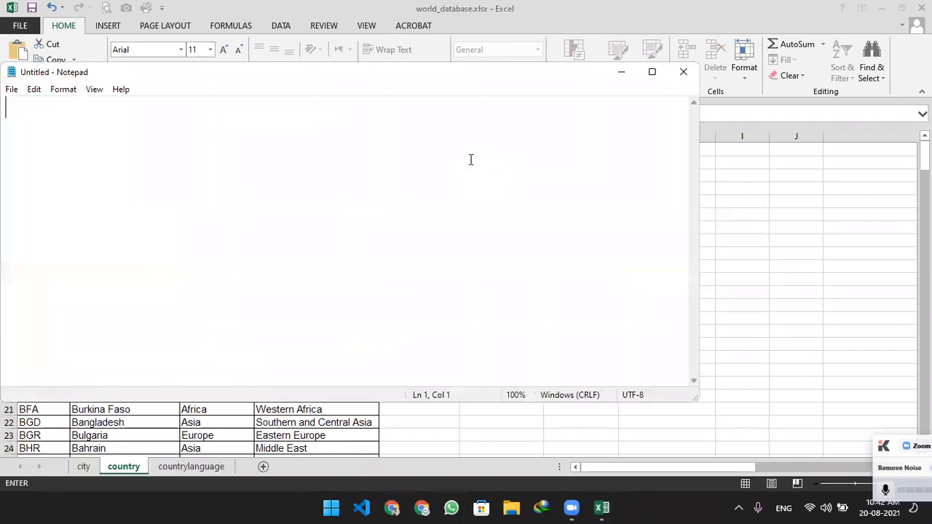
type("how to d")
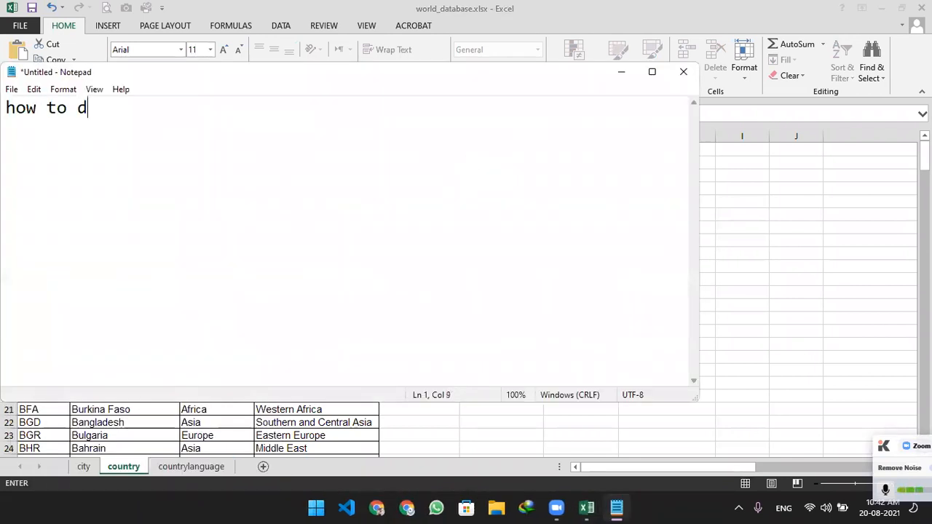
type("elete em")
key("BackSpace")
key("BackSpace")
key("BackSpace")
key("BackSpace")
key("BackSpace")
key("BackSpace")
key("BackSpace")
key("BackSpace")
key("BackSpace")
type("sele")
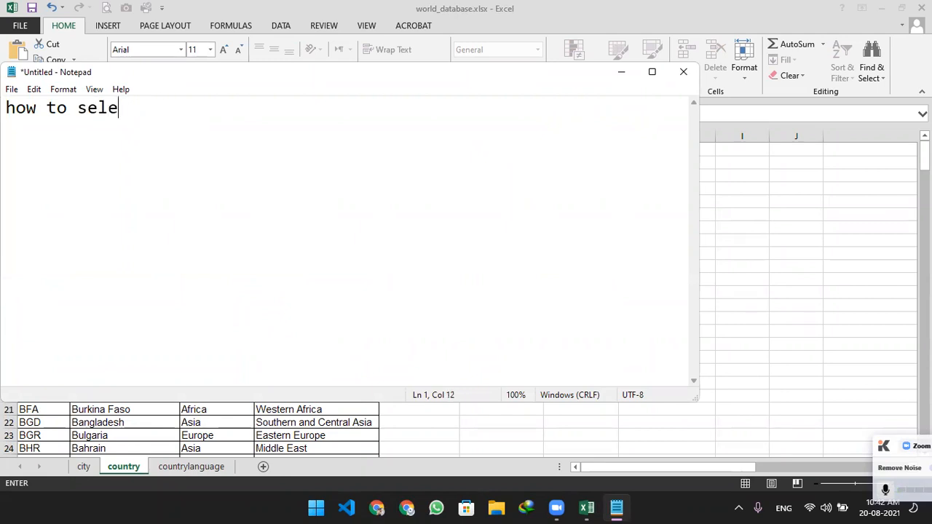
type("ct emty")
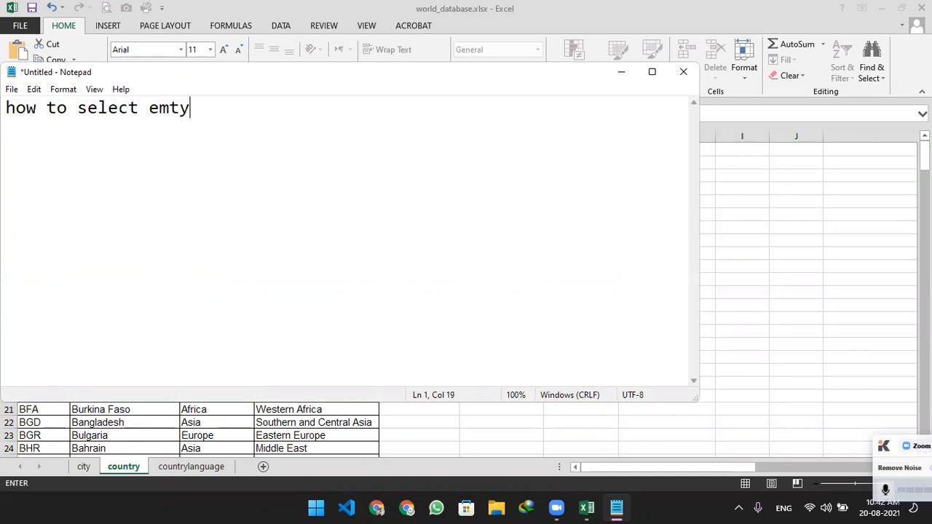
key("BackSpace")
key("BackSpace")
type("pty cells.")
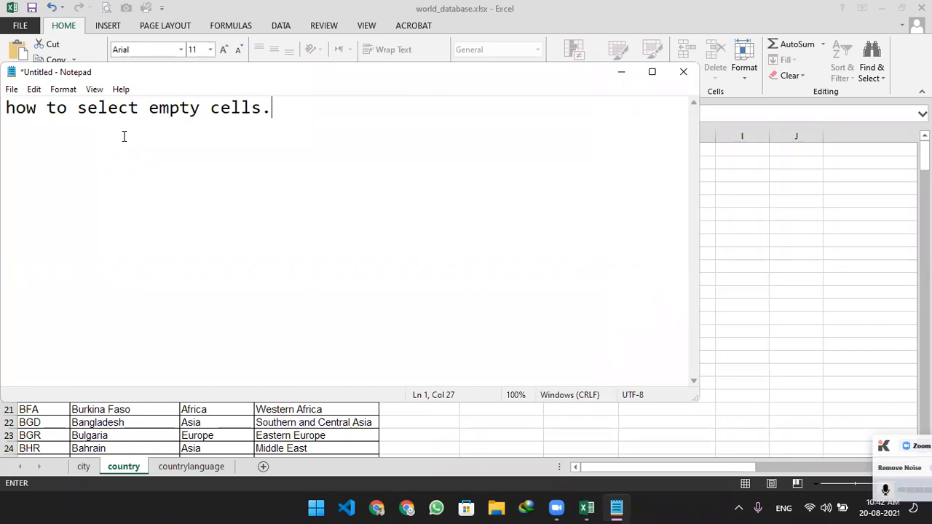
- Add the topic "Freeze Pane" to the note, separated from the first topic by an empty line
key("Return")
key("Return")
type("Freeze PAnes")
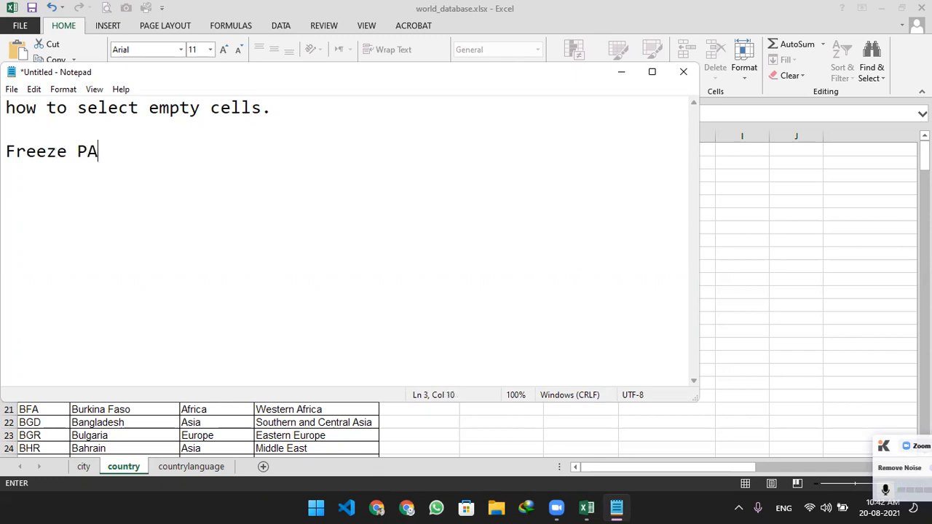
key("BackSpace")
key("BackSpace")
key("BackSpace")
key("BackSpace")
type("ane")
- Switch back to Excel, select the country records from A2 to D237 for review, and return to the header row
left_click(348, 8)
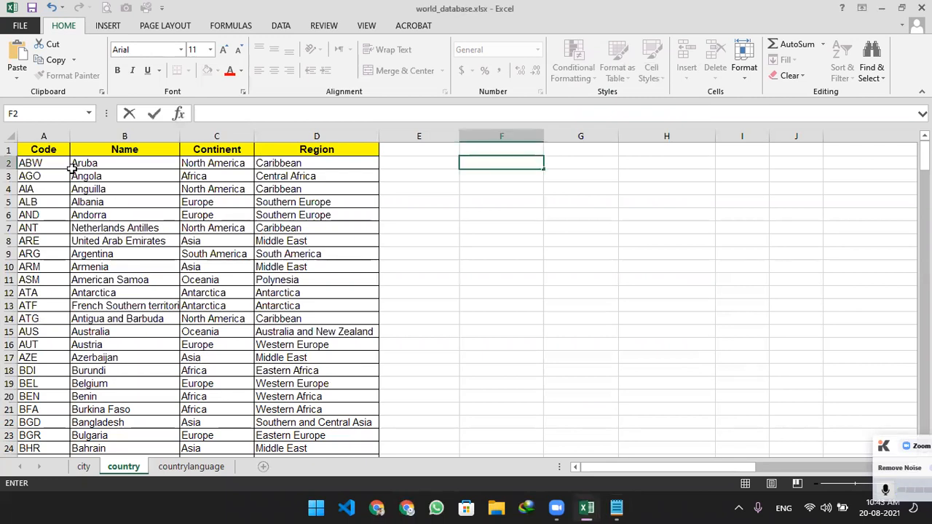
left_click(45, 159)
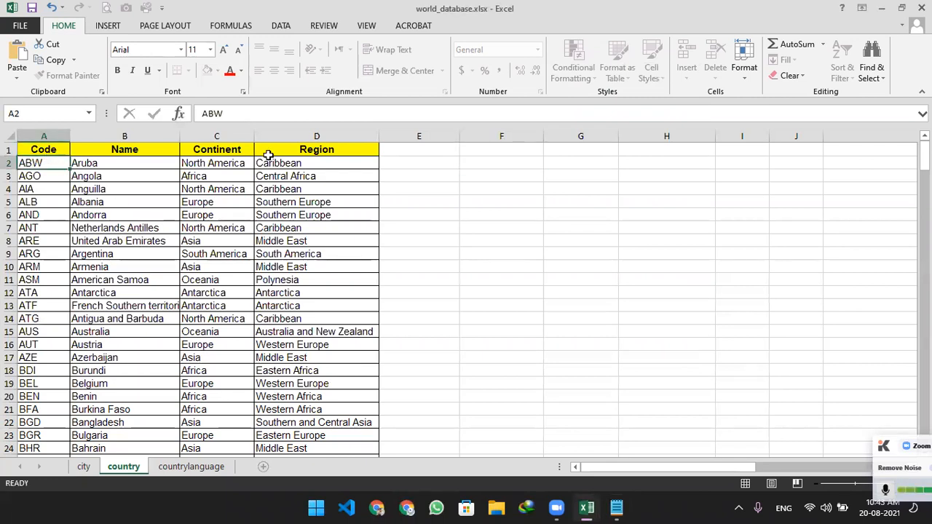
left_click(318, 159, "shift")
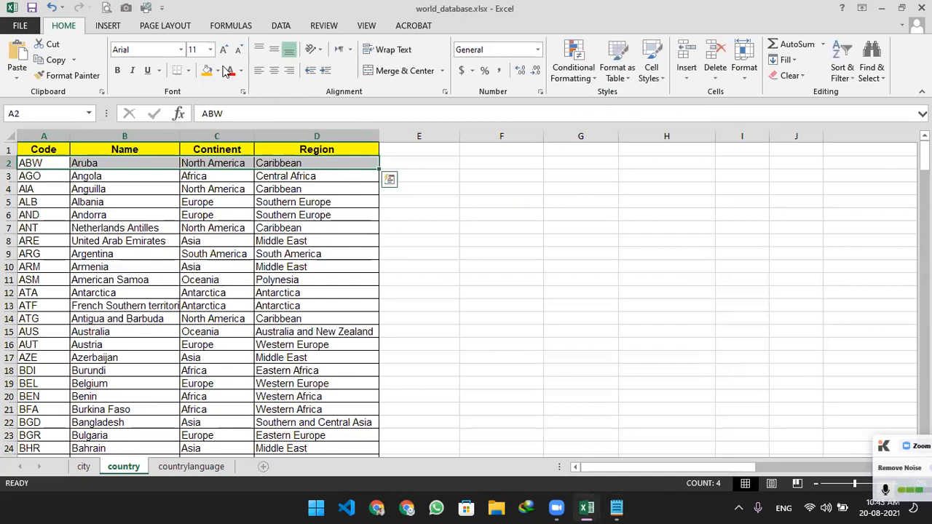
key("ctrl+shift+Down")
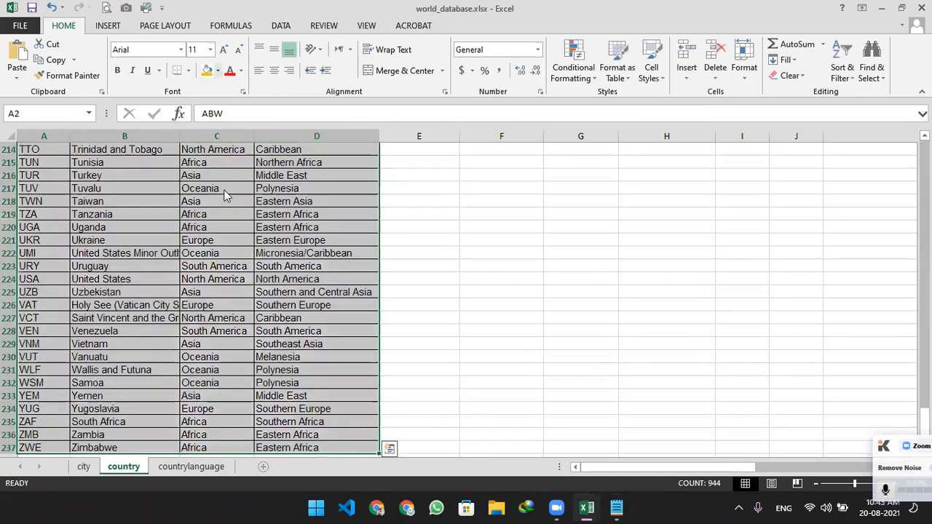
key("ctrl+Up")
left_click(123, 206)
key("ctrl+Up")
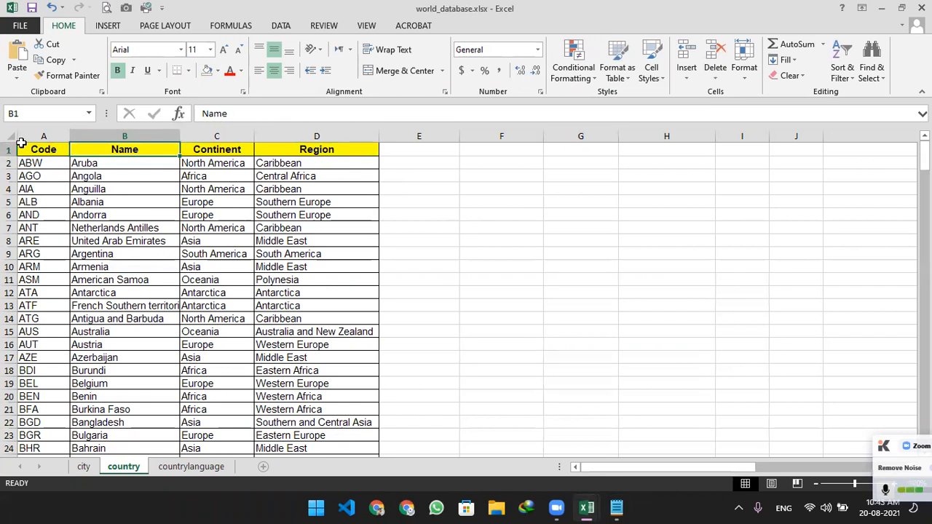
- AutoFit the column widths of the entire country sheet and clear the selection
left_click(6, 137)
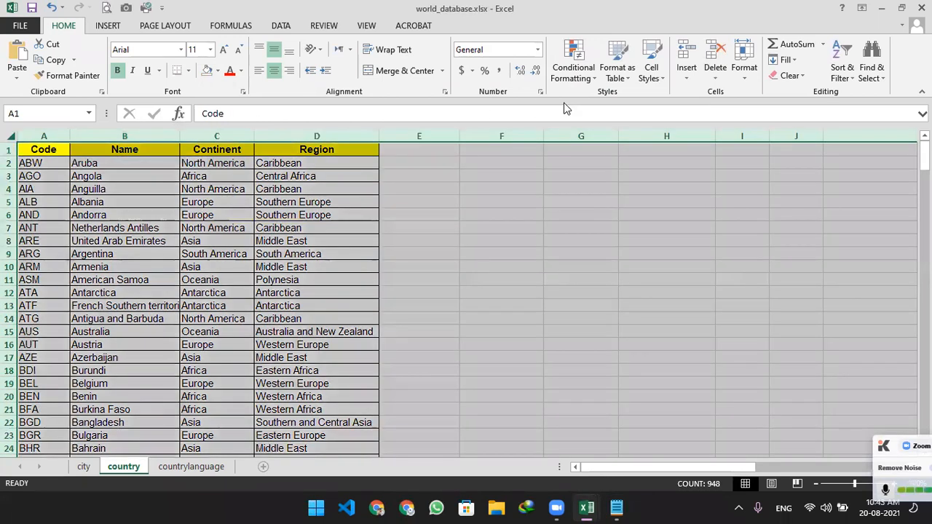
left_click(744, 64)
left_click(767, 159)
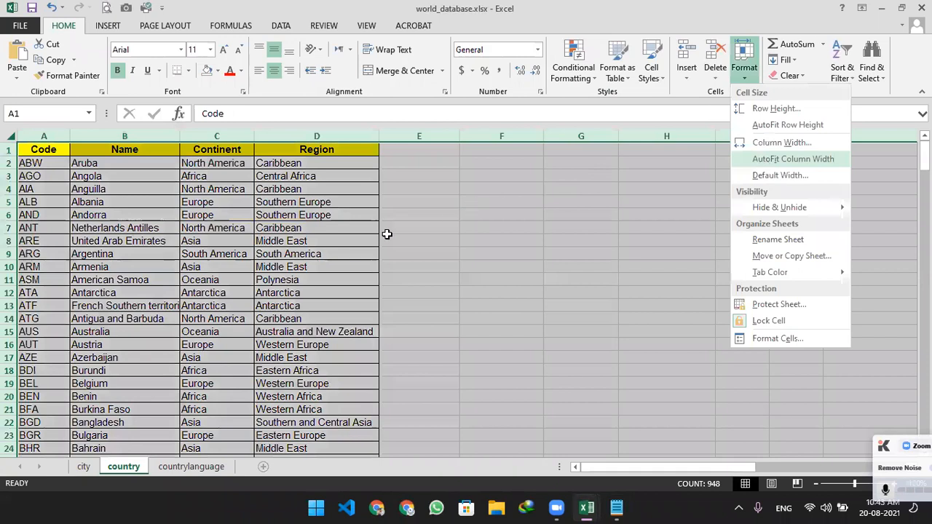
left_click_drag(162, 249, 165, 242)
left_click(302, 189)
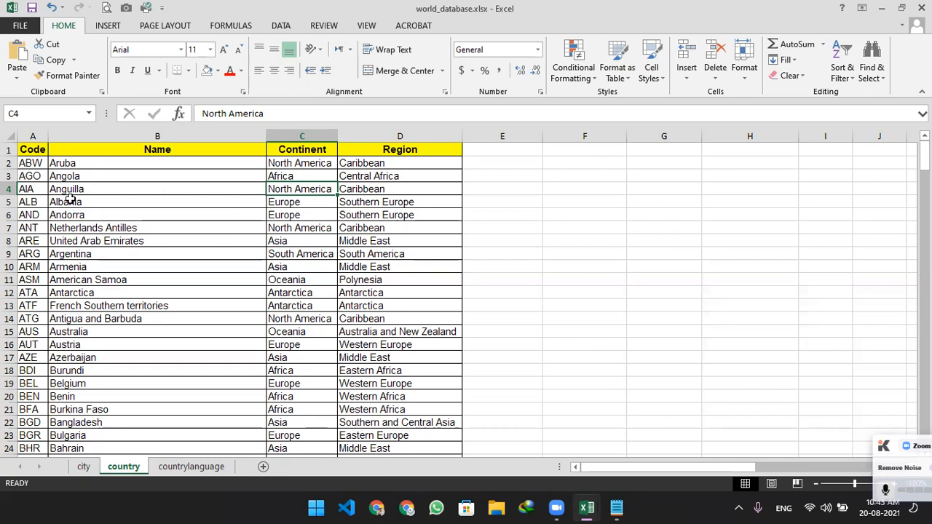
- Examine the header row A1 to D1 and how it labels the Name, Continent and Region values of the records
left_click(81, 267)
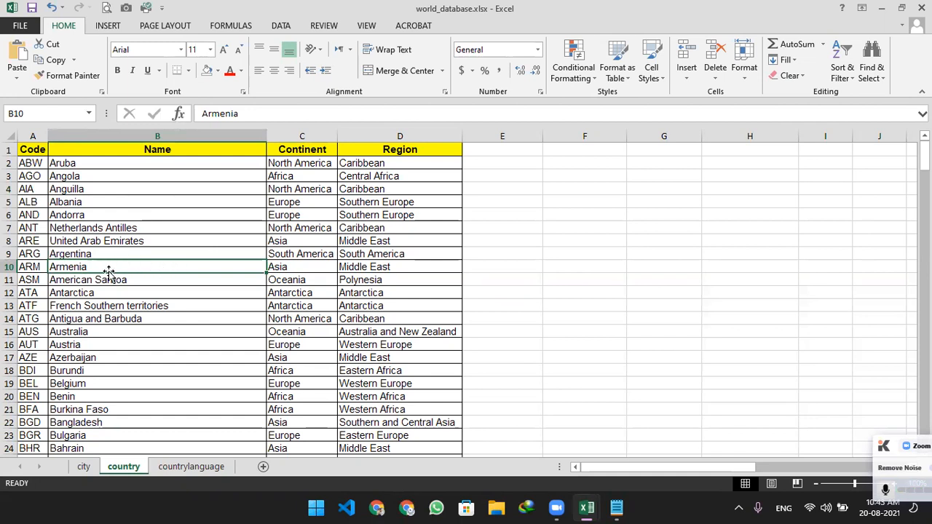
left_click(303, 187)
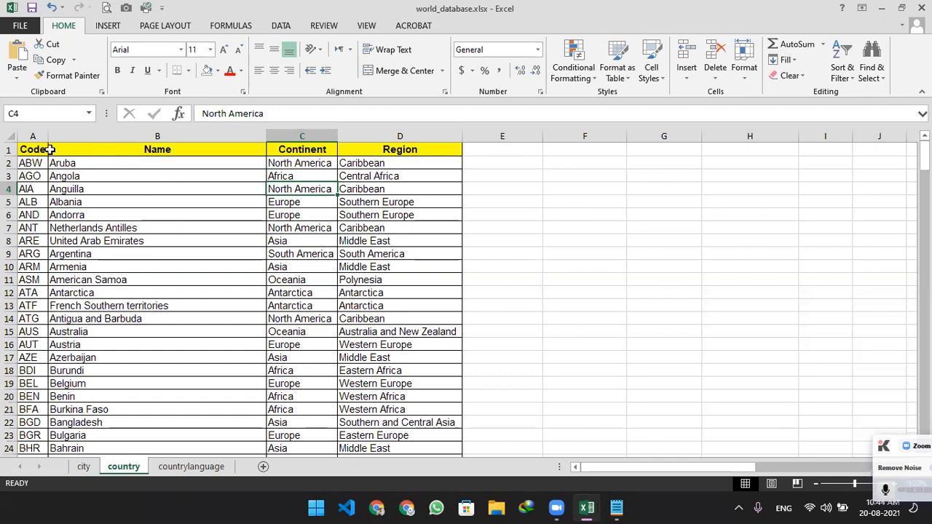
left_click_drag(32, 150, 370, 144)
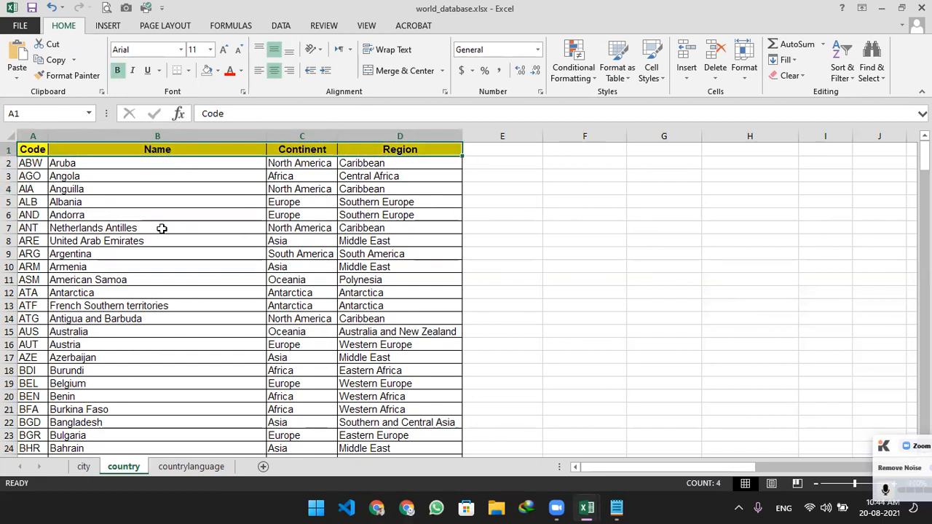
left_click(85, 214)
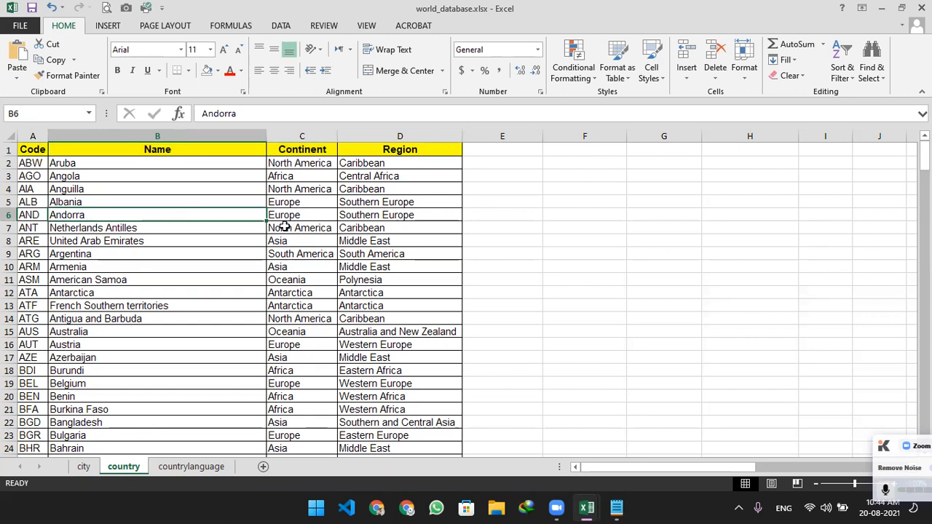
left_click(284, 226)
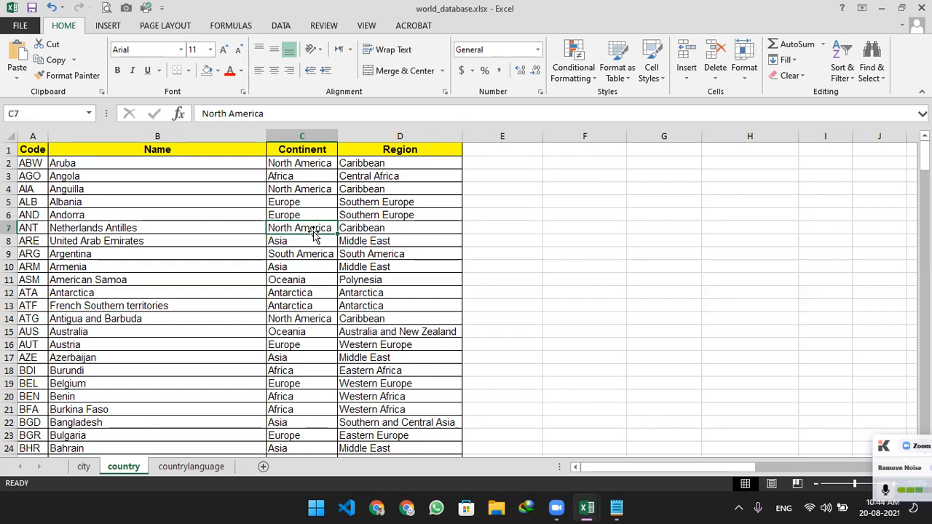
left_click(426, 228)
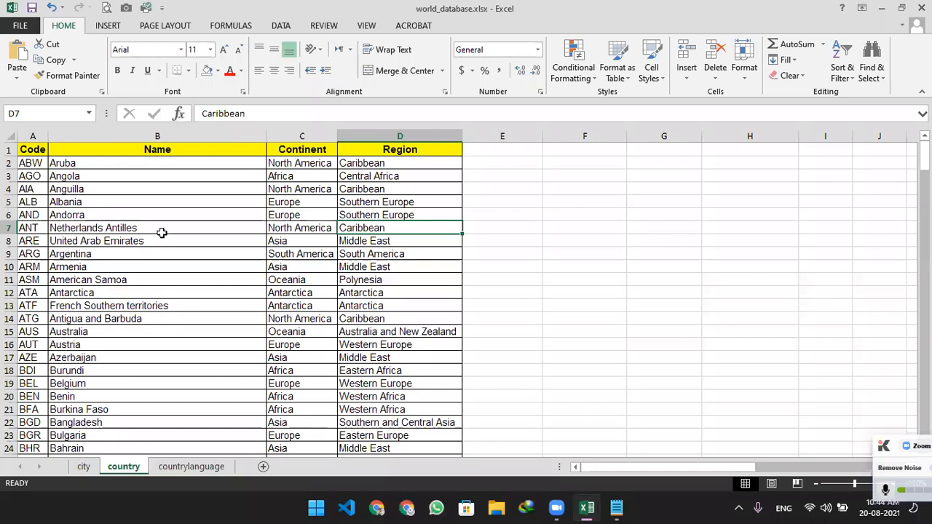
- Compare sample cells in the country sheet's Code, Name, Continent and Region columns with their headings in row 1
left_click(158, 328)
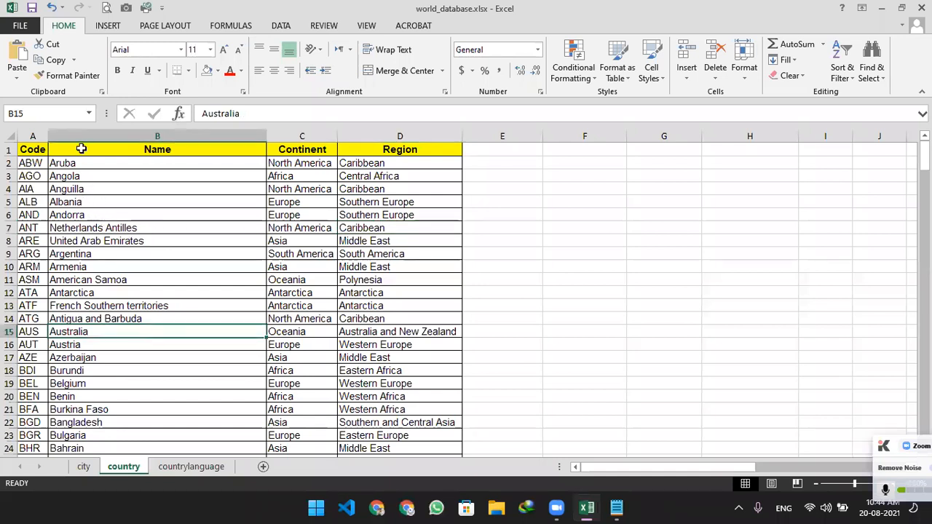
left_click(80, 241)
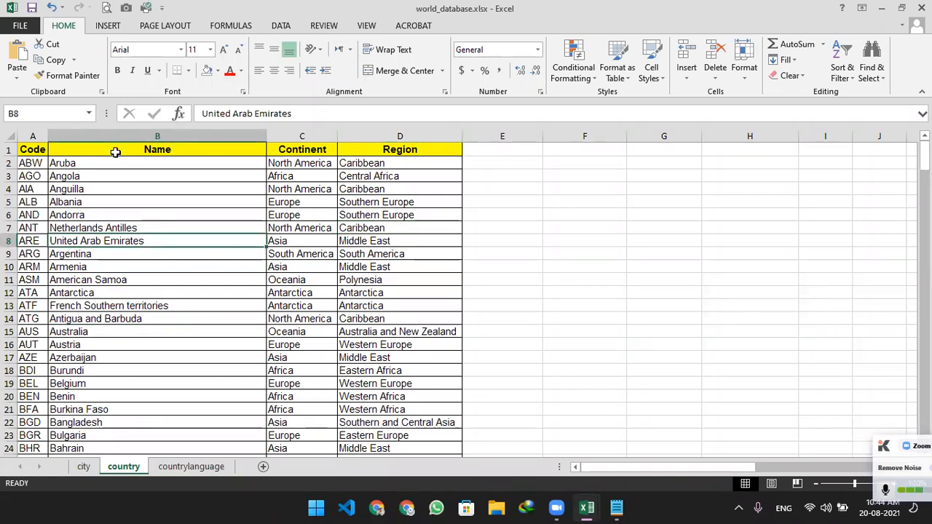
left_click(116, 150)
left_click(308, 228)
left_click(286, 150)
left_click(380, 213)
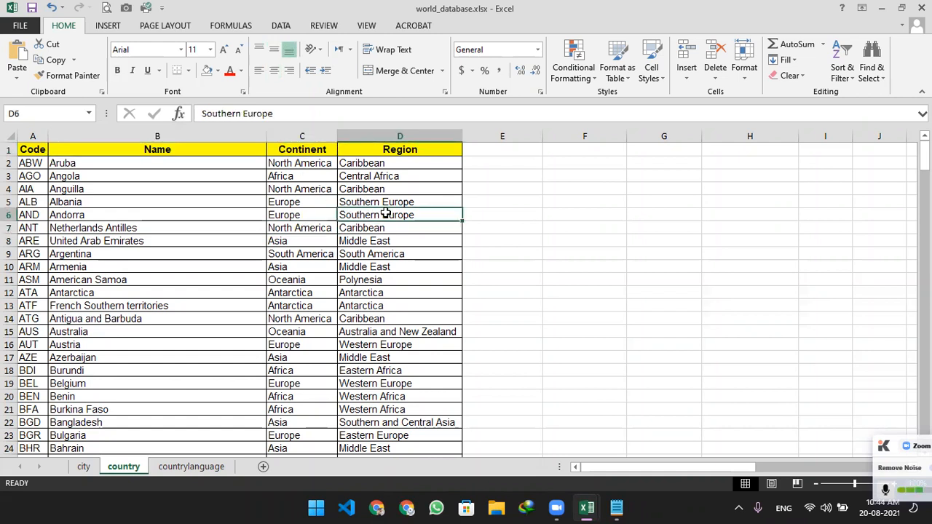
left_click(384, 150)
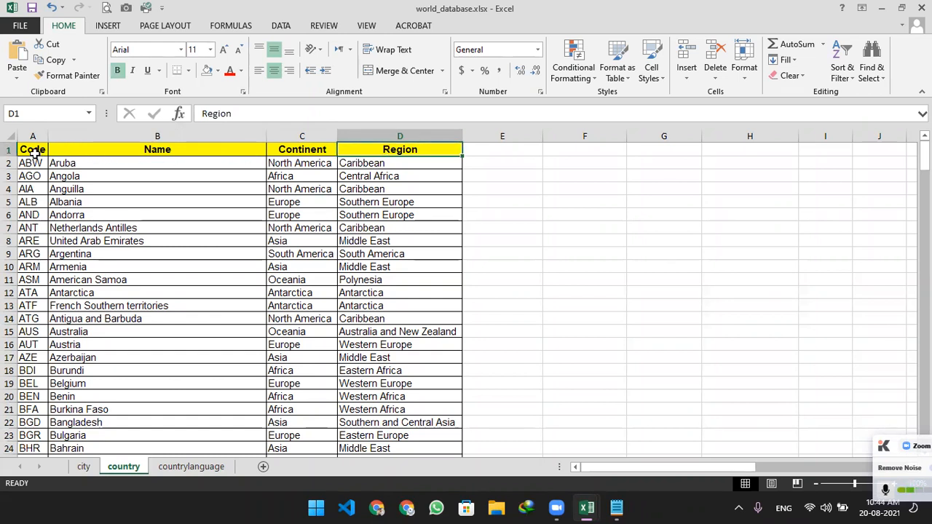
left_click(35, 253)
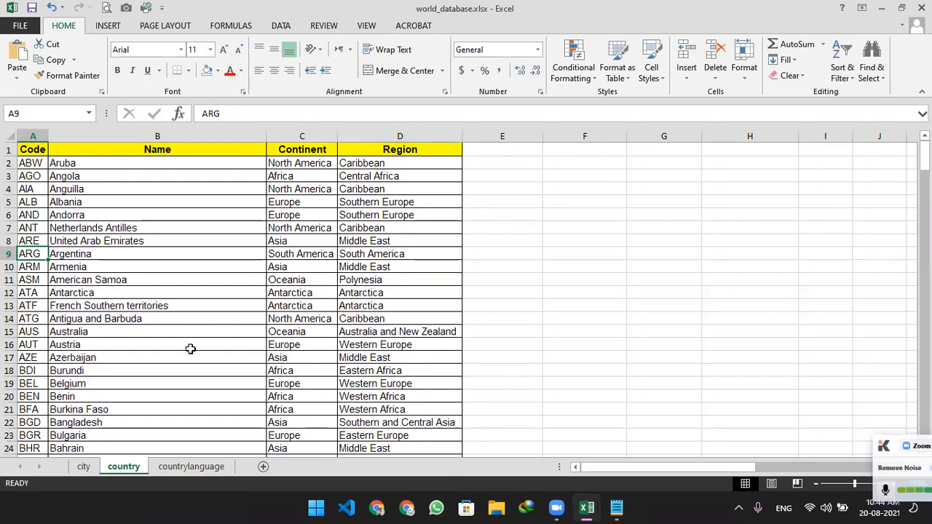
- Open the city sheet, examine the cells of the row 28 record, and check them against the headings in row 1
left_click(83, 466)
scroll(215, 411, "down", 8)
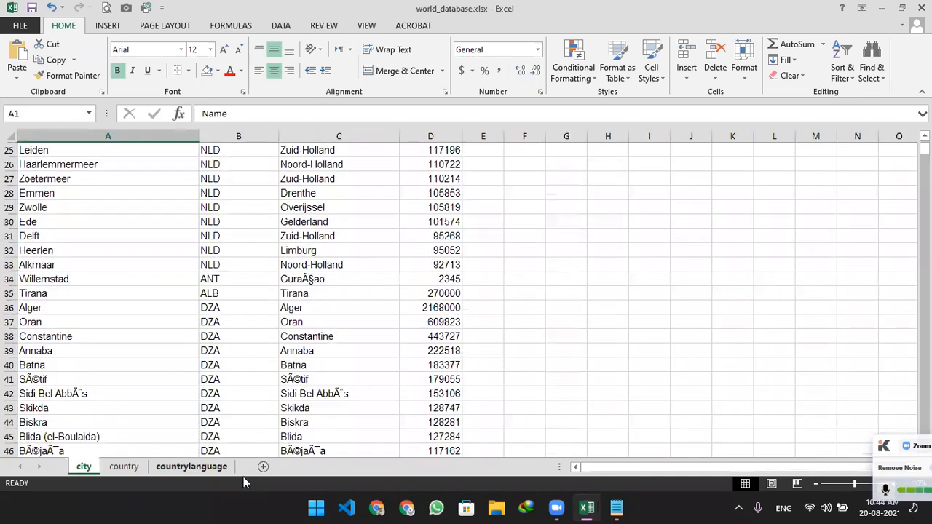
left_click(341, 195)
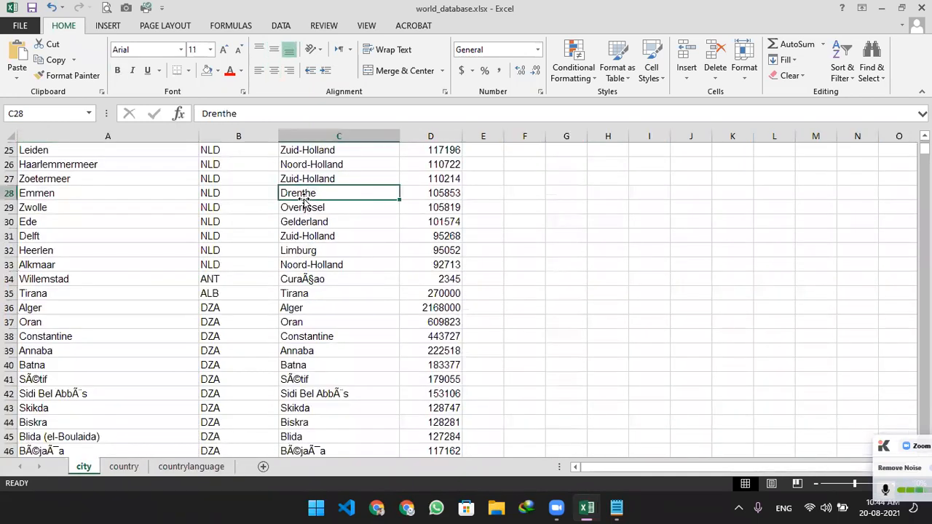
left_click(58, 191)
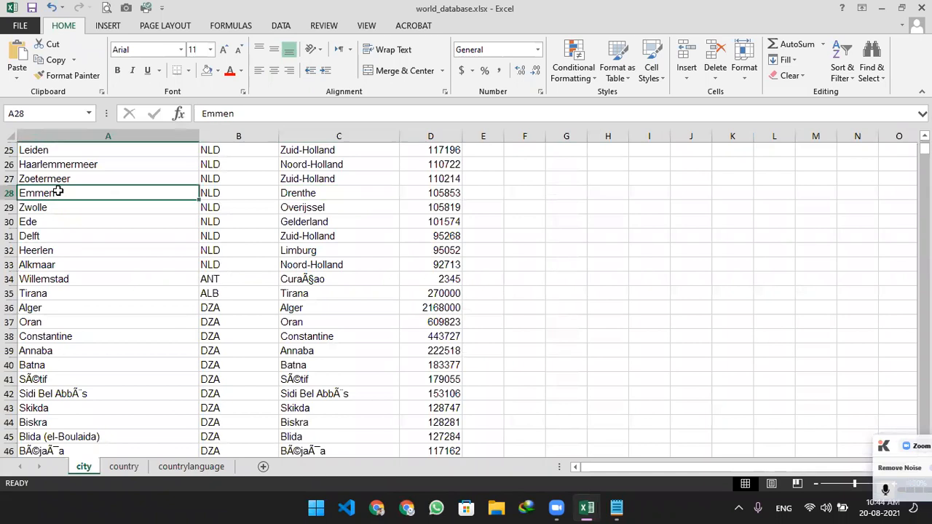
left_click(447, 195)
left_click(219, 197)
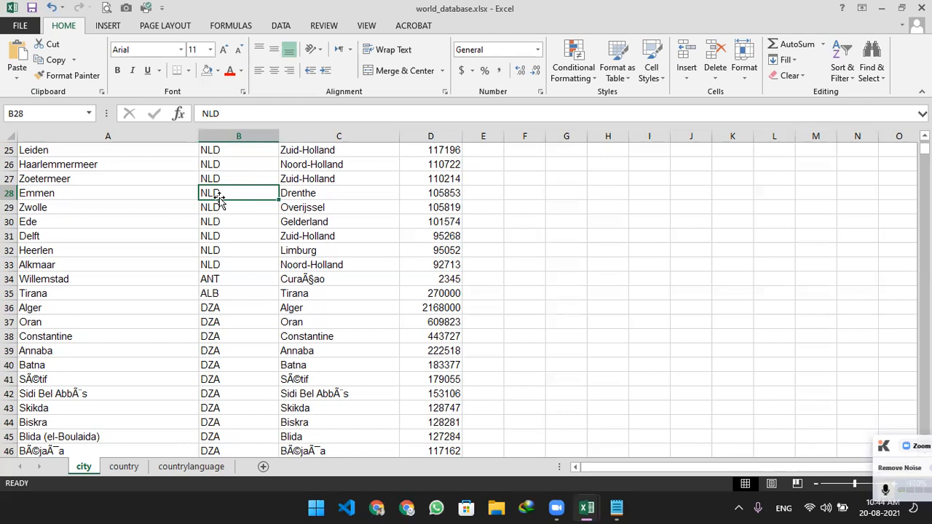
scroll(291, 220, "up", 8)
left_click_drag(431, 151, 83, 147)
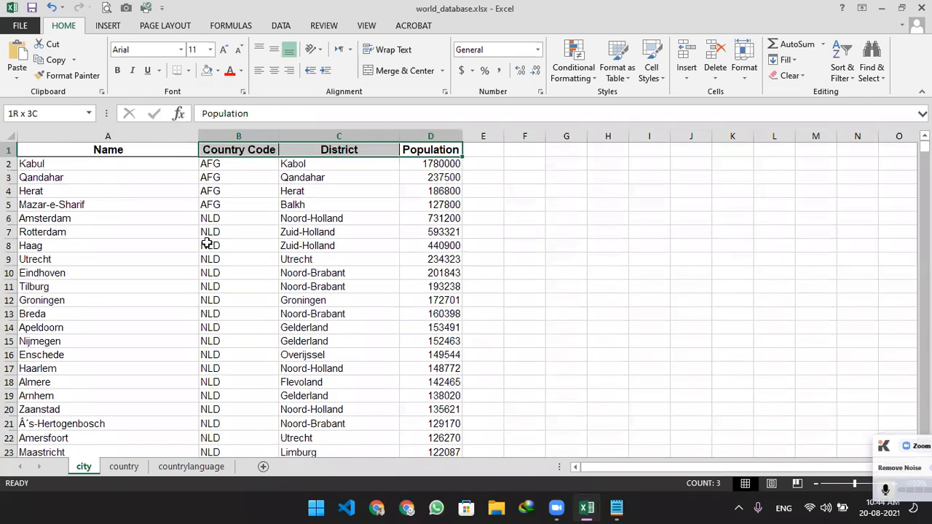
- Inspect the city records down to the population in D35 and return to select the headings A1 to D1
scroll(437, 233, "down", 10)
left_click(450, 212)
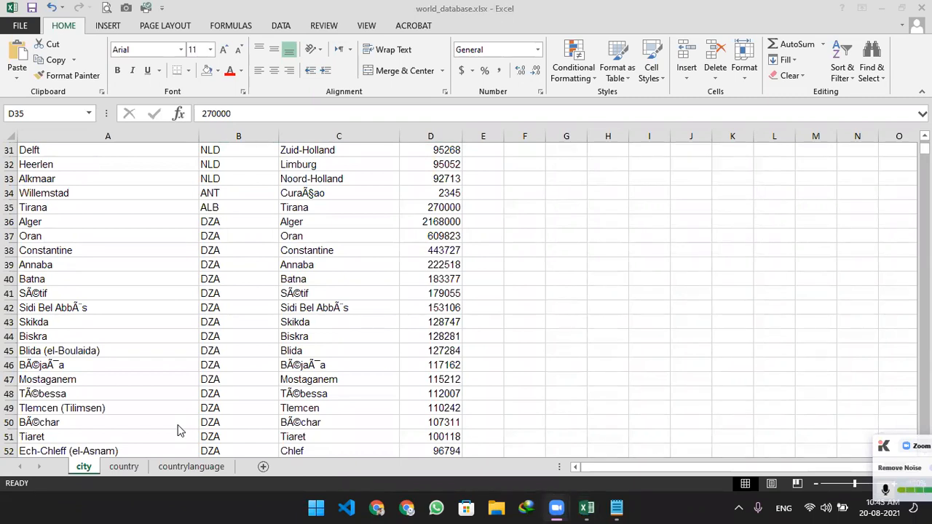
scroll(182, 383, "up", 10)
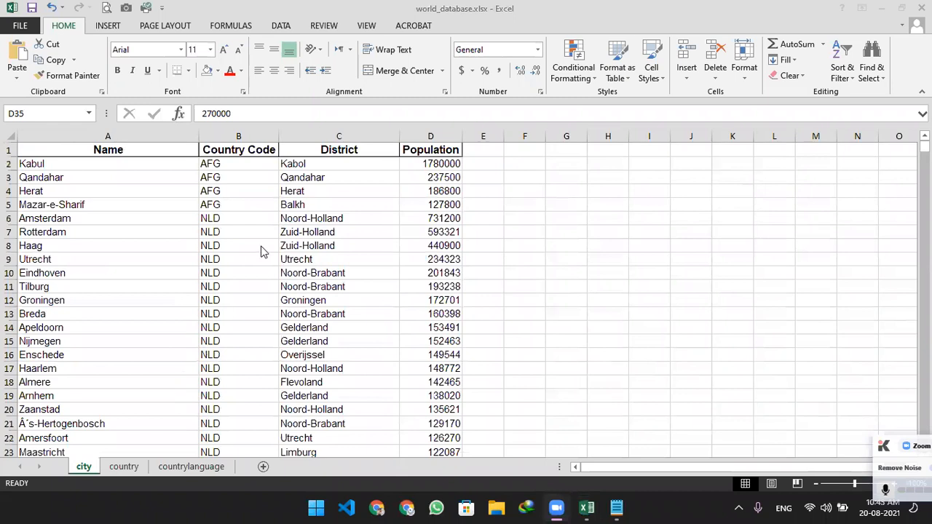
left_click_drag(437, 149, 108, 149)
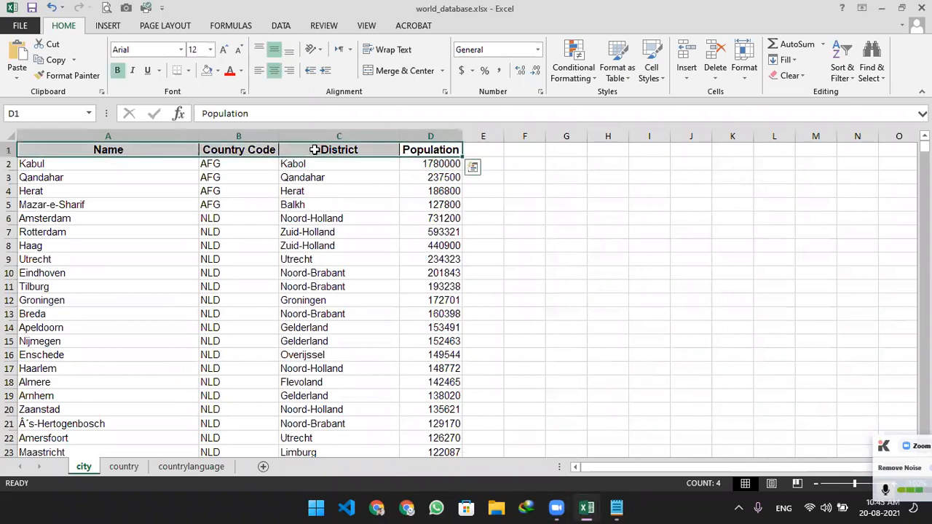
- Select the city record A25 to D25 and compare its values with the column headings in row 1
left_click(313, 302)
scroll(313, 303, "down", 6)
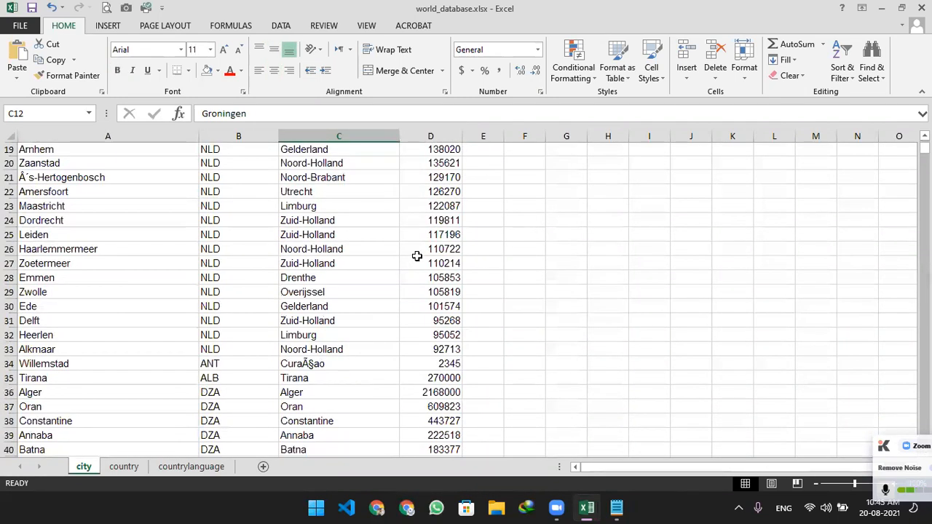
left_click(451, 234)
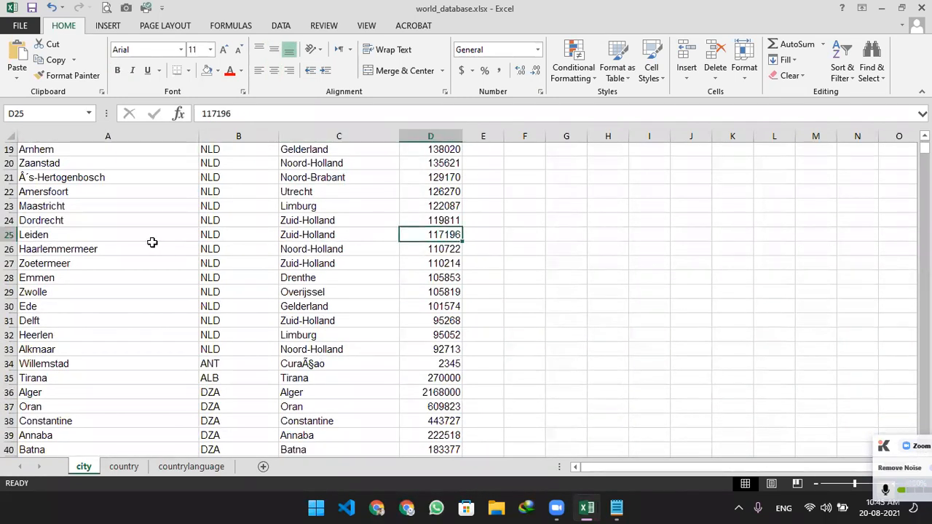
left_click(83, 235, "shift")
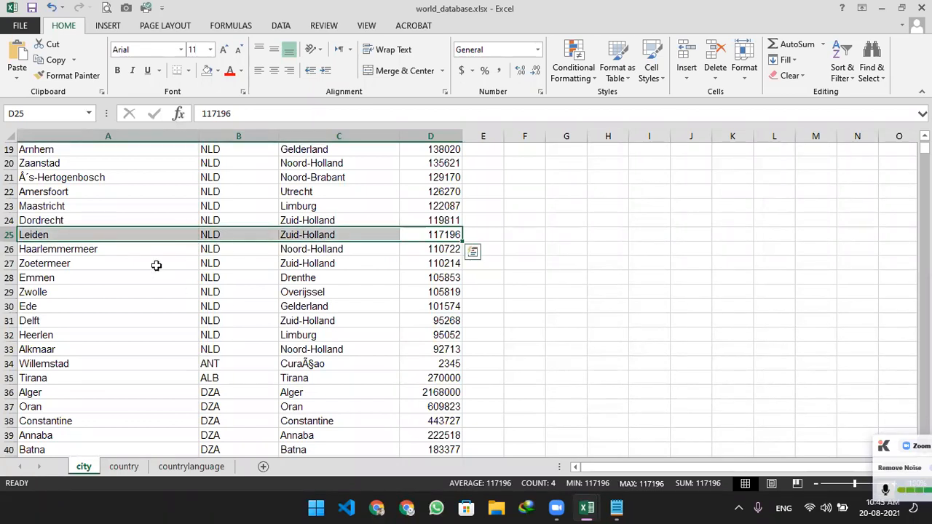
scroll(156, 266, "up", 6)
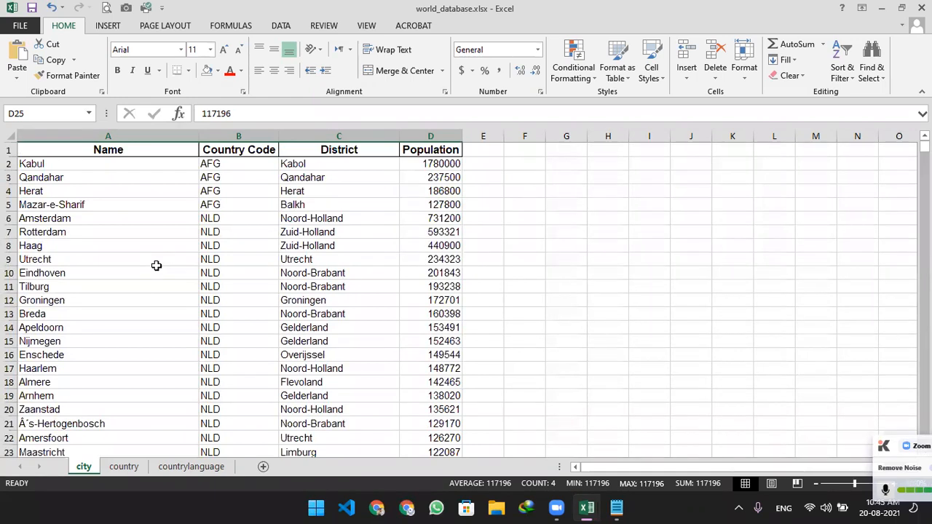
scroll(156, 266, "down", 8)
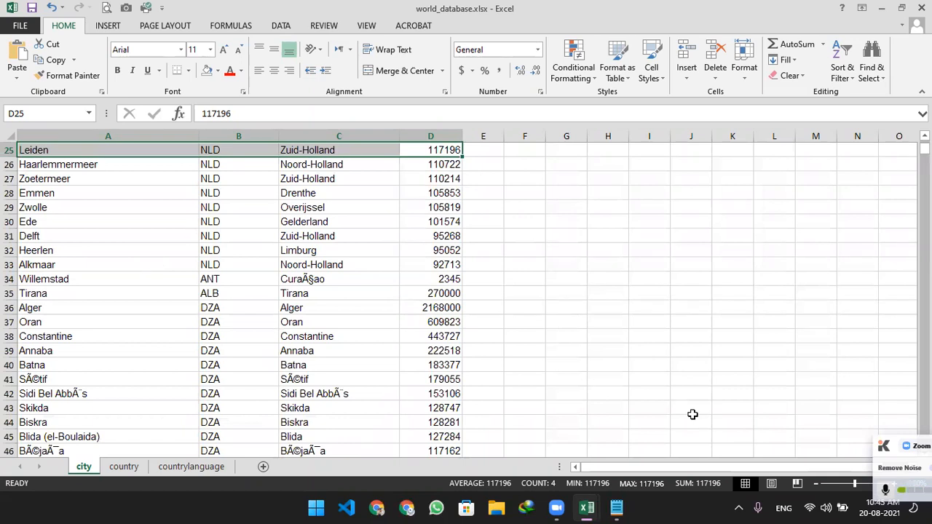
key("alt+Tab")
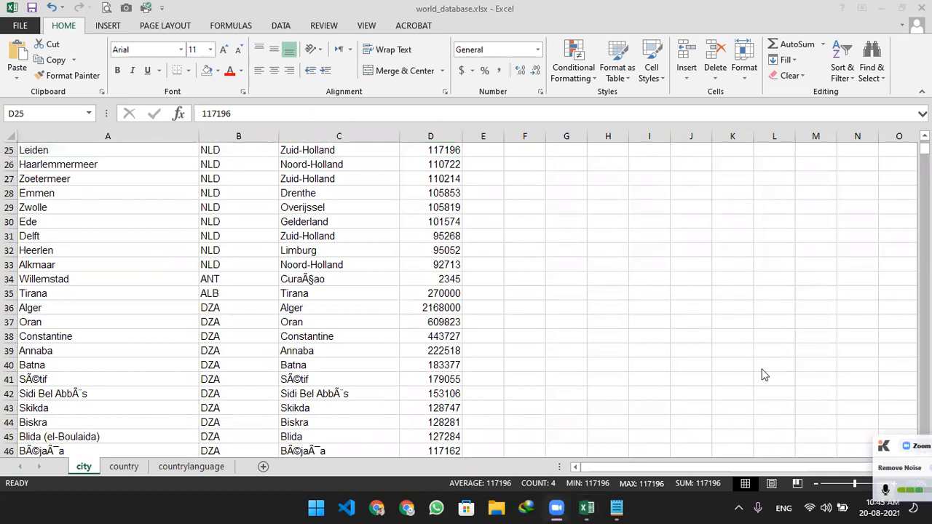
scroll(190, 256, "up", 8)
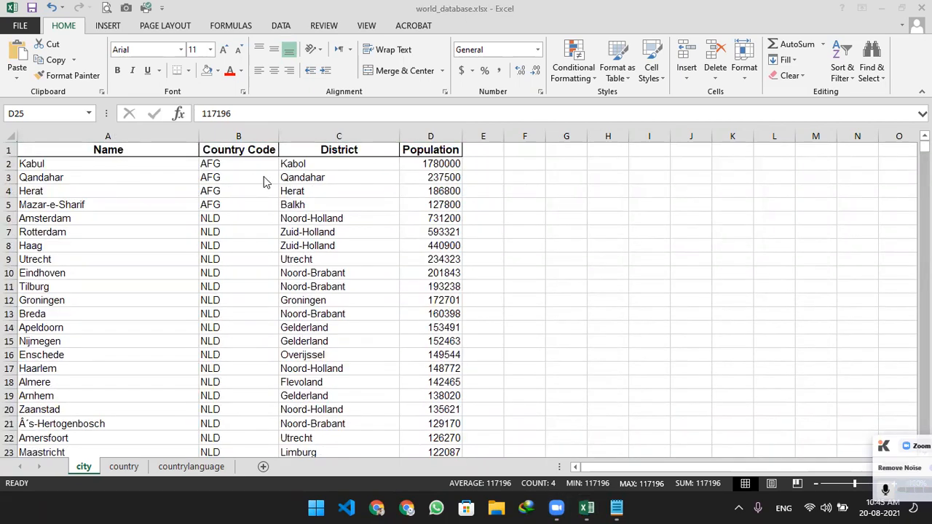
- Switch to Notepad and add the line "Freeze Top Row" directly below "Freeze Panes"
left_click(615, 508)
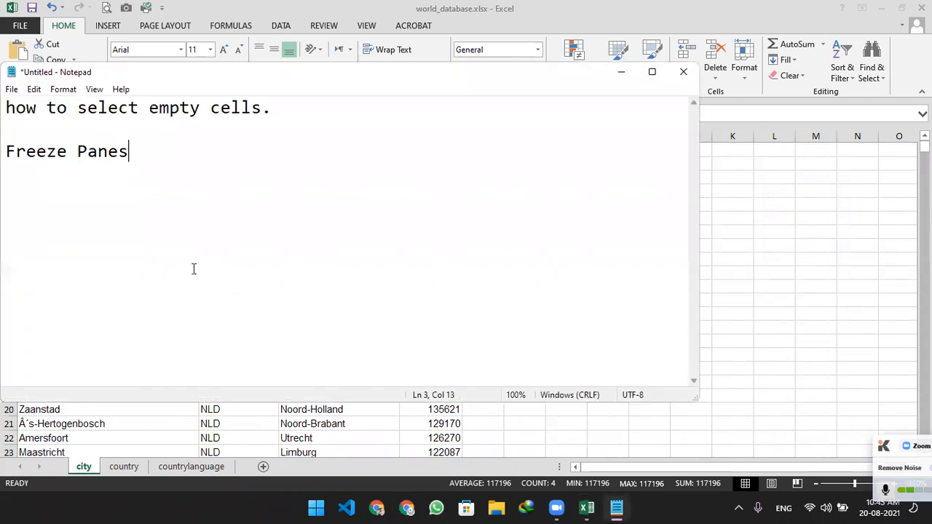
left_click_drag(129, 153, 5, 153)
left_click(153, 154)
key("Return")
type("Freeze To")
type("p Row")
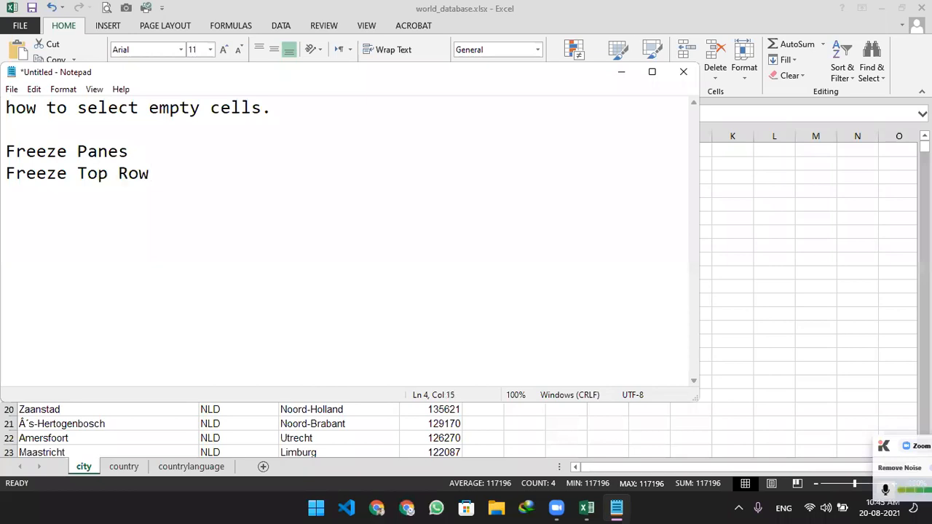
- Switch back to Excel, select the entire header row 1 of the city sheet, and apply Freeze Top Row
left_click(334, 6)
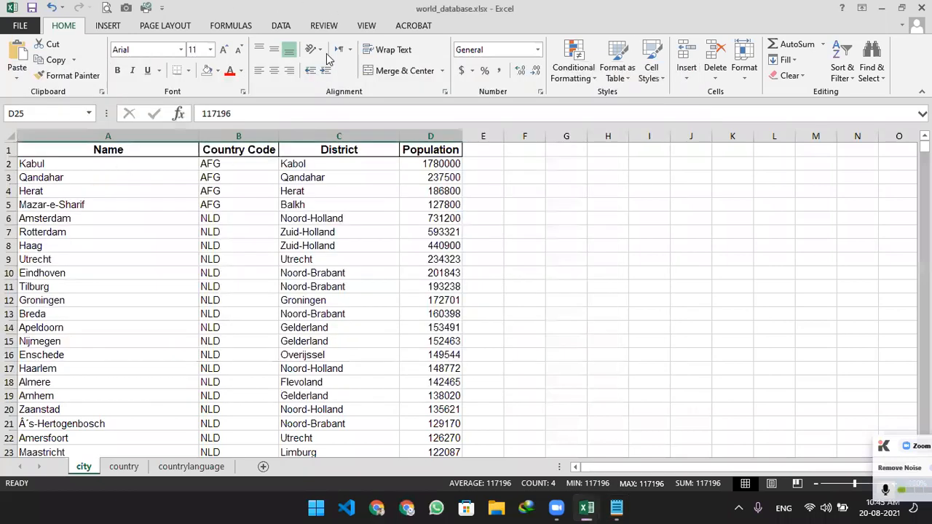
double_click(579, 10)
left_click(10, 152)
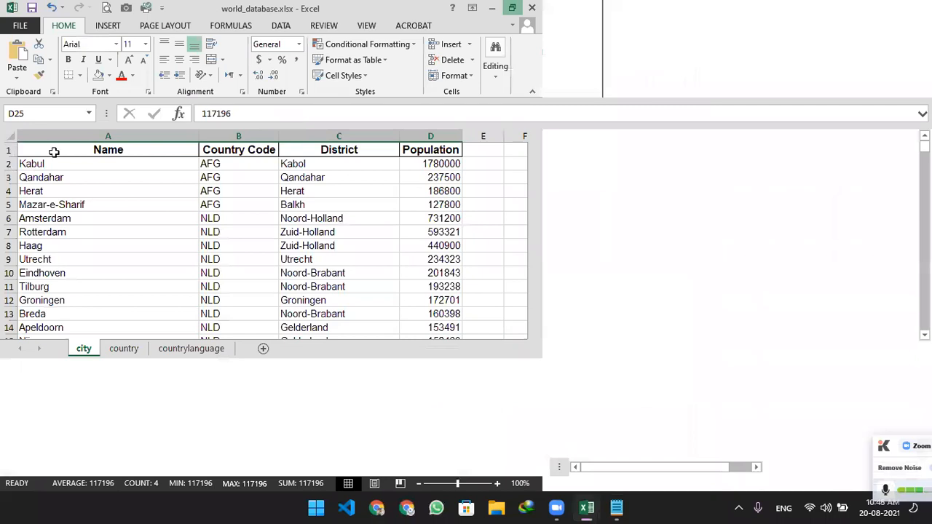
scroll(114, 238, "down", 2)
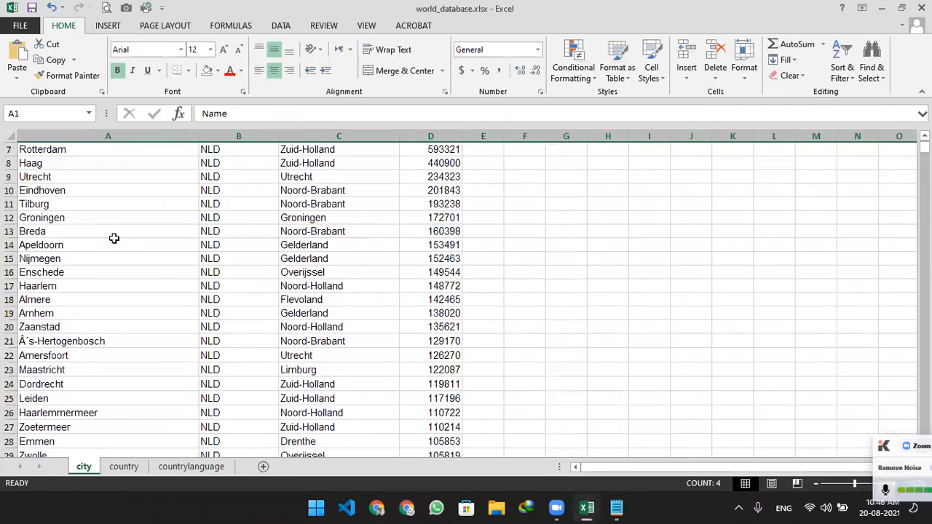
scroll(11, 150, "up", 2)
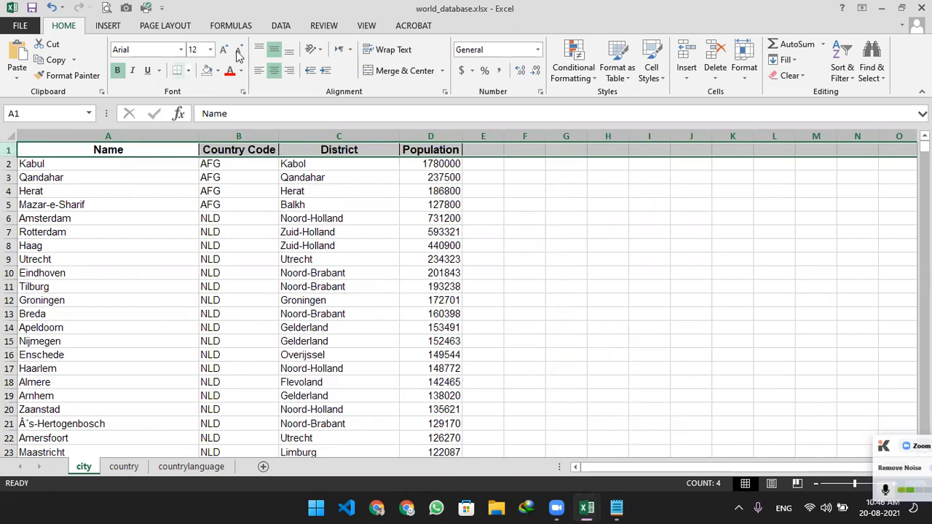
left_click(365, 27)
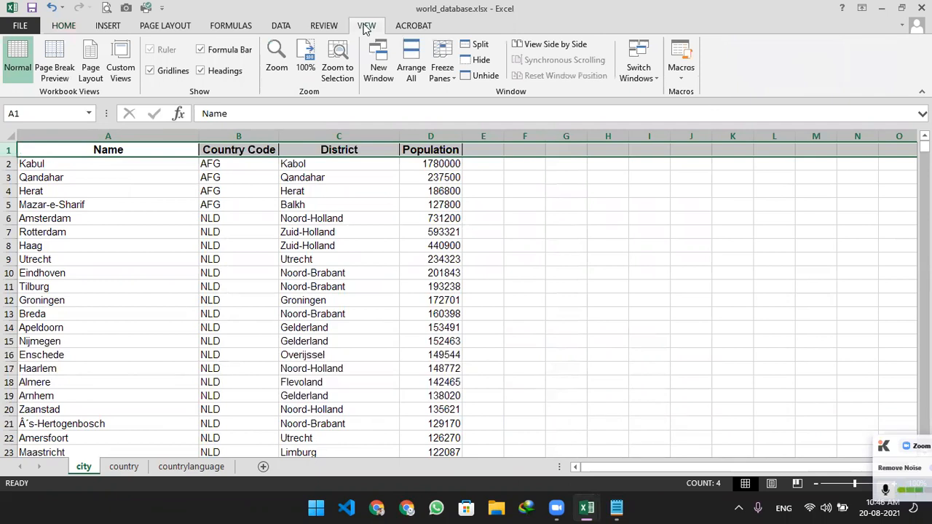
left_click(19, 160)
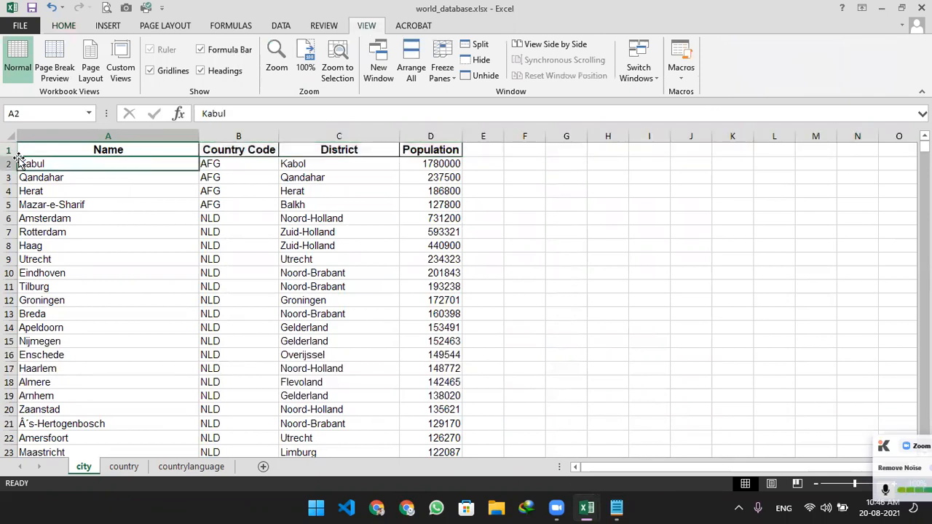
left_click(9, 150)
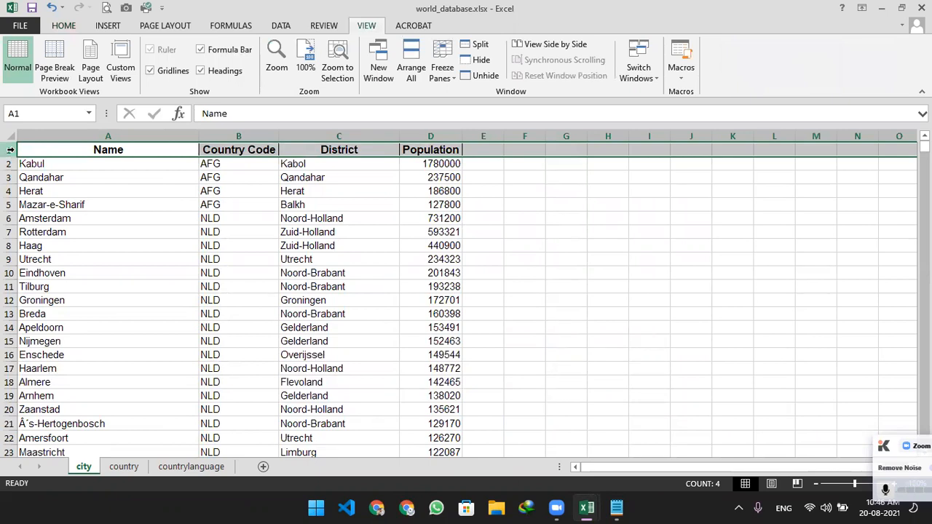
left_click(450, 73)
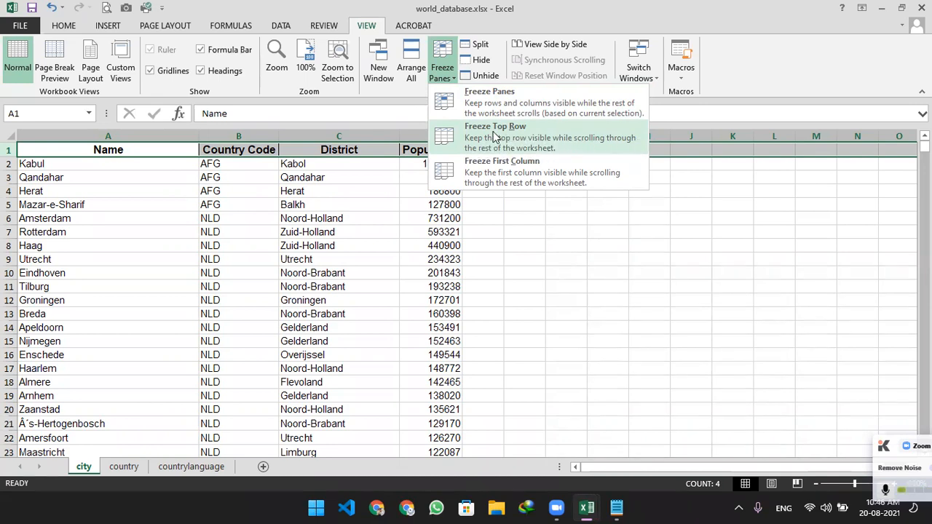
left_click(495, 137)
- Check the frozen header row against the city records down to about row 196
scroll(198, 197, "down", 4)
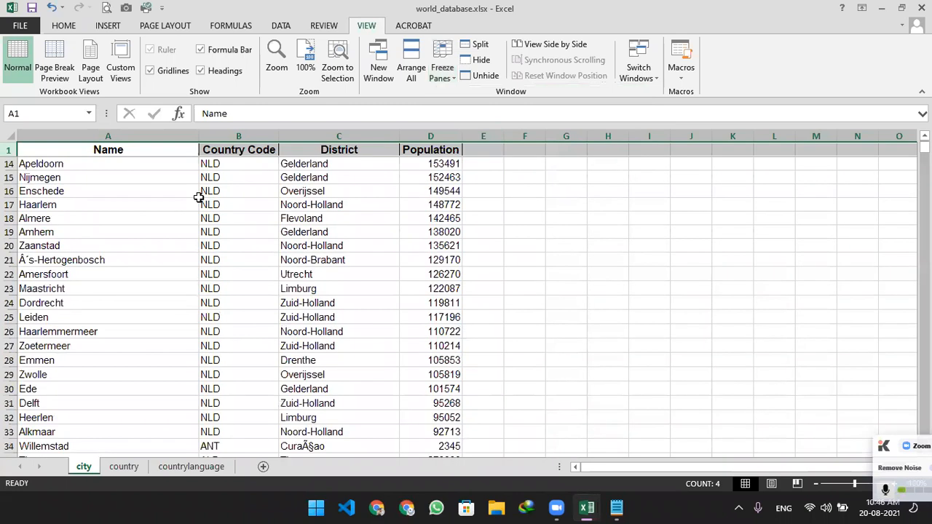
scroll(198, 196, "down", 6)
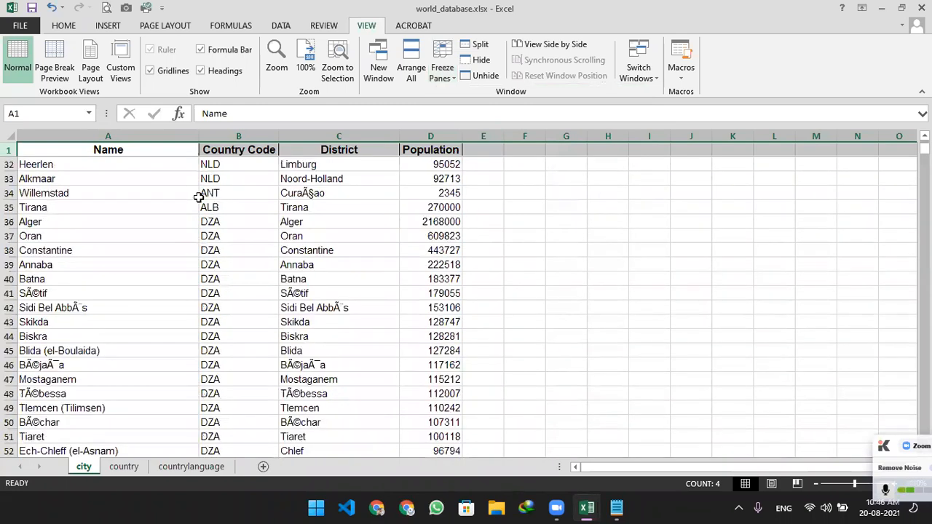
scroll(198, 196, "down", 6)
scroll(199, 197, "up", 16)
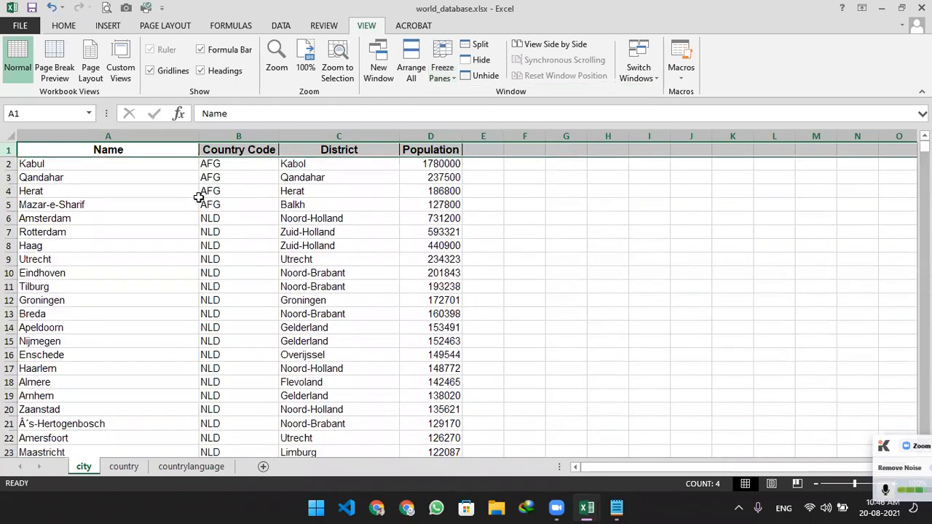
scroll(198, 196, "down", 8)
scroll(198, 197, "down", 20)
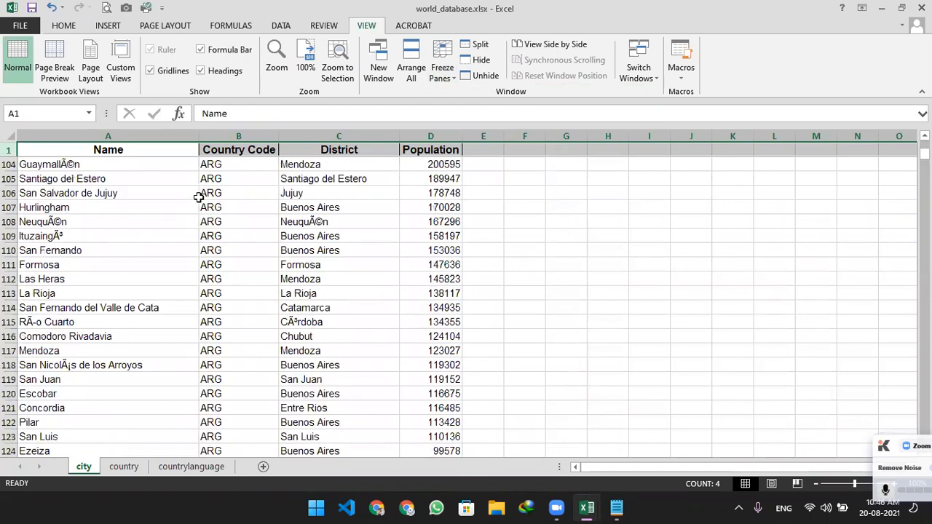
scroll(198, 197, "down", 20)
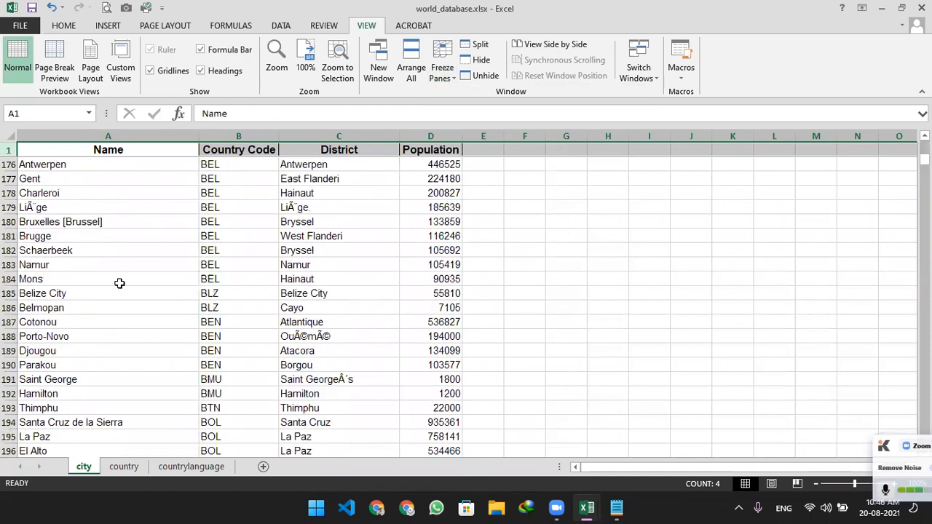
- Compare the values of city record 179, cells A179 to D179, with the frozen column headings
scroll(119, 283, "down", 20)
scroll(425, 205, "up", 20)
left_click(425, 207)
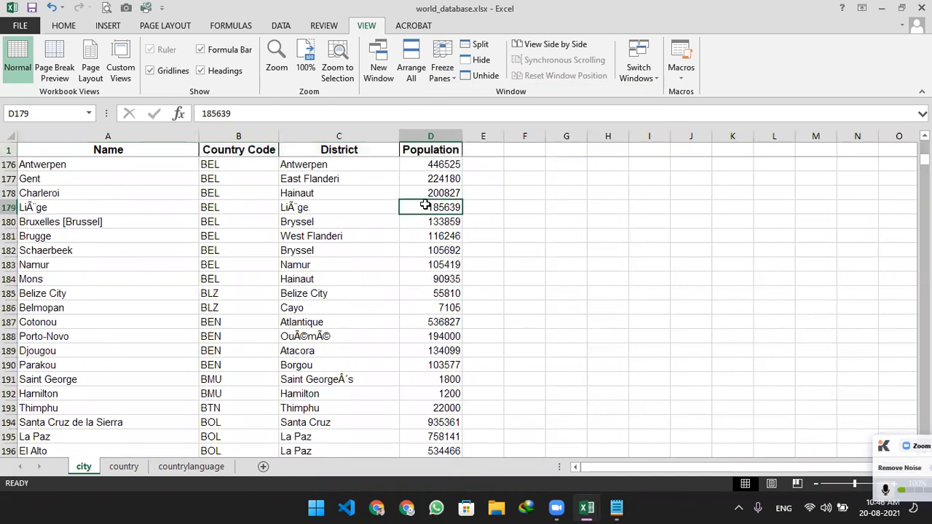
left_click(327, 207)
left_click(124, 207)
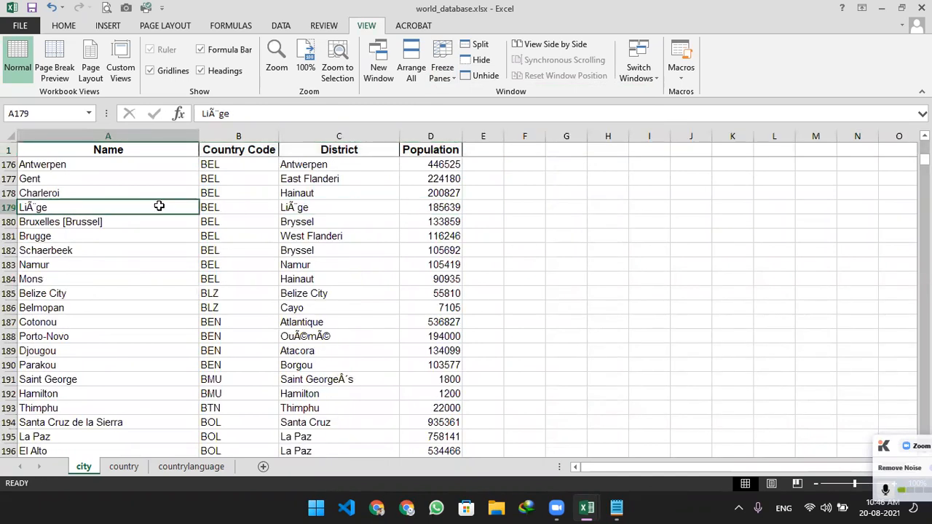
left_click(227, 206)
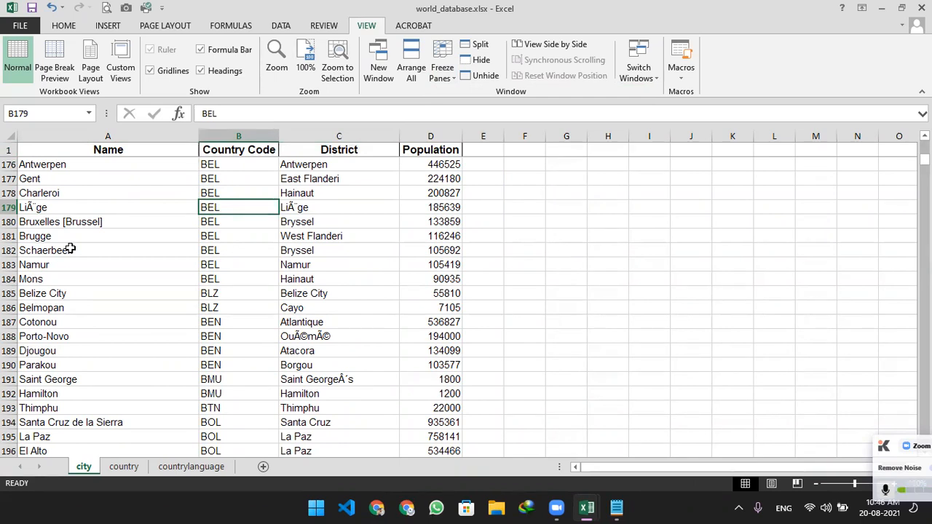
- Check the frozen header row against the city records between row 2 and about row 226, ending with row 1 selected
scroll(70, 249, "up", 18)
scroll(70, 249, "up", 20)
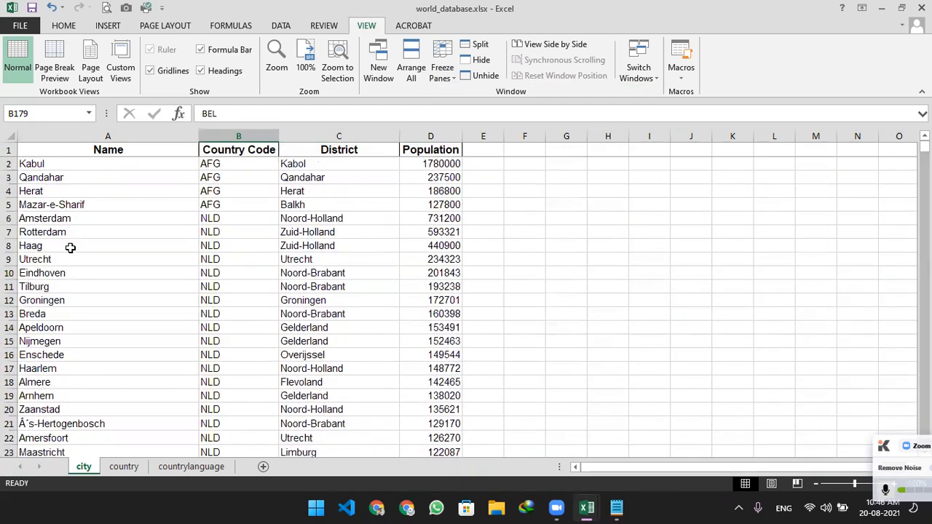
scroll(70, 248, "down", 20)
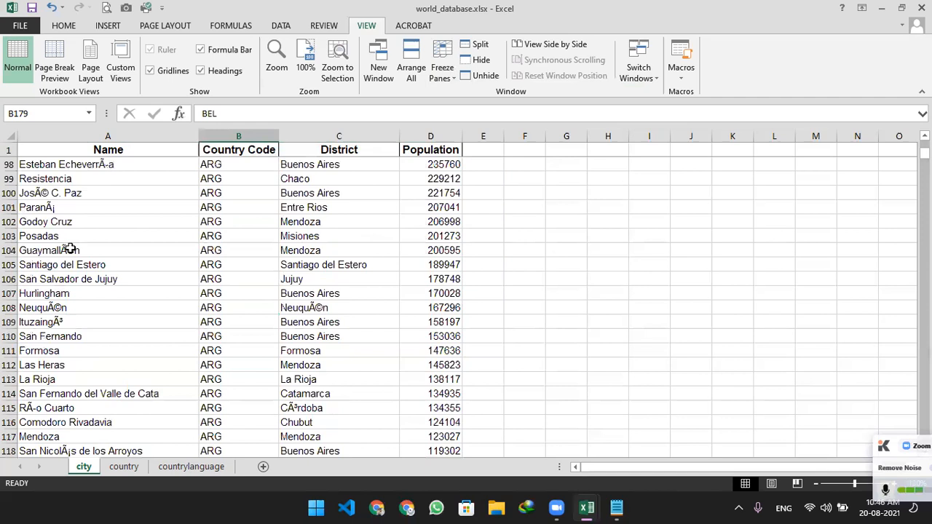
scroll(80, 249, "down", 20)
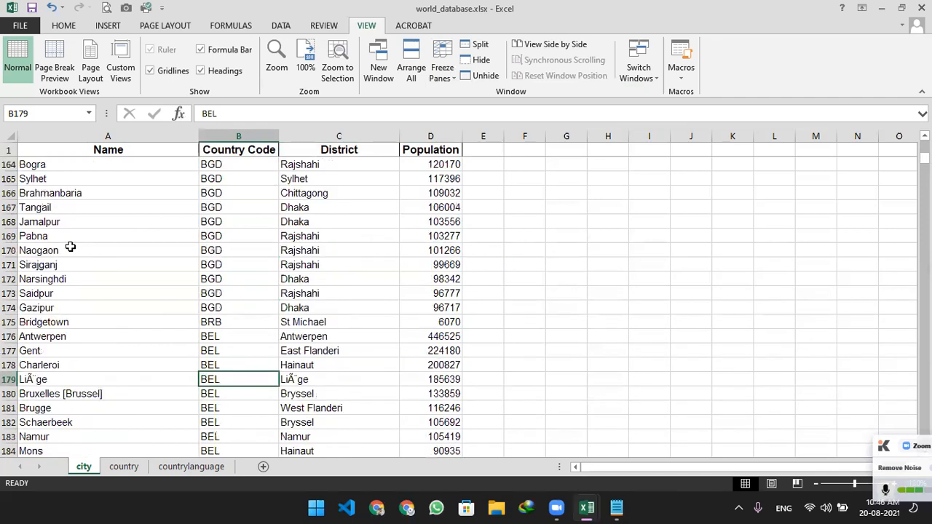
scroll(69, 248, "down", 14)
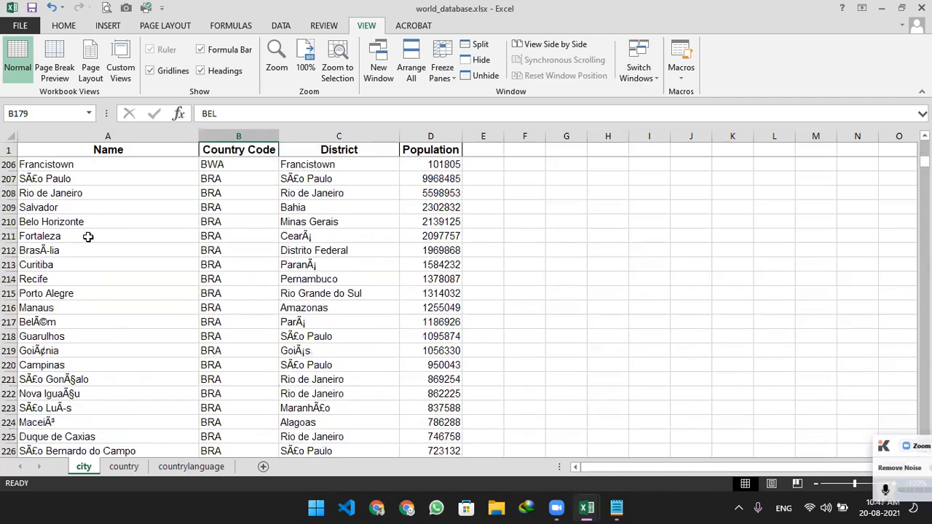
scroll(88, 237, "up", 12)
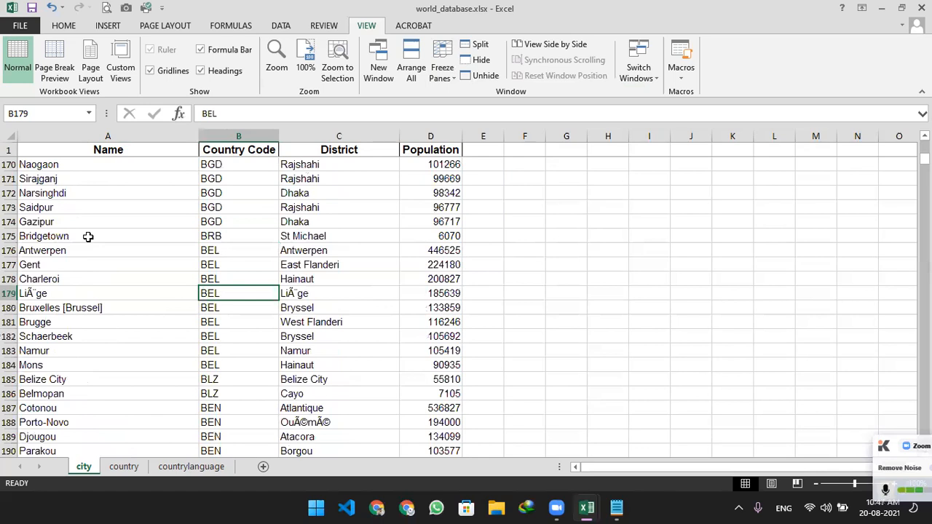
scroll(88, 237, "up", 20)
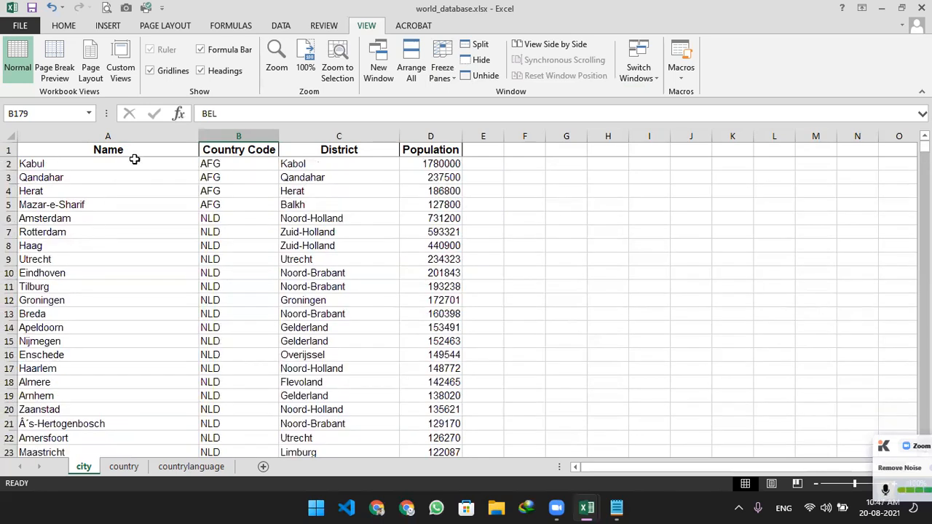
left_click(10, 149)
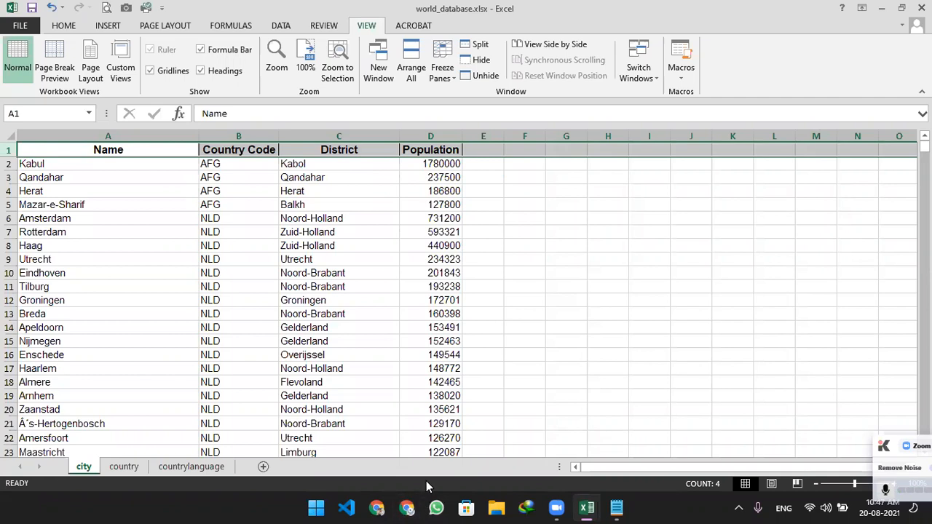
- View the countrylanguage and country sheets, and return to the Name column of the city sheet
left_click(191, 467)
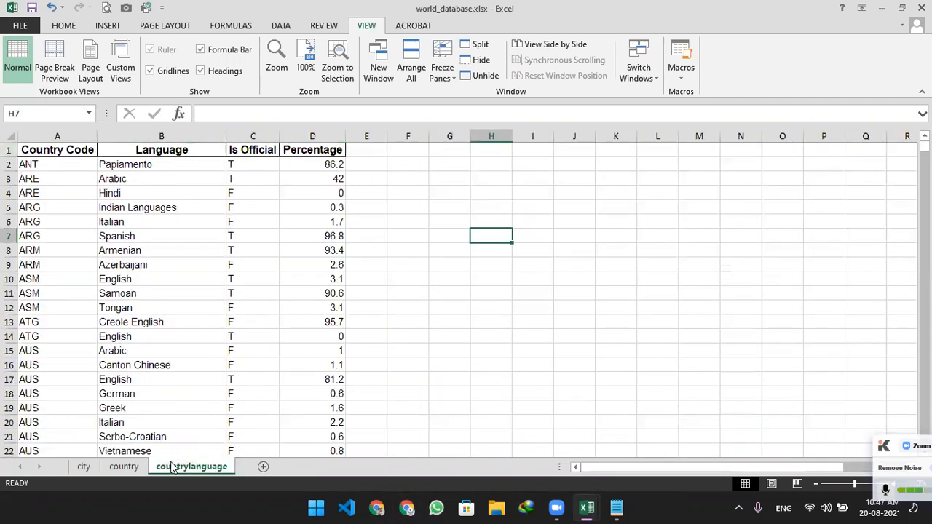
left_click(123, 467)
left_click(84, 467)
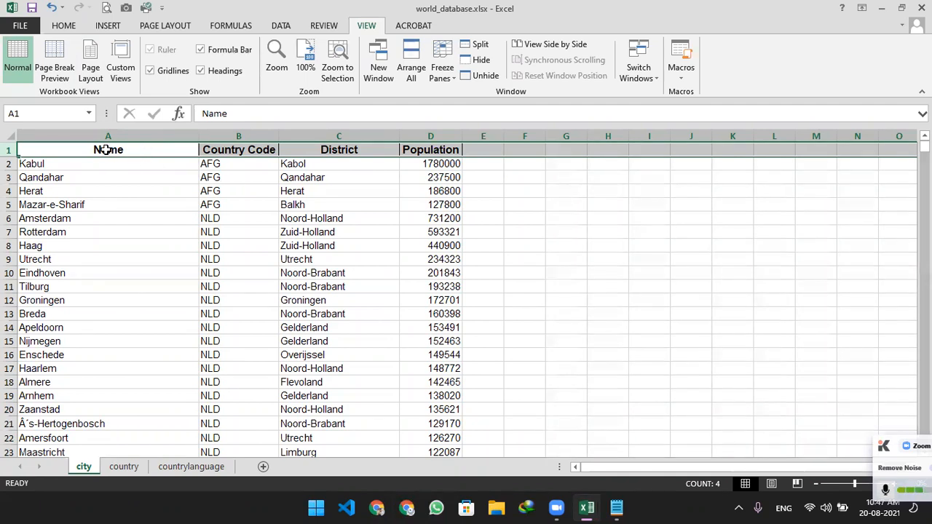
left_click(72, 203)
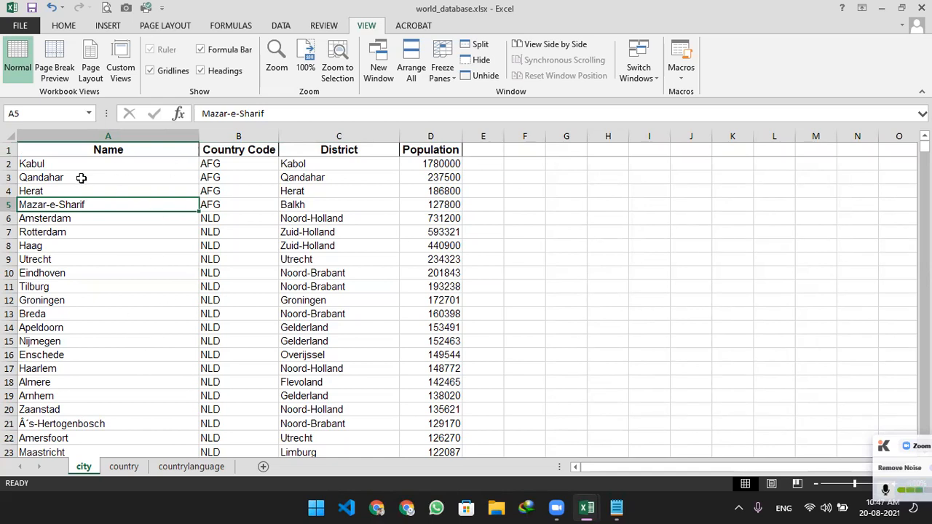
- Add the headings "Language", "Weather" and "Independence Year" in cells E1 to G1 of the city sheet
left_click(487, 151)
type("Language")
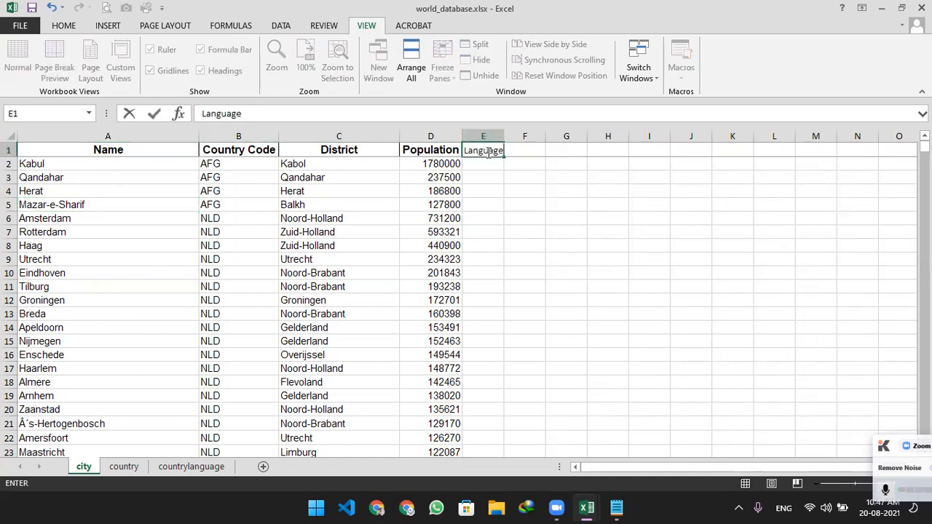
key("Tab")
type("Weather")
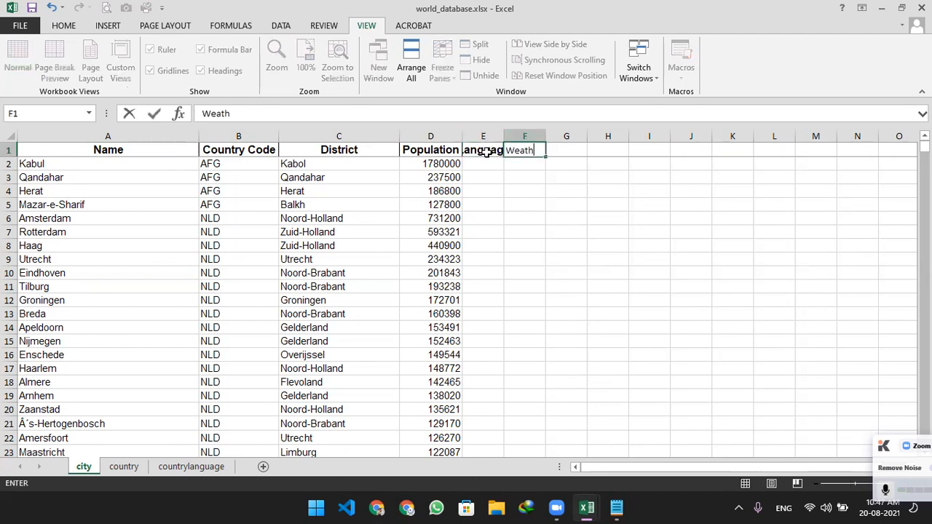
key("Tab")
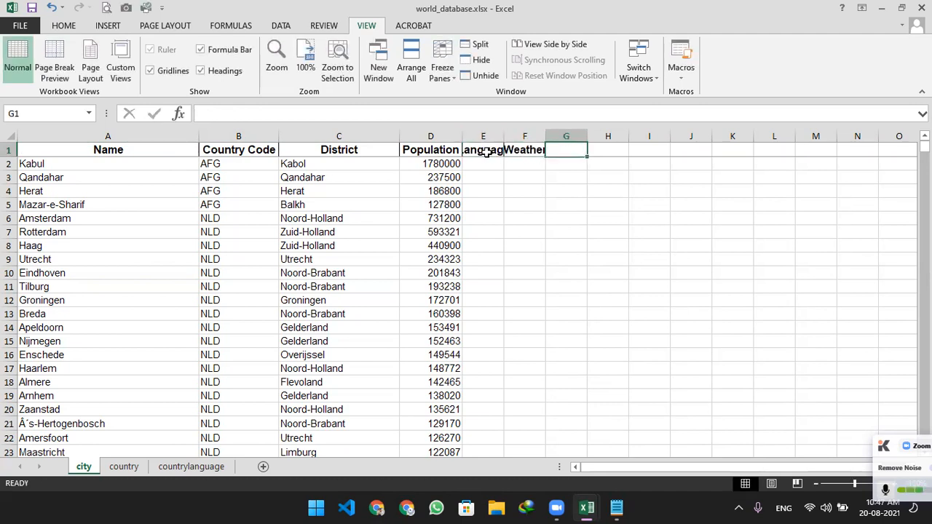
type("Inde")
type("pendence Year")
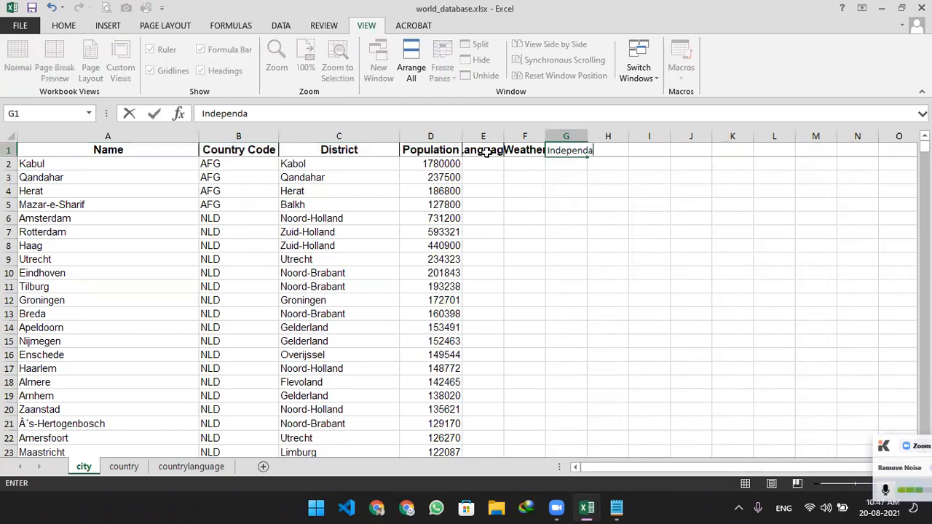
key("Tab")
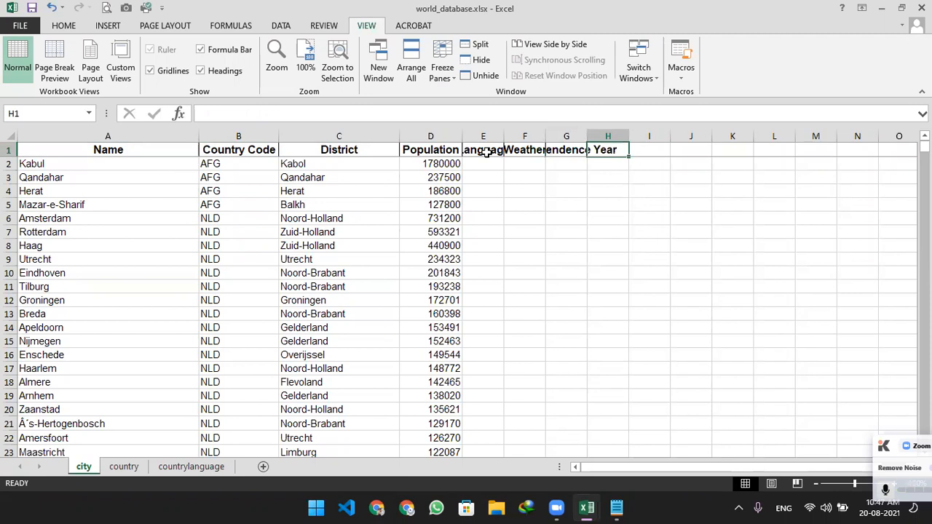
- Add the headings "President", "Government", "Youth Ratio" and "GDP" in cells H1 to K1
type("President")
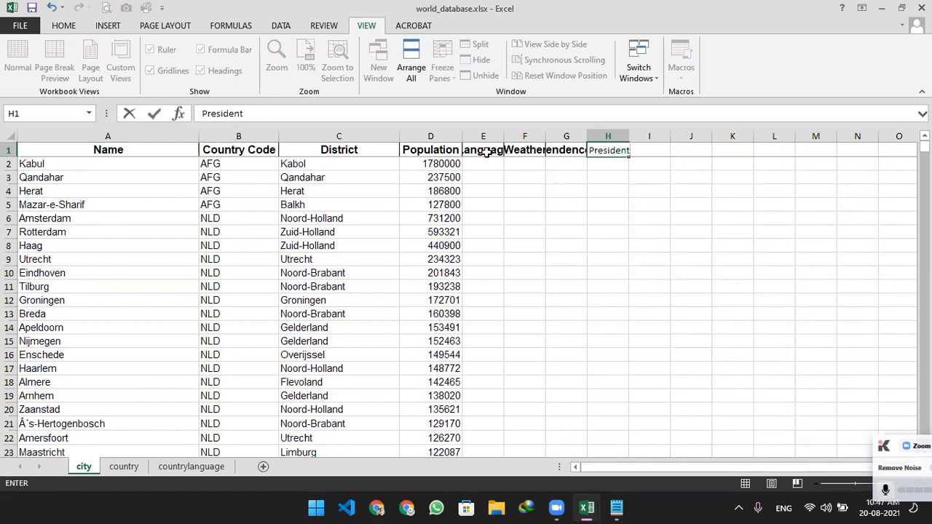
key("Tab")
type("Governmen")
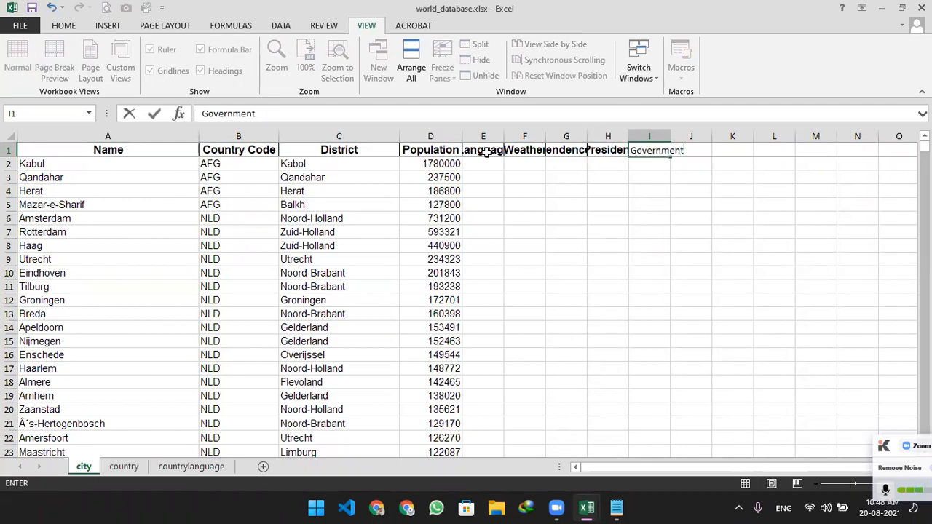
key("Tab")
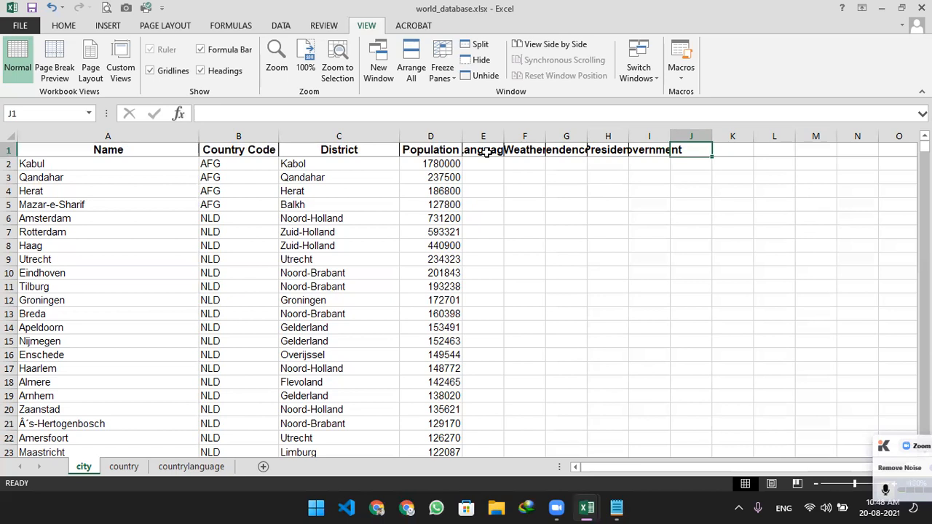
type("Yo")
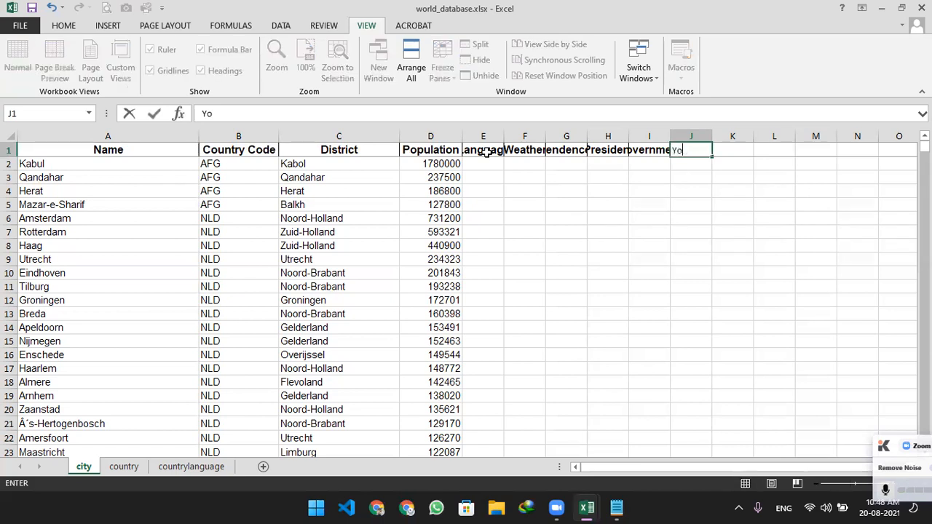
type("uth Ratio")
key("Tab")
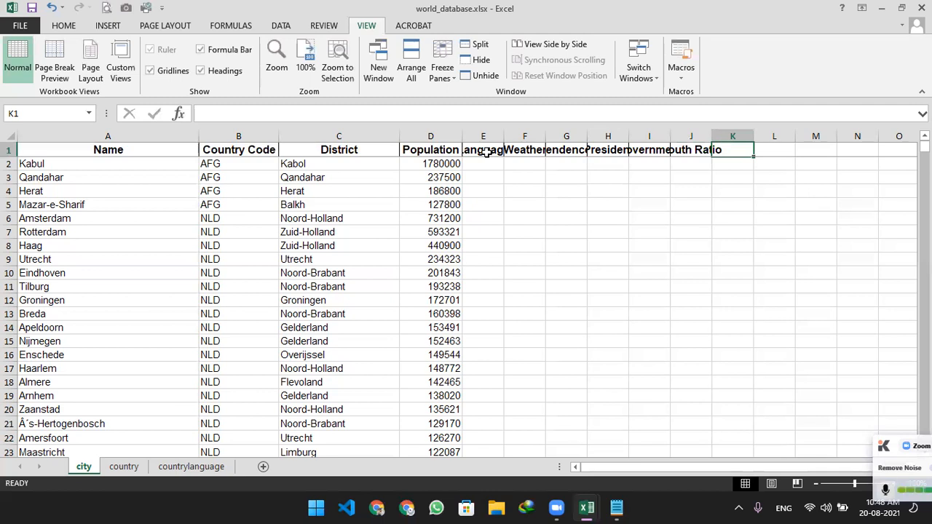
type("GDP")
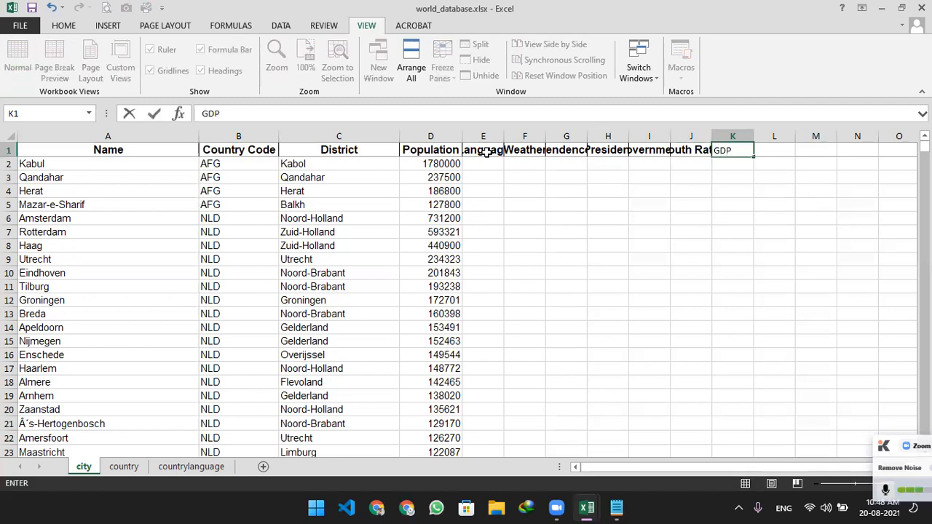
key("Tab")
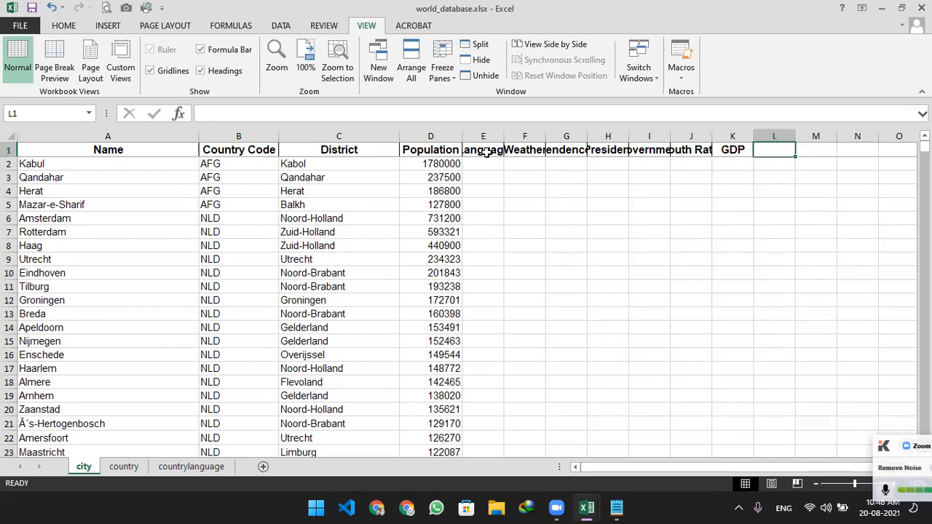
- Select the whole city sheet and autofit all column widths to their contents
left_click(7, 136)
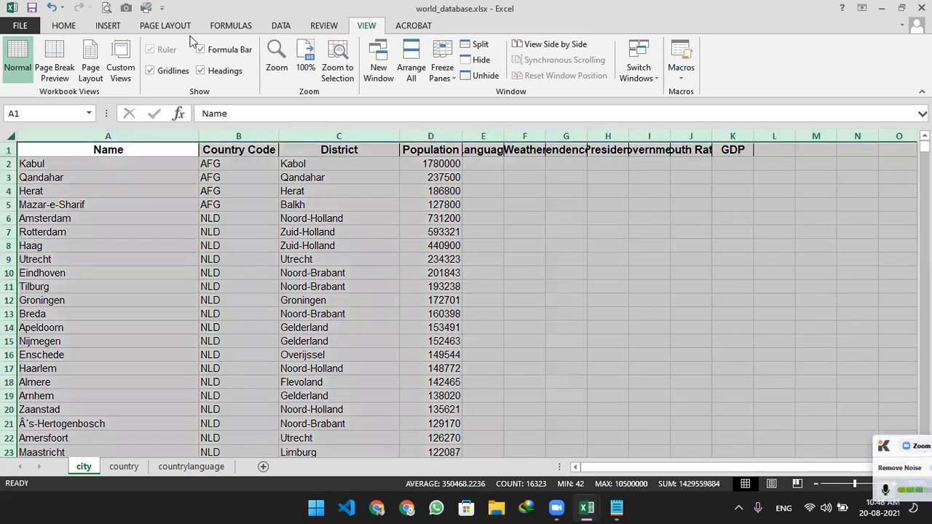
key("alt+h")
key("o")
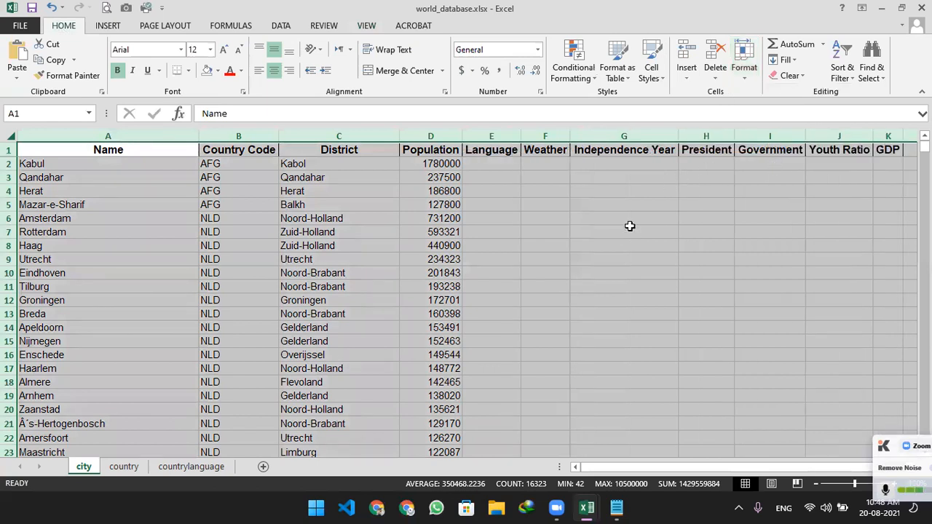
left_click(628, 237)
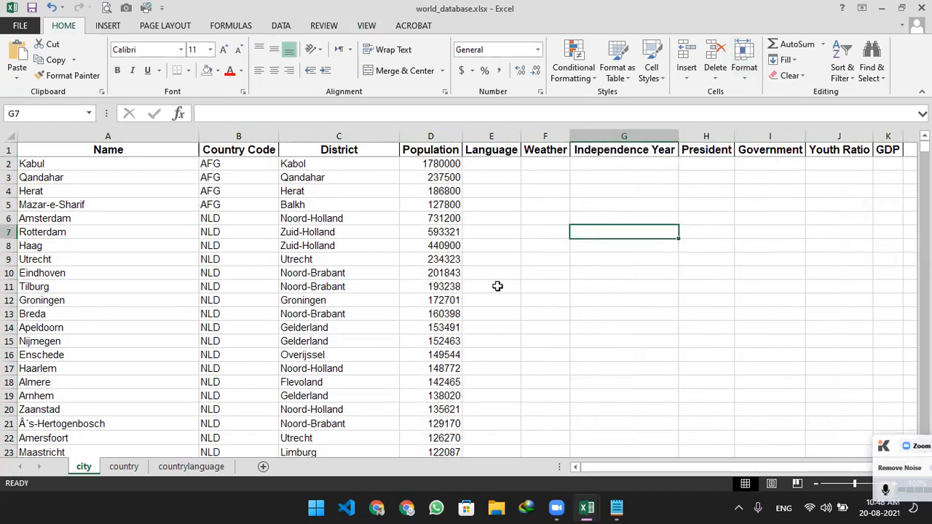
- Fill in Kabul's record in row 2 with the language "Afghani" and the weather "Cold"
left_click(488, 166)
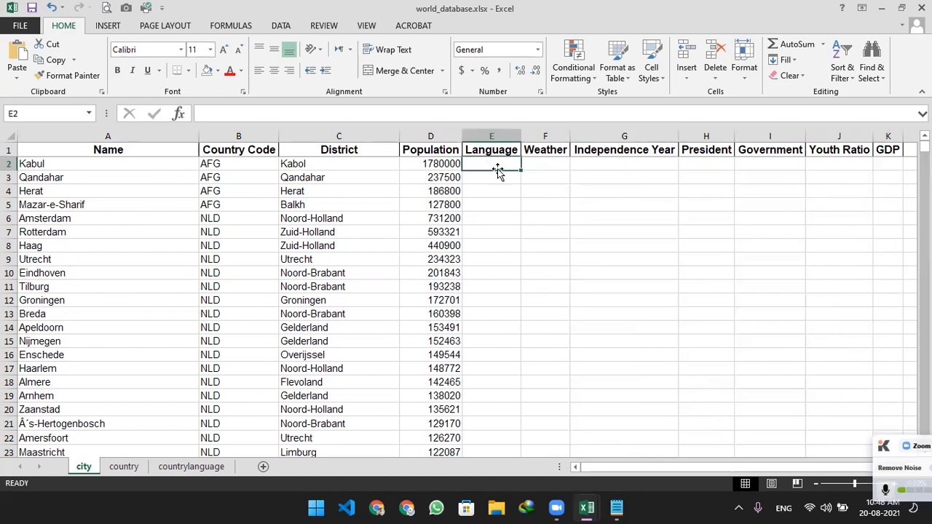
type("Afghani")
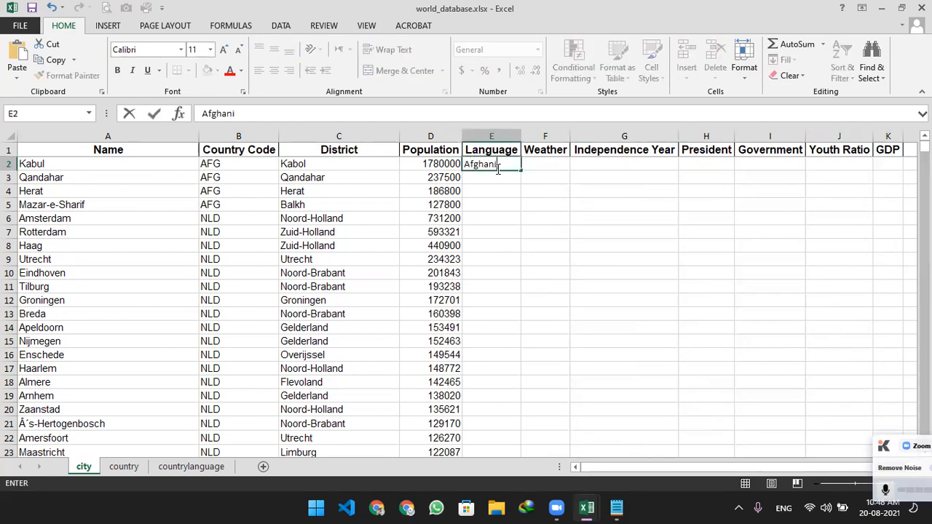
key("Tab")
type("Co")
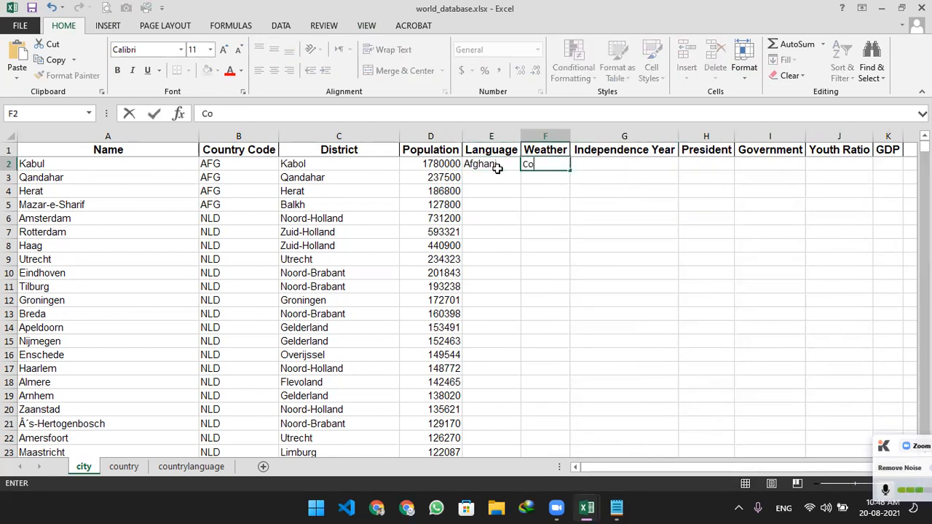
type("ld")
key("Tab")
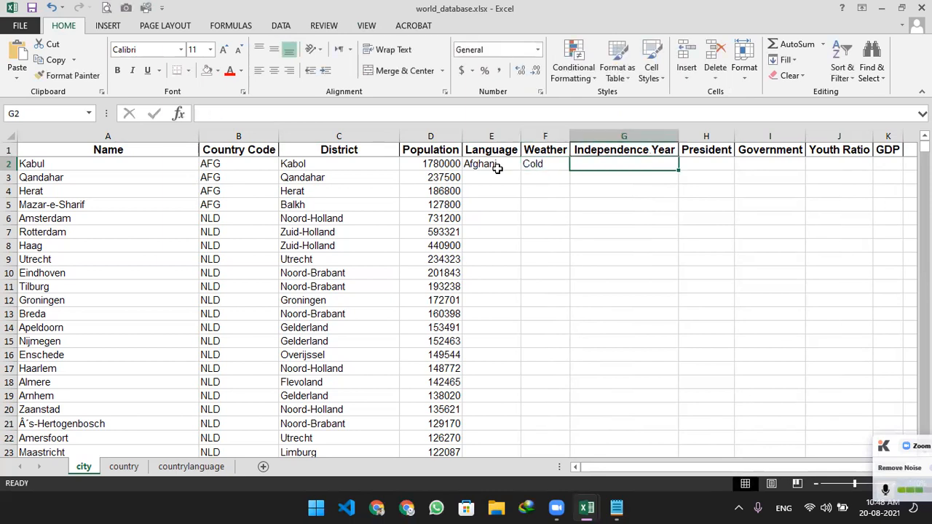
- Enter the independence year 1949 and the president "Ahmad Ghani" in Kabul's record in row 2
type("19")
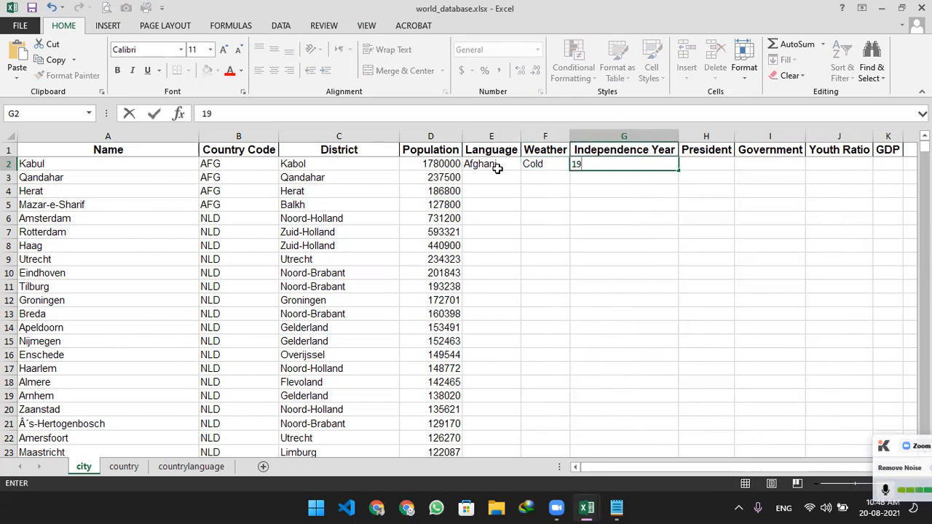
type("49")
key("Tab")
type("Ahmad Ghani")
key("Tab")
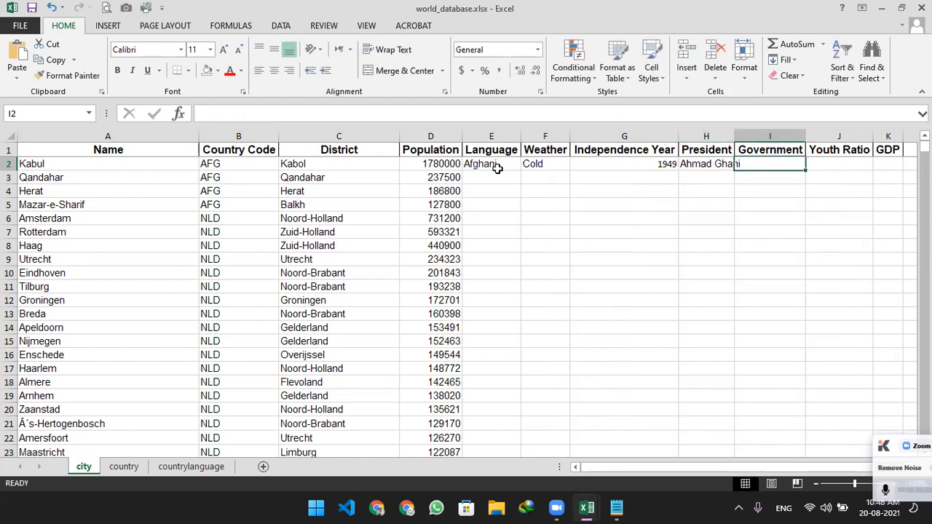
- Complete Kabul's record in row 2 with the government "Public", a youth ratio of 9% and a GDP of "89bn"
type("G")
key("BackSpace")
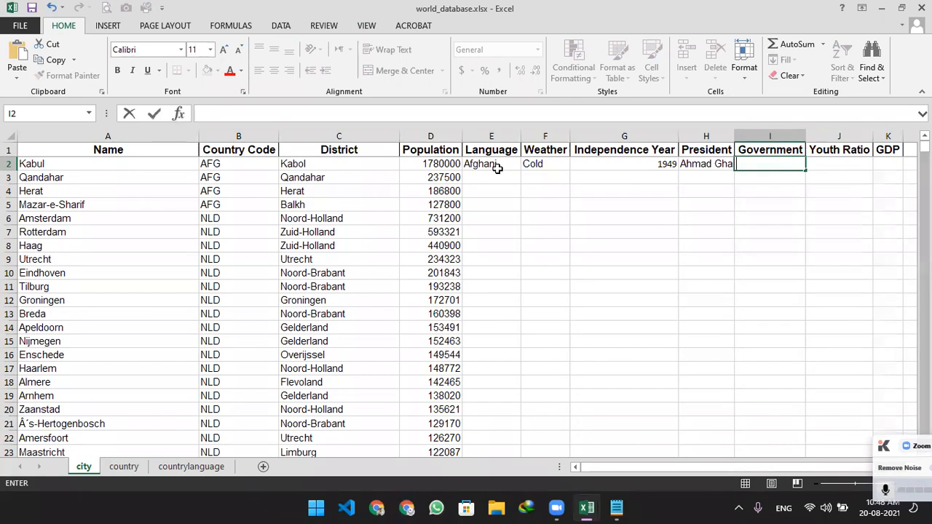
type("Public")
key("Tab")
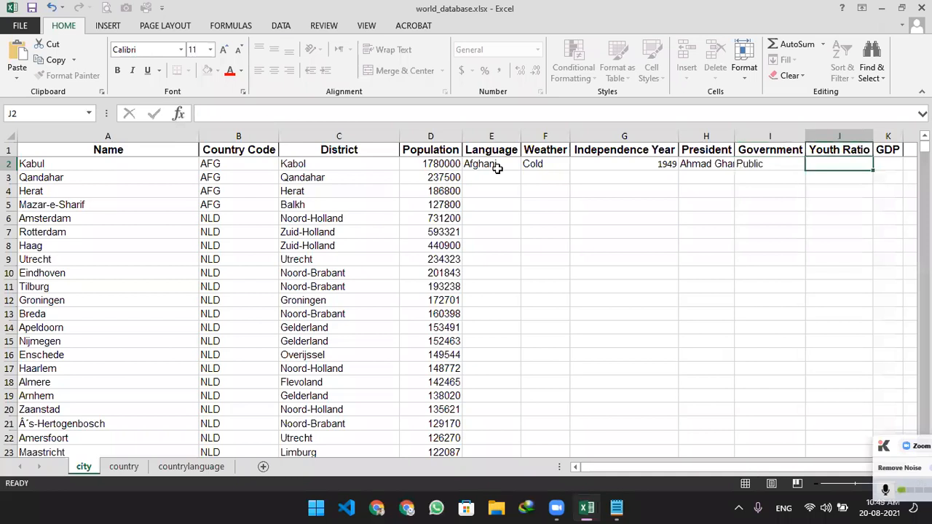
type("9")
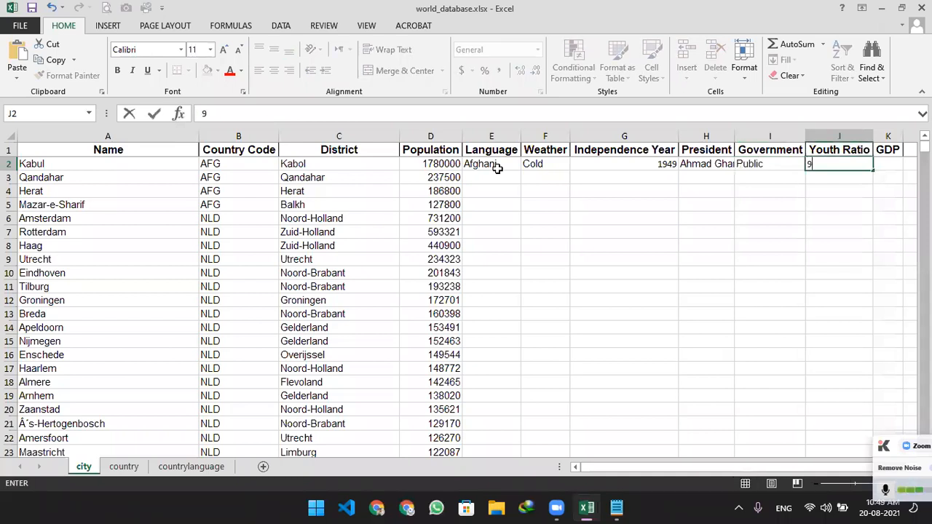
type("%")
key("Tab")
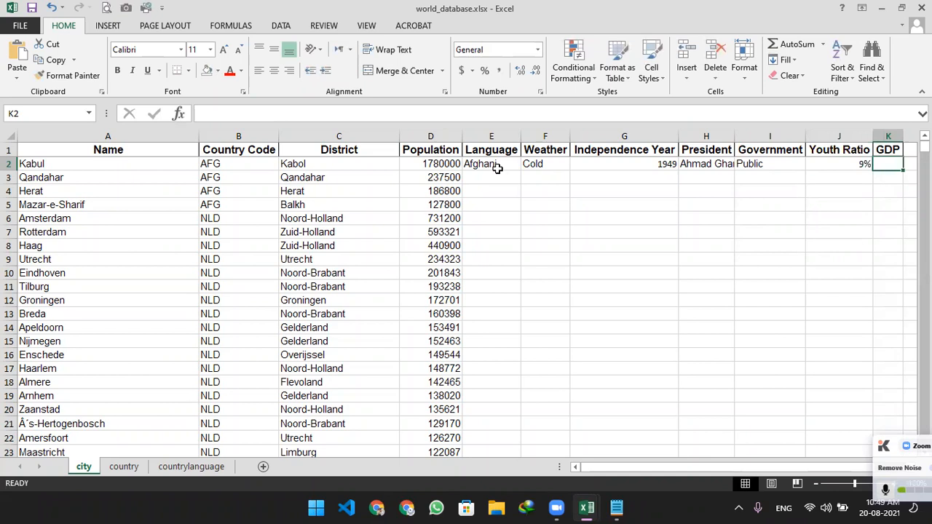
type("89b")
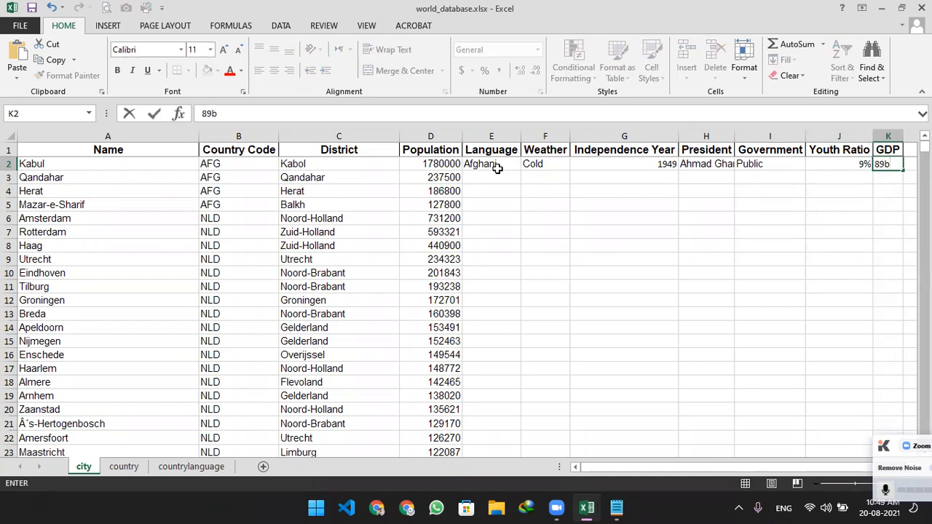
type("n")
key("Return")
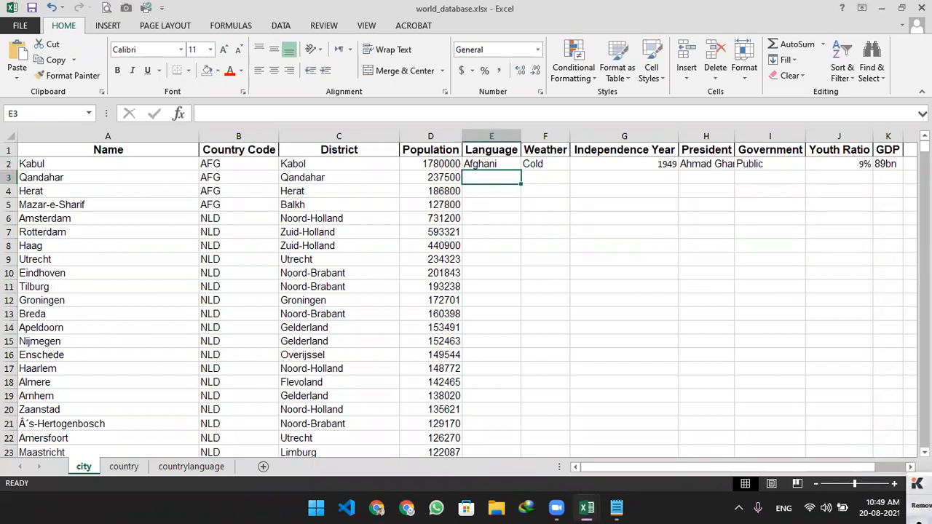
- Move along row 3 past the GDP column and back to examine which columns scroll out of view
left_click(919, 495)
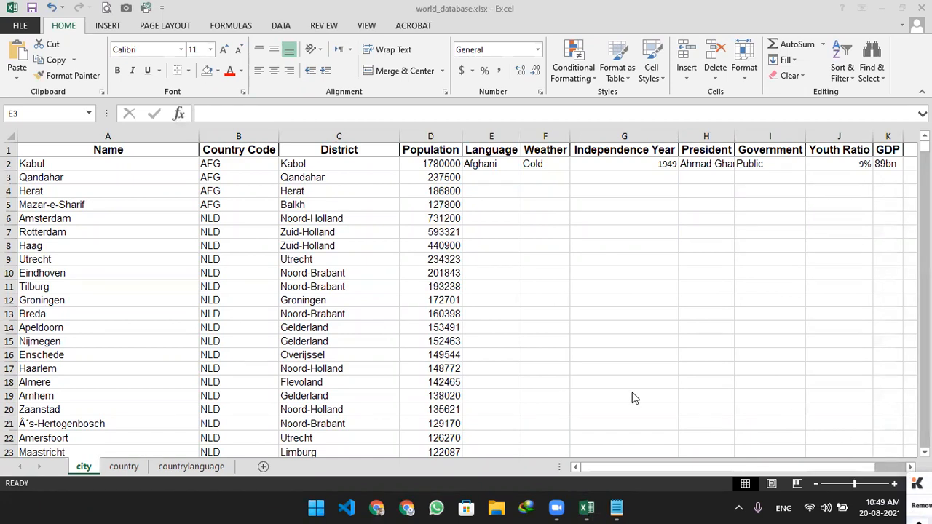
middle_click(590, 340)
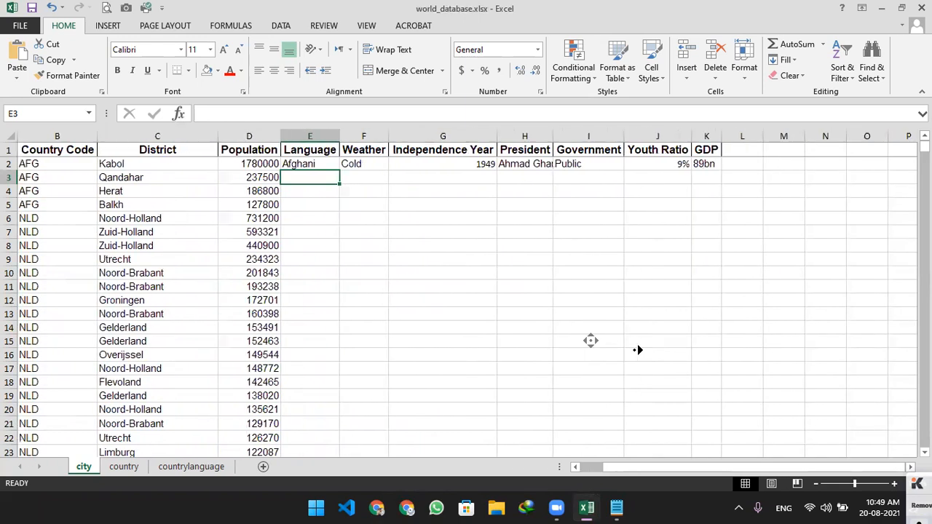
key("Right")
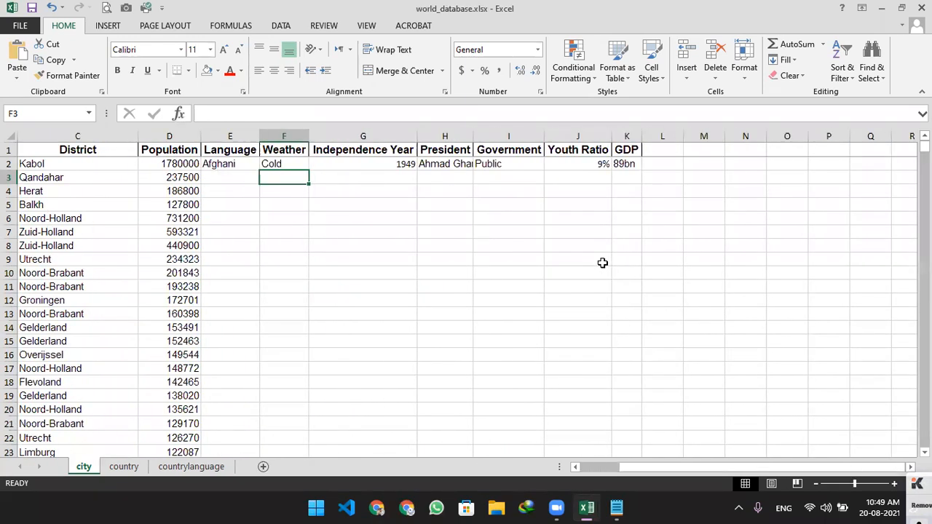
key("Right")
key("Right")
key("Right")
key("Right")
key("Right")
key("Right")
key("Right")
key("Right")
key("Right")
key("Right")
key("Right")
key("Right")
key("Right")
key("Right")
key("Left")
key("Left")
key("Left")
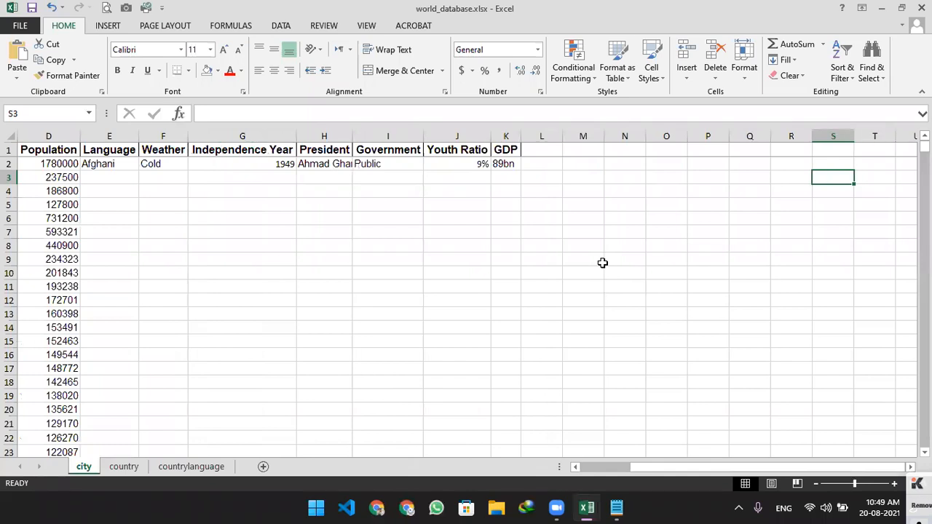
key("Left")
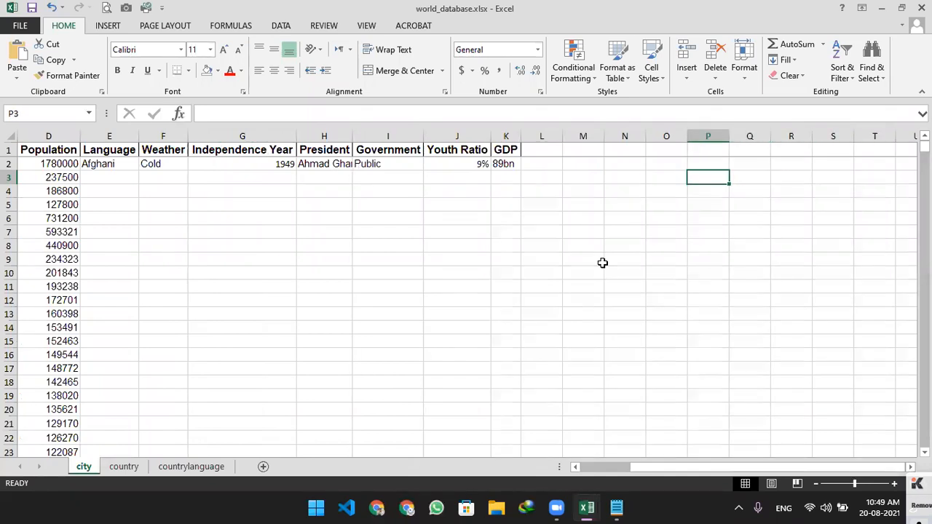
key("Left")
key("Left")
key("Left")
key("Left")
key("Left")
key("Left")
key("Left")
key("Left")
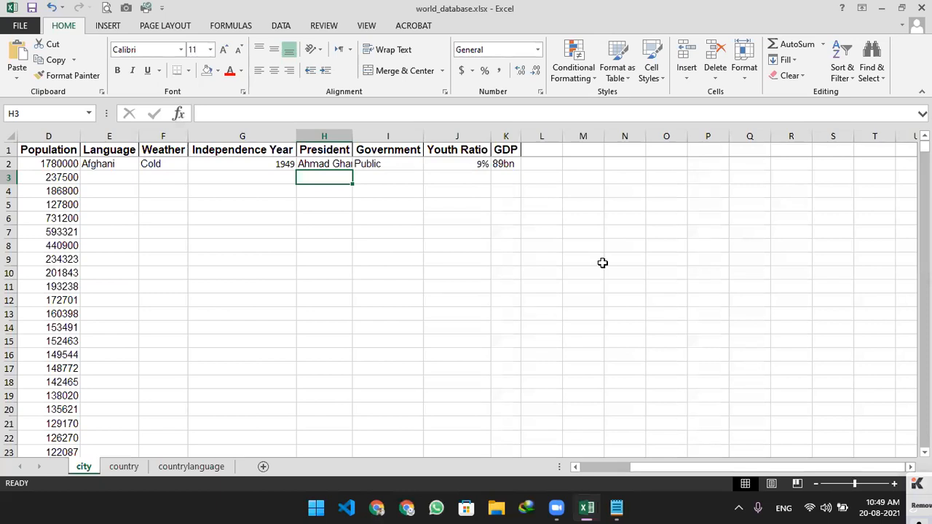
- Examine Kabul's values from Language to GDP while the Name column is out of view, and return to cell A2
key("Right")
key("Right")
key("Right")
key("Down")
key("Down")
key("Down")
key("Up")
key("Up")
key("Up")
key("Up")
key("Left")
key("Left")
key("Left")
key("Left")
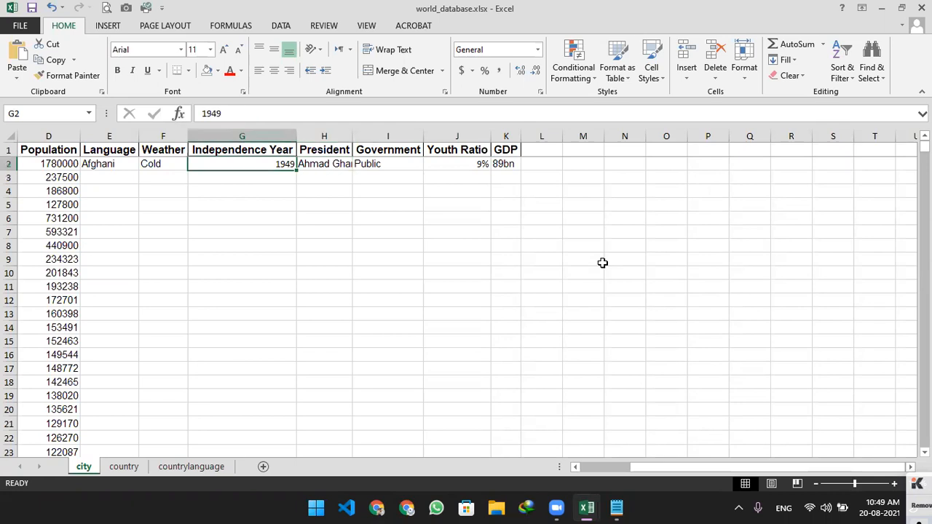
key("Right")
key("Right")
key("Left")
key("Left")
key("Left")
key("Left")
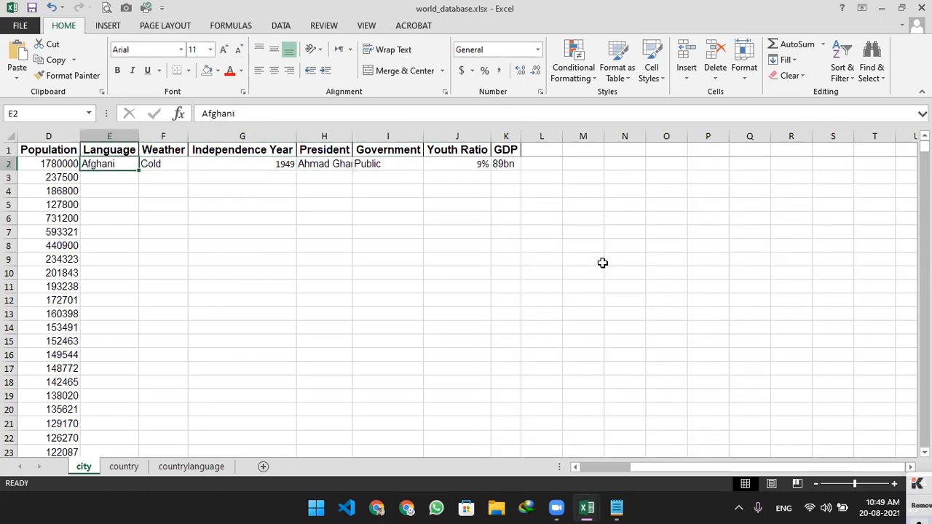
key("Right")
key("Right")
key("Right")
key("Right")
key("Right")
key("Right")
key("Left")
key("Left")
key("Left")
key("Left")
key("Left")
key("Left")
key("Right")
key("Right")
key("Right")
key("Right")
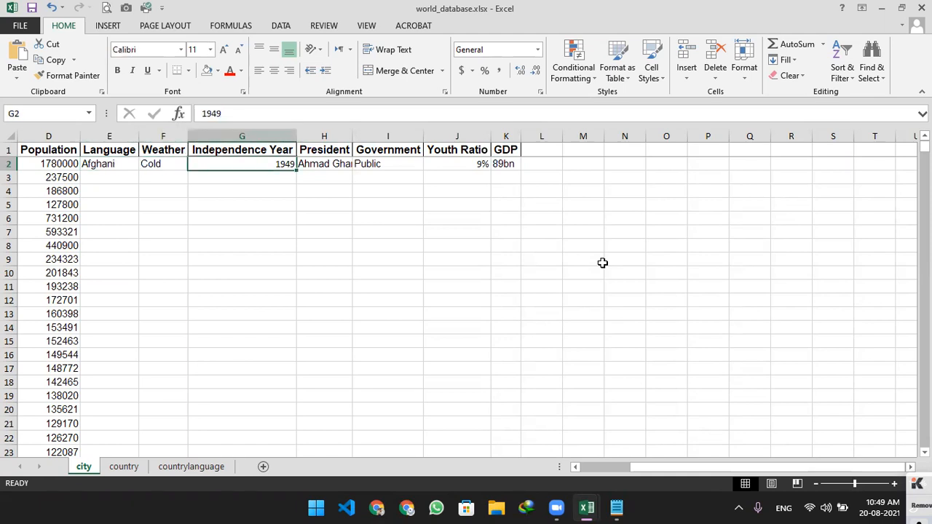
key("Right")
key("Left")
key("Home")
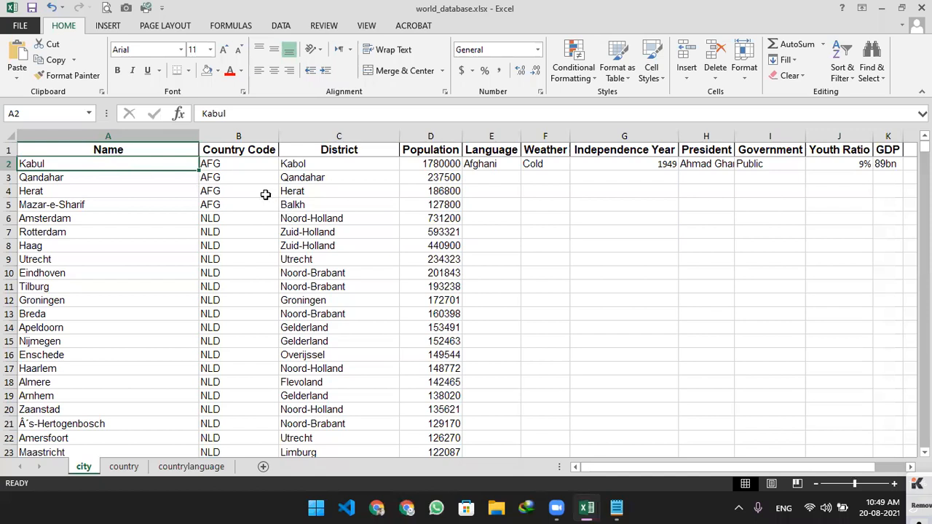
- Go along row 2 to column S and back to cell A2 to check whether the Name column stays in view
key("Right")
key("Right")
key("Right")
key("Right")
key("Right")
key("Right")
key("Right")
key("Right")
key("Right")
key("Right")
key("Right")
key("Right")
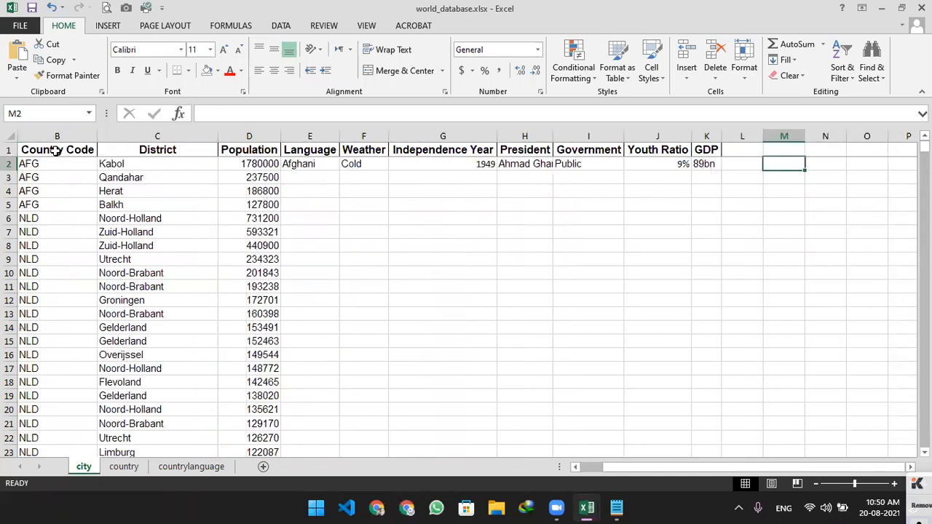
key("Right")
key("Right")
key("Right")
key("Right")
key("Right")
key("Right")
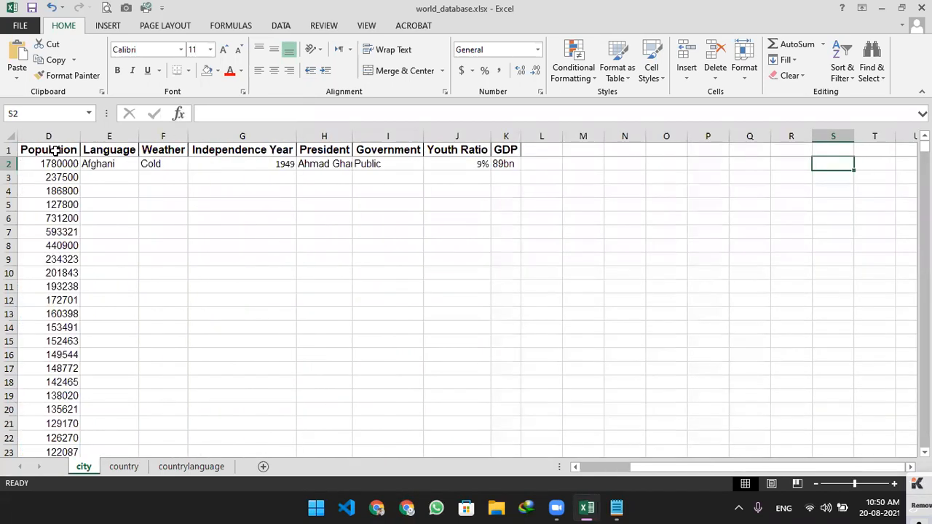
key("Home")
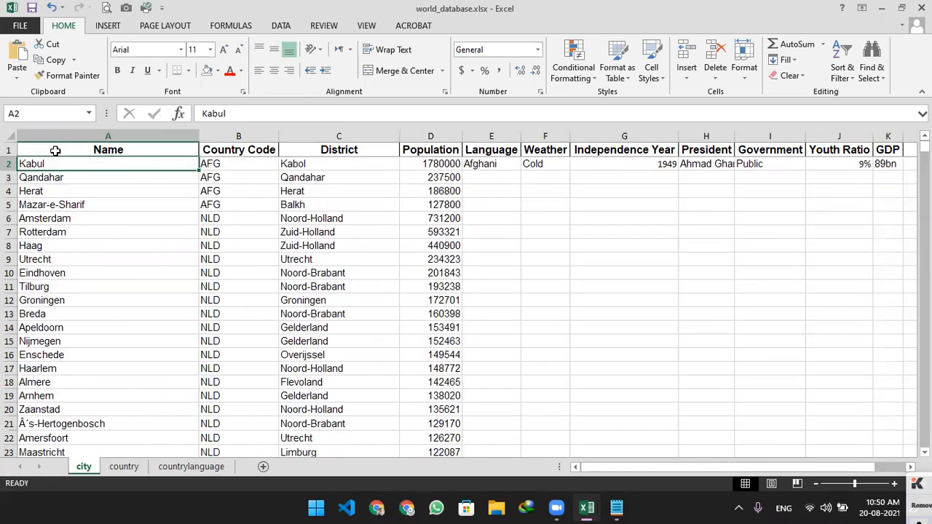
- Select column A and freeze the first column of the city sheet
left_click(108, 132)
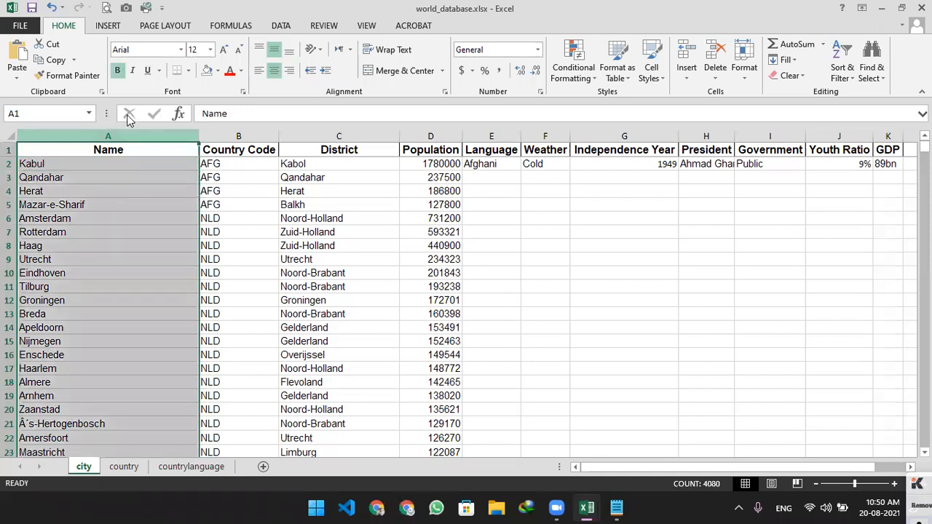
left_click(365, 26)
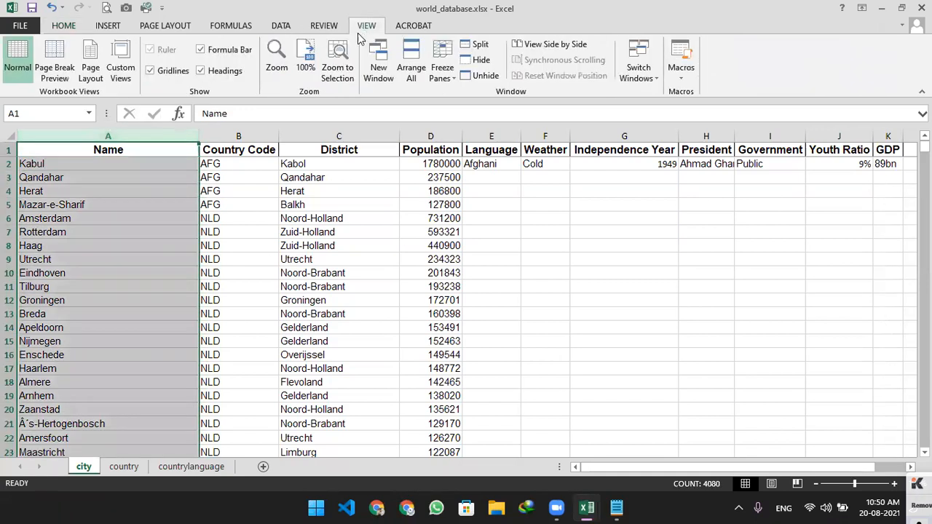
left_click(438, 72)
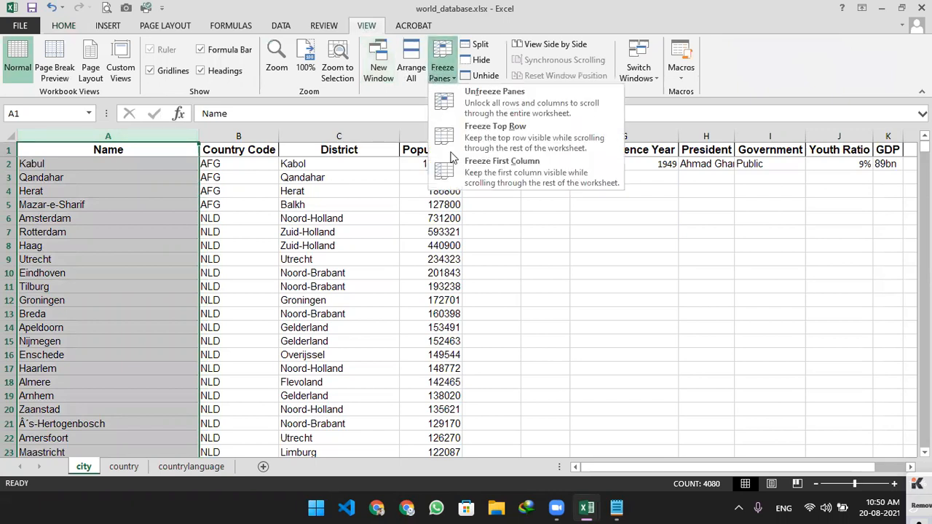
left_click(494, 175)
- Move along row 1 beyond column Z and back to check how the frozen Name column behaves during horizontal scrolling
key("Right")
key("Right")
key("Right")
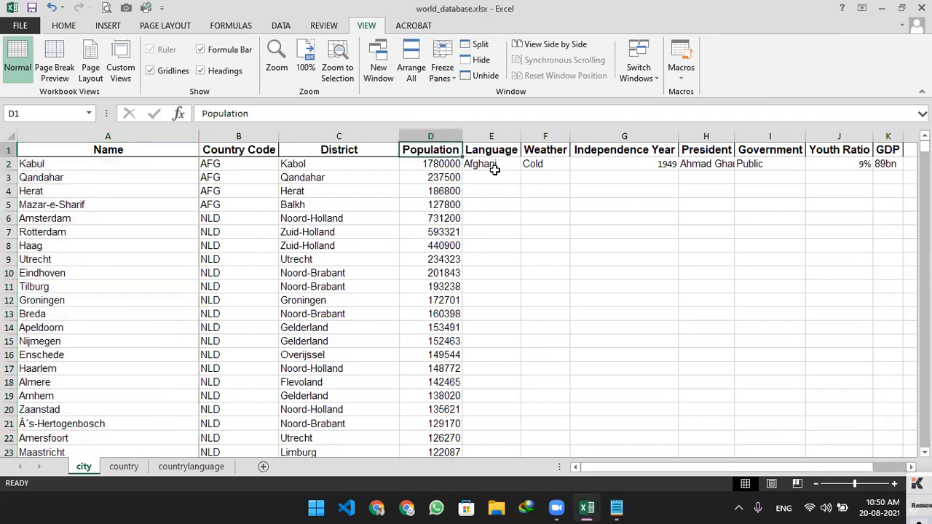
key("Right")
key("Right")
key("Right")
key("Right")
key("Right")
key("Right")
key("Right")
key("Right")
key("Right")
key("Right")
key("Right")
key("Right")
key("Right")
key("Right")
key("Right")
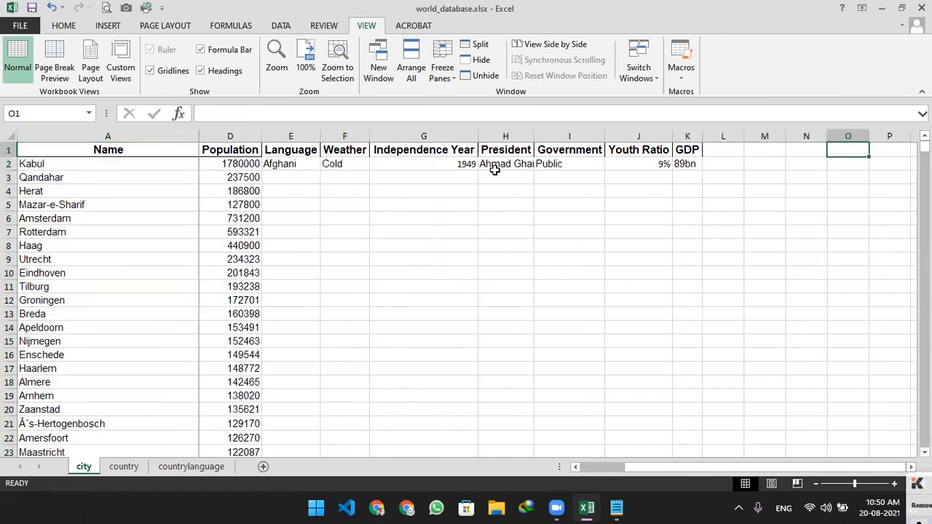
key("Right")
key("Right")
key("Right")
key("Right")
key("Right")
key("Right")
key("Right")
key("Right")
key("Right")
key("Right")
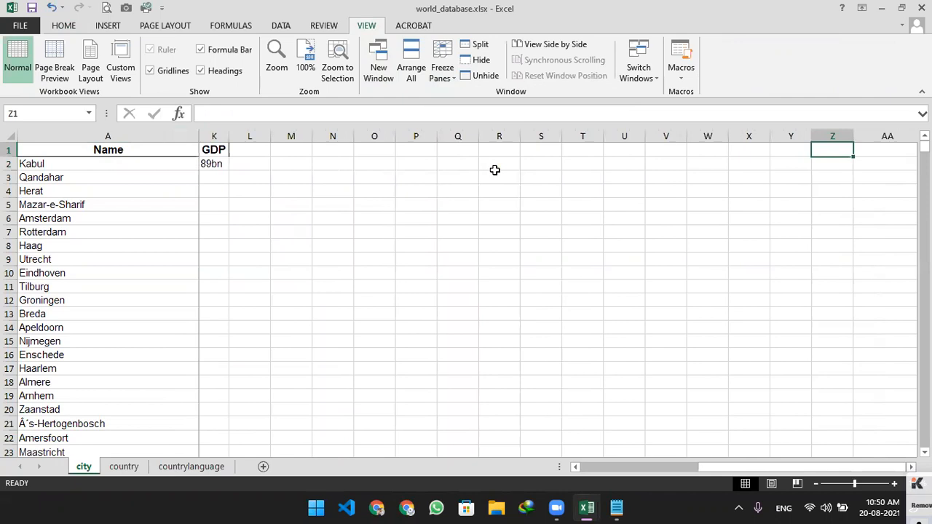
key("Right")
key("Right")
key("Right")
key("Left")
key("Left")
key("Left")
key("Left")
key("Left")
key("Left")
key("Left")
key("Left")
key("Left")
key("Left")
key("Left")
key("Left")
key("Left")
key("Left")
key("Left")
key("Left")
key("Left")
key("Left")
key("Left")
key("Left")
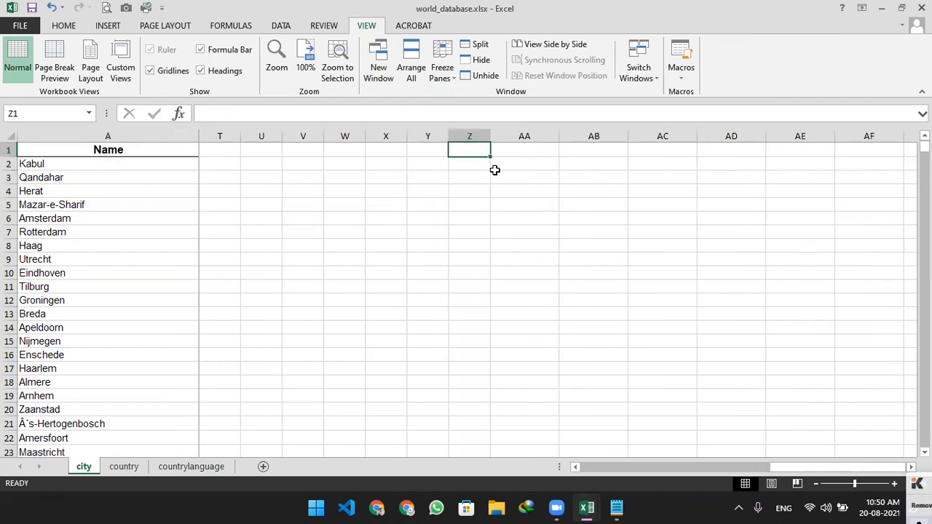
- Return along row 1 from column Z to the Name header in cell A1
key("Left")
key("Left")
key("Left")
key("Left")
key("Left")
key("Left")
key("Left")
key("Left")
key("Left")
key("Left")
key("Left")
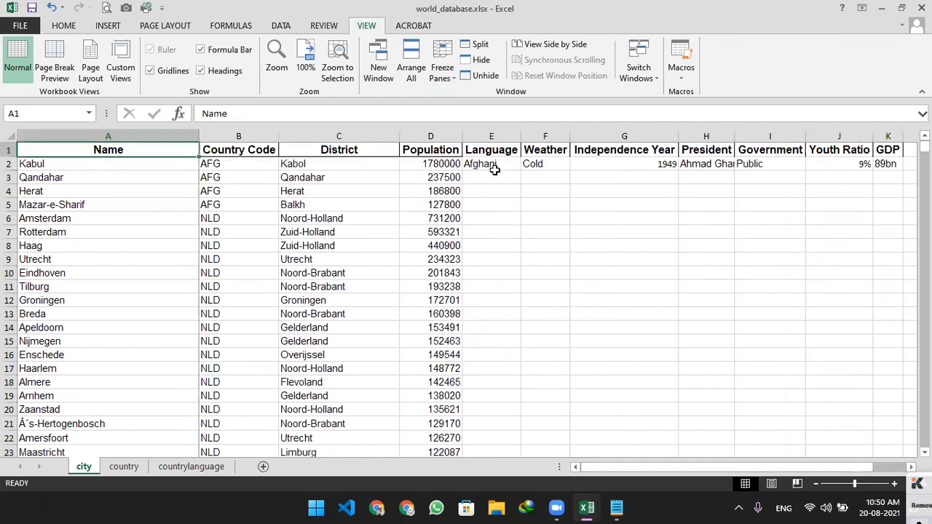
- Move repeatedly along row 1 past the GDP column and back to cell A1 to check that the Name column stays in view
key("Right")
key("Right")
key("Right")
key("Right")
key("Right")
key("Right")
key("Right")
key("Right")
key("Right")
key("Right")
key("Right")
key("Right")
key("Right")
key("Right")
key("Right")
key("Right")
key("Right")
key("Right")
key("Right")
key("Right")
key("Left")
key("Left")
key("Left")
key("Left")
key("Left")
key("Left")
key("Left")
key("Left")
key("Left")
key("Left")
key("Left")
key("Left")
key("Left")
key("Left")
key("Left")
key("Left")
key("Left")
key("Left")
key("Left")
key("Left")
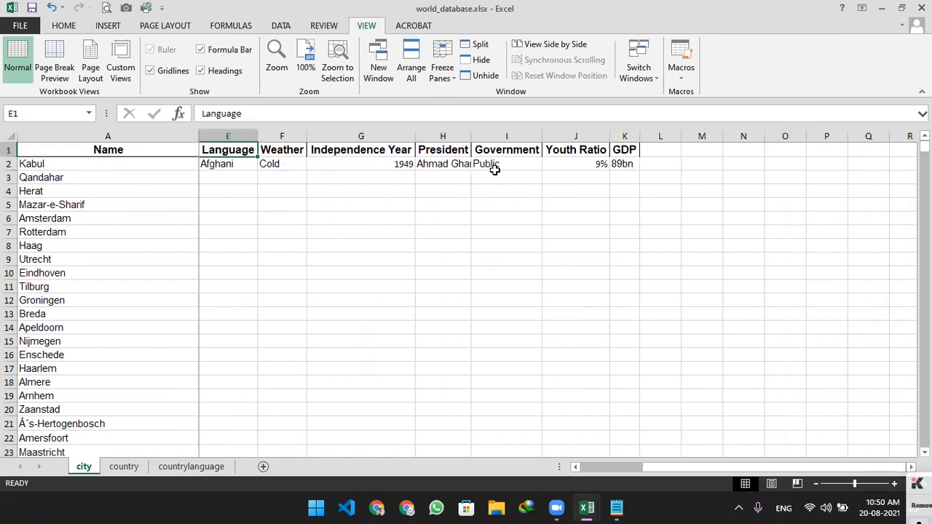
key("Left")
key("Left")
key("Left")
key("Right")
key("Right")
key("Right")
key("Right")
key("Right")
key("Right")
key("Right")
key("Right")
key("Right")
key("Right")
key("Right")
key("Right")
key("Right")
key("Right")
key("Right")
key("Right")
key("Right")
key("Right")
key("Right")
key("Right")
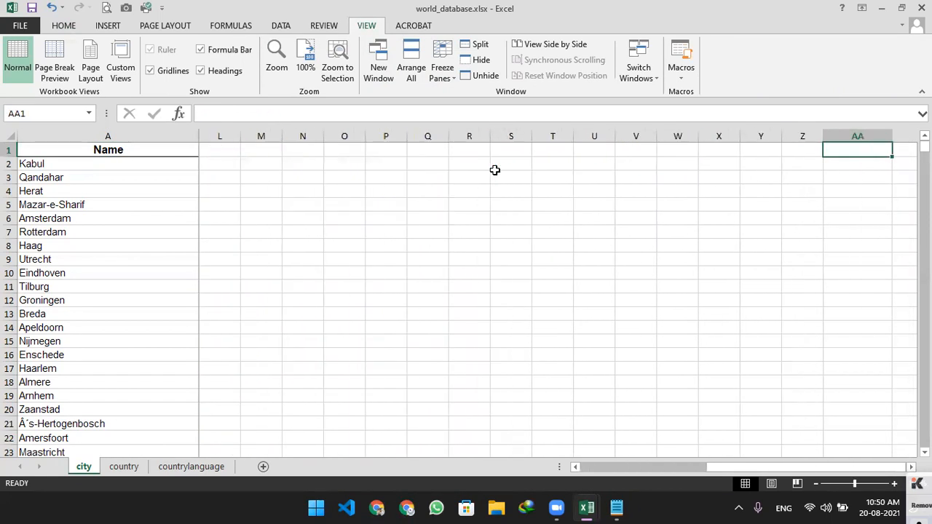
key("Right")
key("Right")
key("Left")
key("Left")
key("Left")
key("Left")
key("Left")
key("Left")
key("Left")
key("Left")
key("Left")
key("Left")
key("Left")
key("Left")
key("Left")
key("Left")
key("Left")
key("Left")
key("Left")
key("Left")
key("Left")
key("Left")
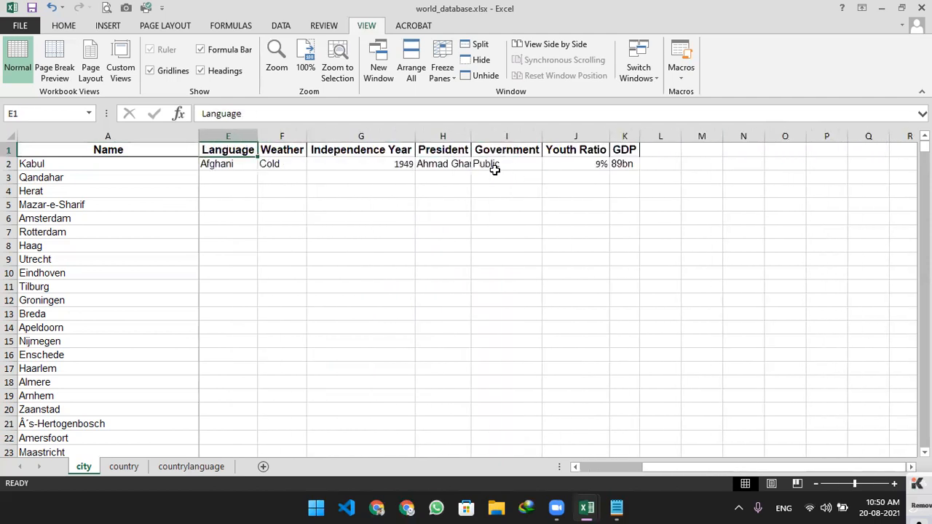
key("Left")
key("Left")
key("Left")
key("Left")
key("Right")
key("Right")
key("Right")
key("Right")
key("Right")
key("Right")
key("Right")
key("Right")
key("Right")
key("Right")
key("Right")
key("Right")
key("Right")
key("Right")
key("Right")
key("Right")
key("Right")
key("Right")
key("Right")
key("Right")
key("Left")
key("Left")
key("Left")
key("Left")
key("Left")
key("Left")
key("Left")
key("Left")
key("Left")
key("Left")
key("Left")
key("Left")
key("Left")
key("Left")
key("Left")
key("Left")
key("Left")
key("Left")
key("Left")
key("Left")
key("Left")
key("Left")
key("Left")
key("Left")
key("Left")
key("Left")
key("Left")
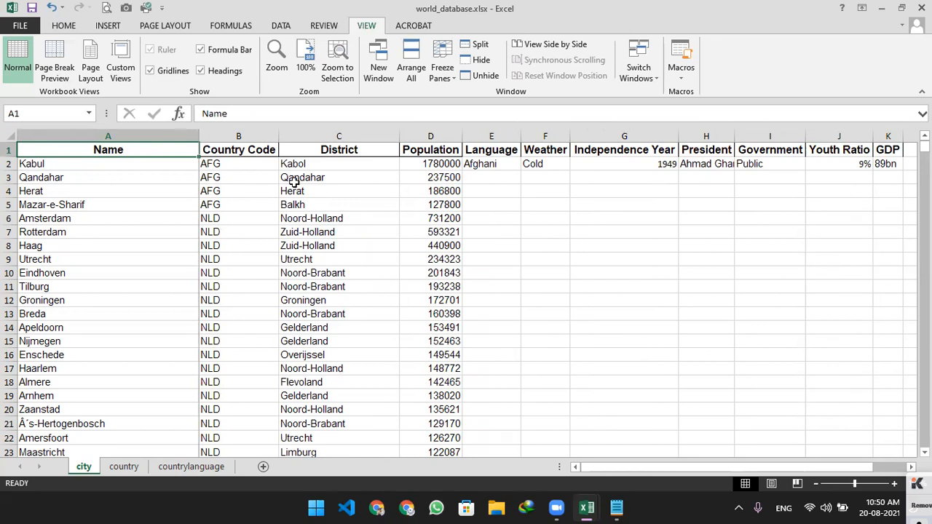
- Select columns A through C, and go from the Population header along row 1 to cell N1 to check which columns stay in view
left_click(333, 131)
left_click_drag(279, 132, 128, 131)
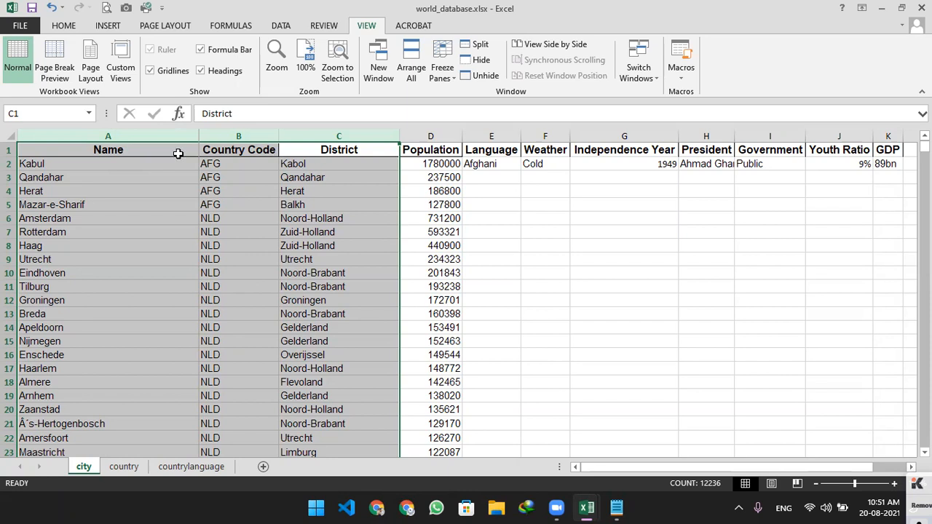
left_click(430, 150)
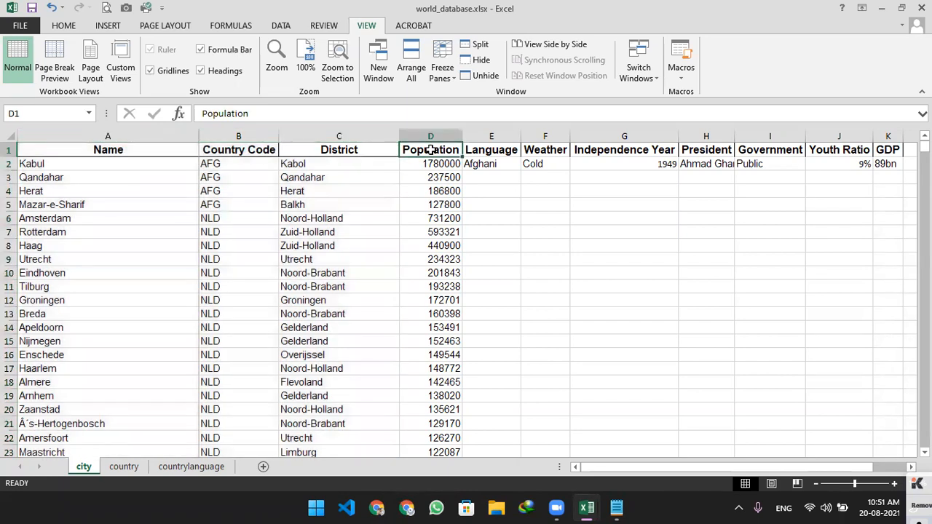
key("Right")
key("Right")
key("Right")
key("Right")
key("Right")
key("Right")
key("Right")
key("Right")
key("Right")
key("Right")
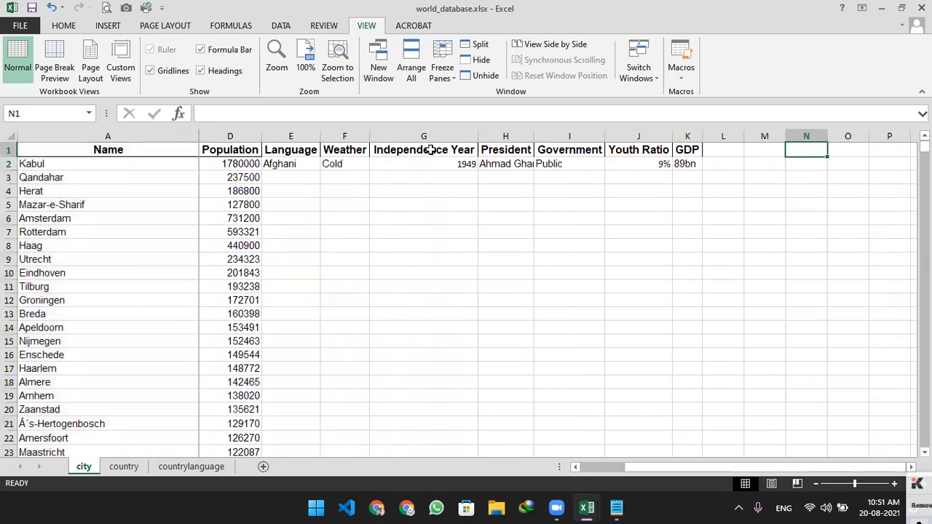
- Move along row 1 from cell N1 past column T and return to cell A1 to check which columns stay in view
key("Right")
key("Right")
key("Right")
key("Right")
key("Right")
key("Right")
key("Right")
key("Left")
key("Left")
key("Left")
key("Left")
key("Left")
key("Left")
key("Left")
key("Left")
key("Left")
key("Left")
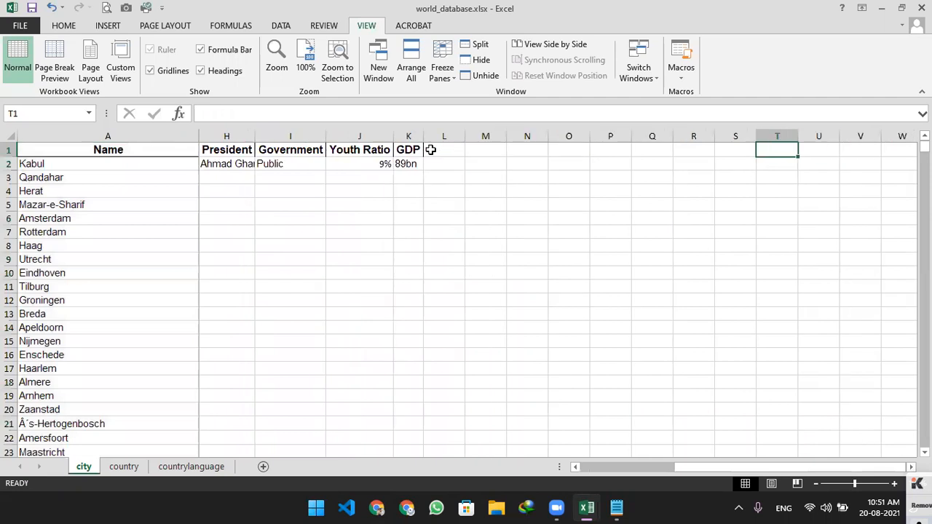
key("ctrl+Left")
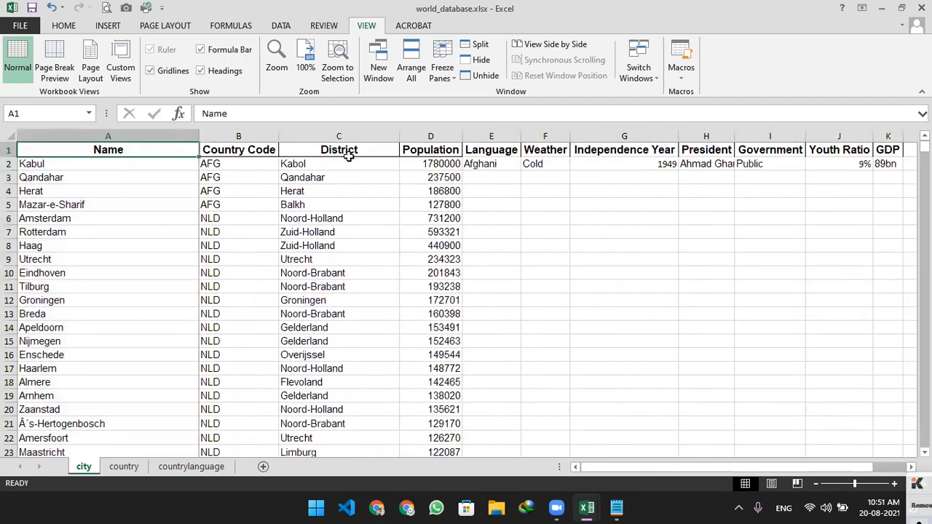
- Try to freeze columns A through C by selecting them and applying Freeze First Column
left_click_drag(350, 137, 135, 137)
left_click(440, 69)
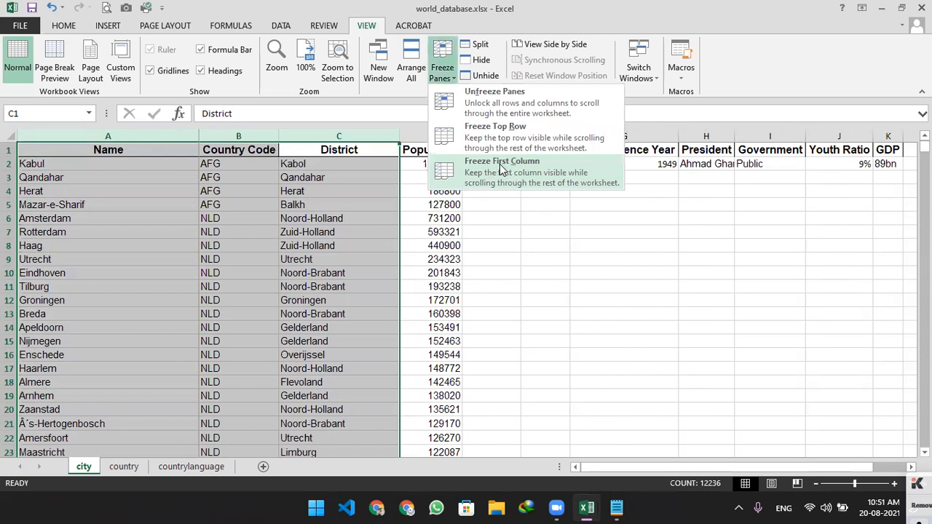
left_click(501, 169)
- Move from the Language header along row 1 past column V and back to cell A1 to check which columns remain frozen
left_click(490, 149)
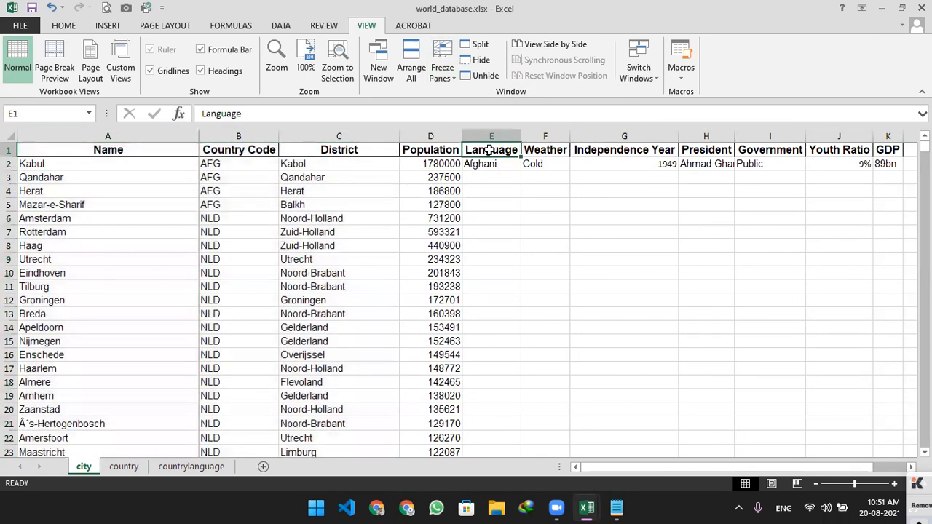
key("Right")
key("Right")
key("Right")
key("Right")
key("Right")
key("Right")
key("Right")
key("Right")
key("Right")
key("Right")
key("Right")
key("Right")
key("Right")
key("Right")
key("Right")
key("Right")
key("Right")
key("Right")
key("Right")
key("Right")
key("Left")
key("Left")
key("Left")
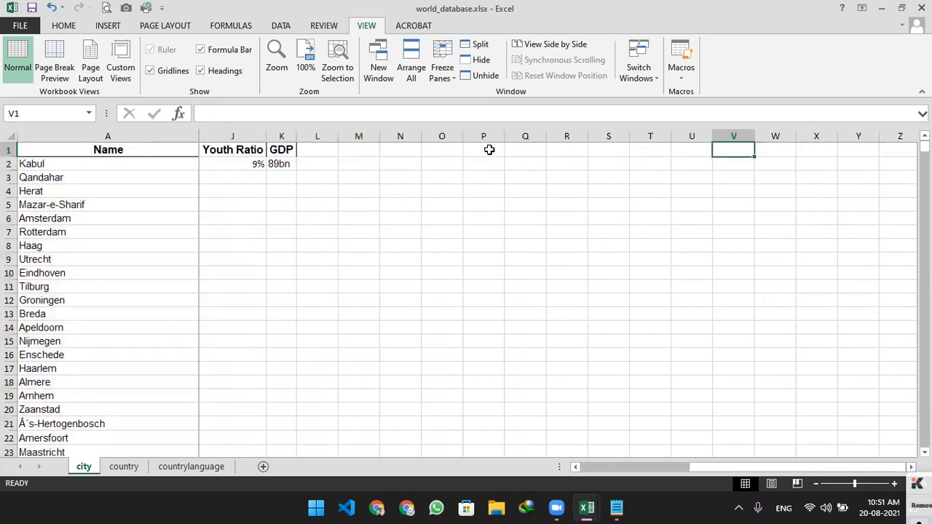
key("Left")
key("Left")
key("Left")
key("Left")
key("Left")
key("Left")
key("Left")
key("Left")
key("Left")
key("Left")
key("Left")
key("Left")
key("Left")
key("Left")
key("Left")
key("Left")
key("Left")
key("Left")
key("Left")
key("Left")
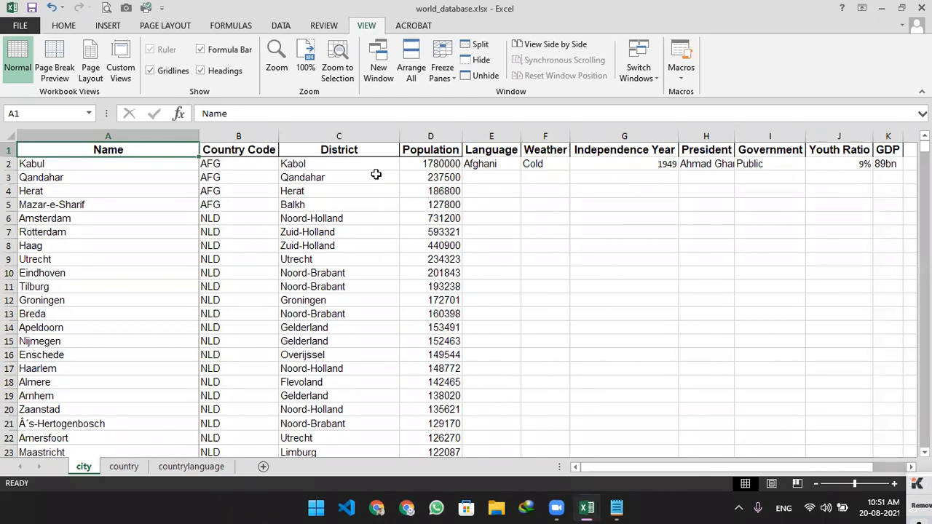
- Move from cell E5 along row 5 beyond column P and back to A5 to check how the Name column behaves
left_click(446, 80)
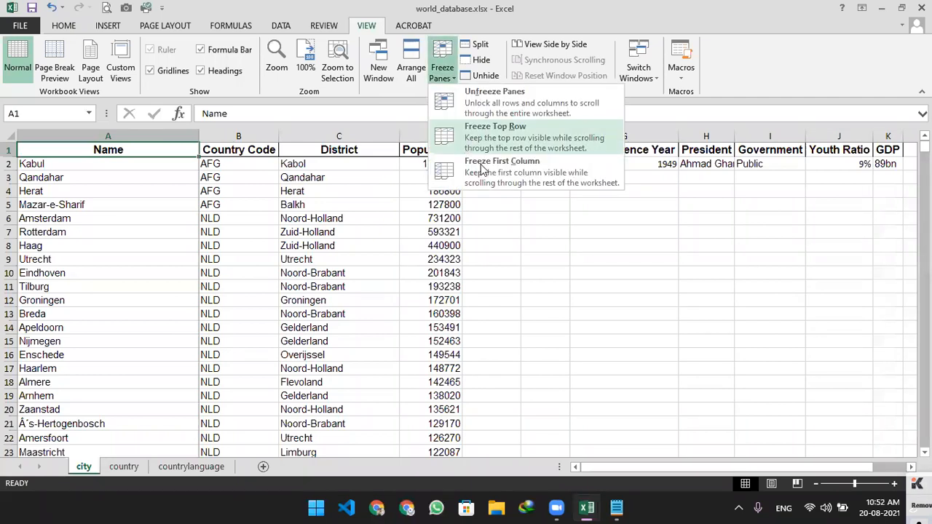
left_click(495, 211)
left_click(501, 211)
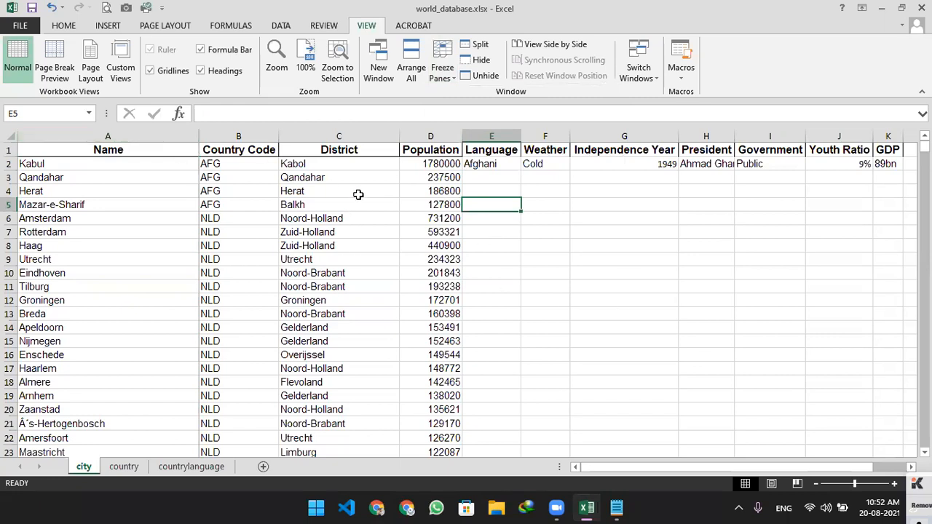
key("Right")
key("Right")
key("Right")
key("Right")
key("Right")
key("Right")
key("Right")
key("Right")
key("Right")
key("Right")
key("Right")
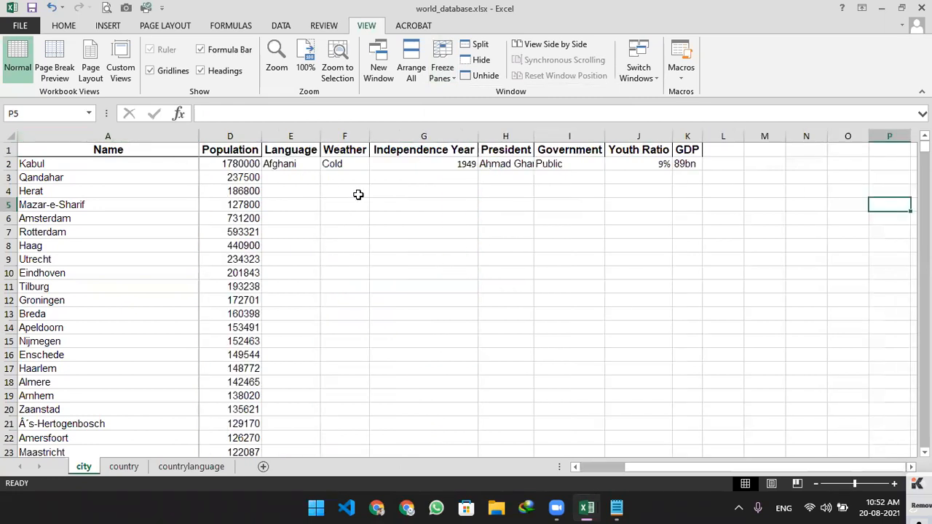
key("Right")
key("Right")
key("Right")
key("Right")
key("Left")
key("Left")
key("Left")
key("Left")
key("Left")
key("Left")
key("Left")
key("Left")
key("Left")
key("Left")
key("Left")
key("Left")
key("Left")
key("Left")
key("Left")
key("Left")
key("Left")
key("Left")
key("Left")
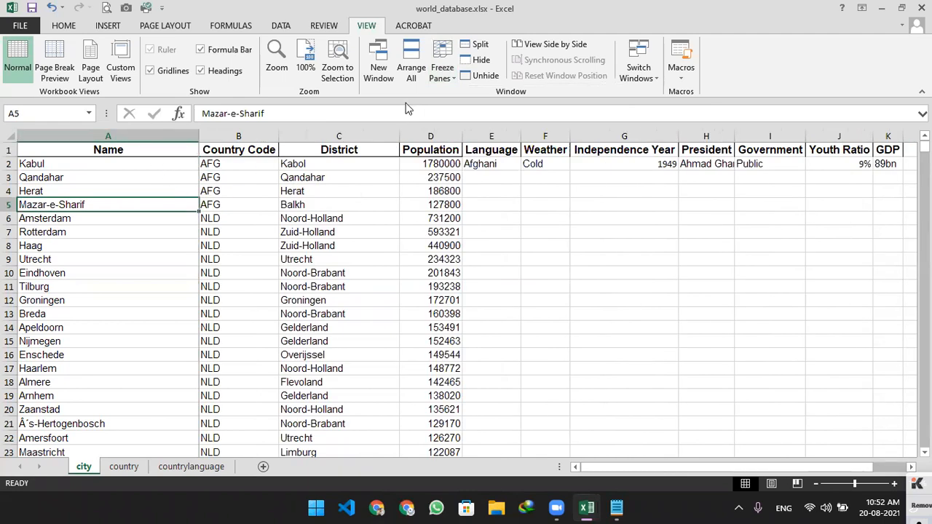
- Unfreeze the panes on the city sheet and move along row 5 to cell H5
left_click(444, 72)
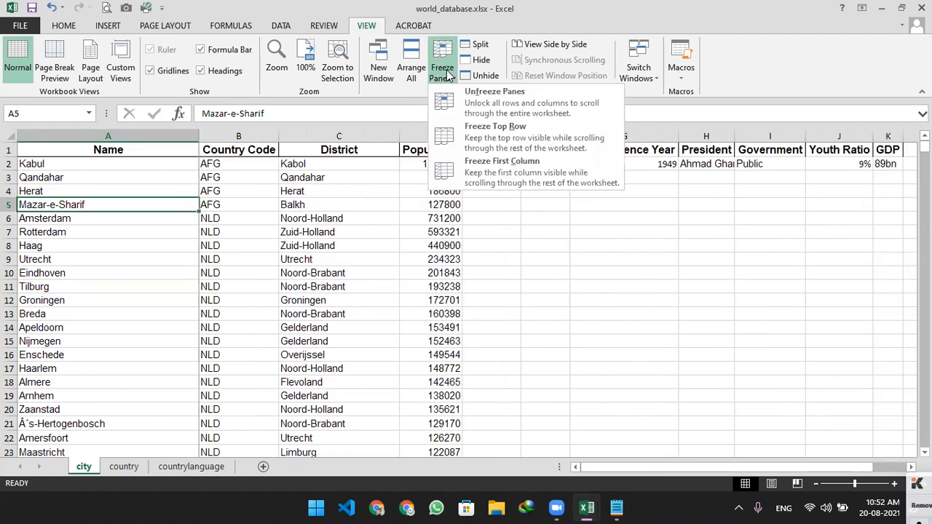
left_click(489, 105)
key("Right")
key("Right")
key("Right")
key("Right")
key("Right")
key("Right")
key("Right")
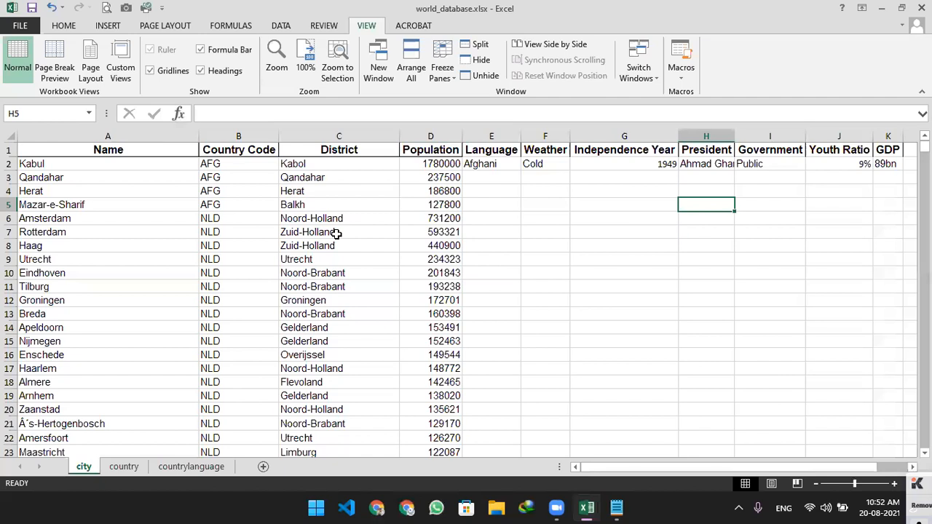
- Go to the empty cells past the GDP column around row 35 and return to column A to check horizontal scrolling without frozen panes
key("ctrl+End")
key("Left")
key("Left")
key("Left")
key("Left")
key("Left")
key("Left")
key("Left")
key("Left")
key("Left")
key("Left")
key("Left")
key("Left")
key("Left")
key("Left")
key("Left")
key("Left")
key("Left")
key("Left")
key("Left")
key("Left")
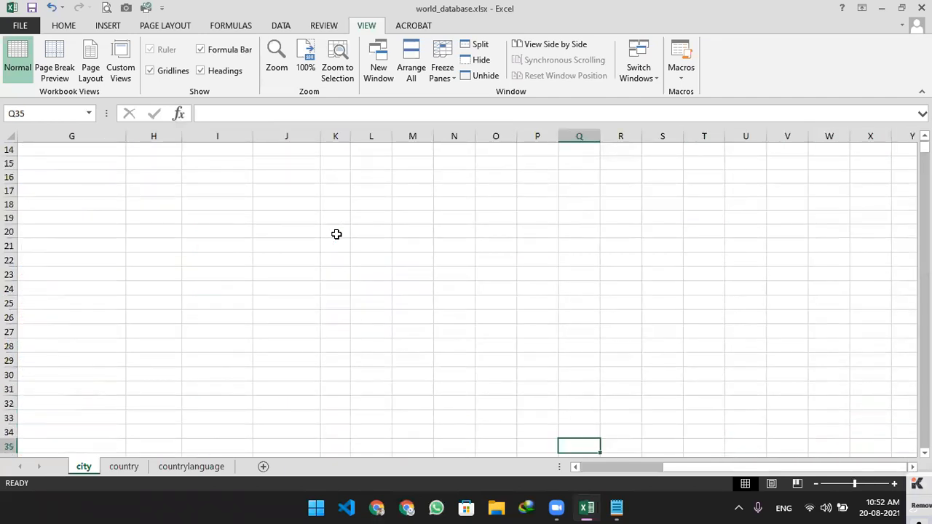
key("Left")
key("Left")
- Move up column A to the Name header in cell A1 to check how the header row scrolls without frozen panes
key("Up")
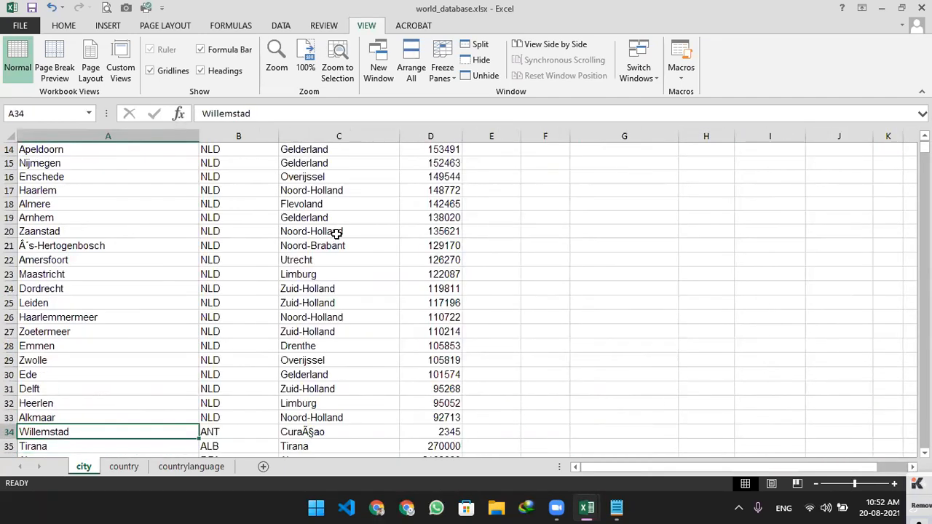
key("Up")
key("Up")
key("Up")
key("Up")
key("Up")
key("Up")
key("Up")
key("Up")
key("Up")
key("Up")
key("Up")
key("Up")
key("Up")
key("Up")
key("Up")
key("Up")
key("Up")
key("Up")
key("Up")
key("Up")
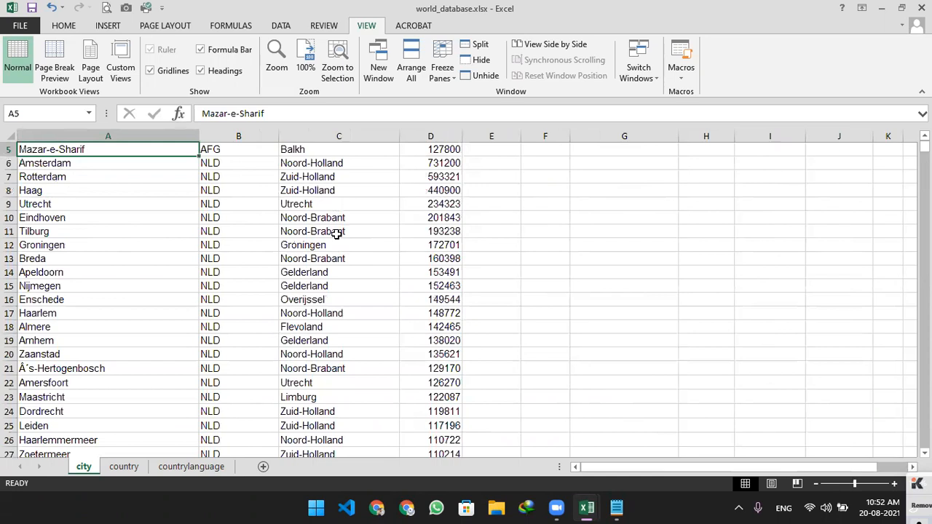
key("Up")
key("Up")
key("Up")
key("Up")
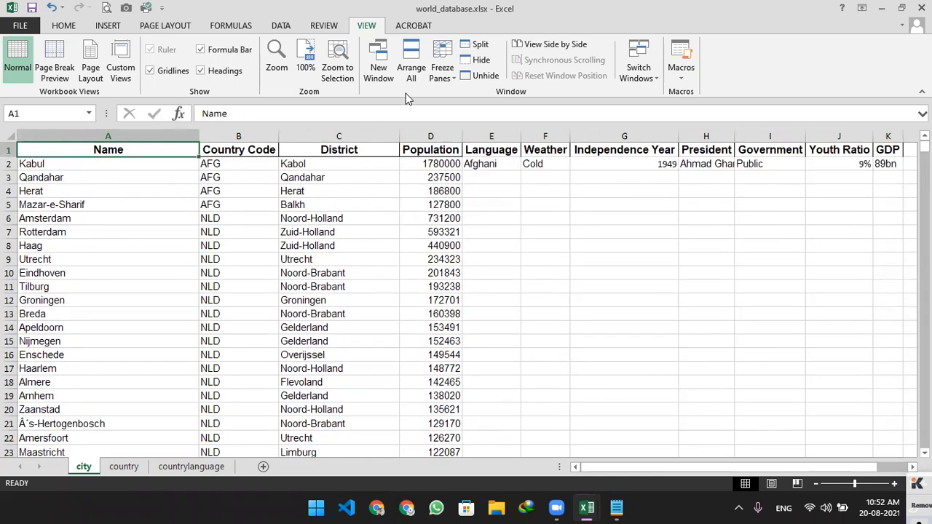
- Display the data tools and sorting and filtering commands for the city sheet
left_click(281, 26)
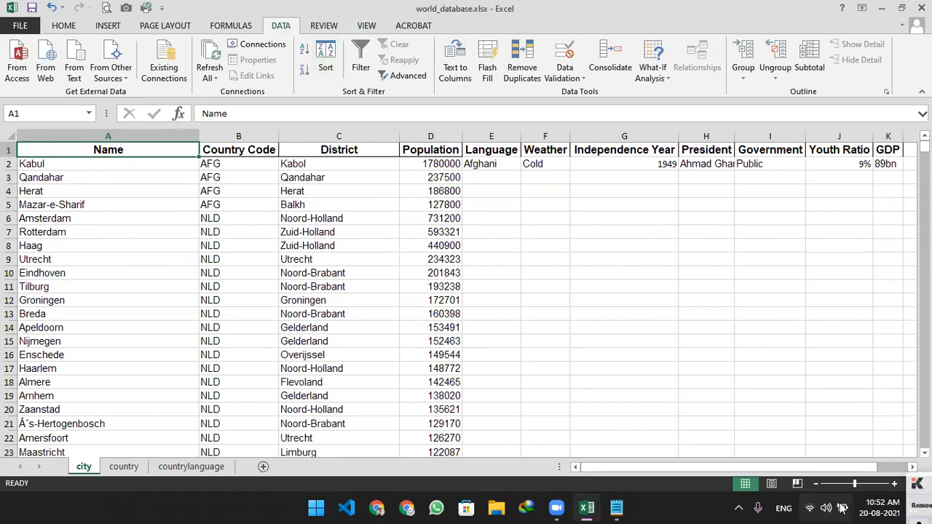
left_click(893, 508)
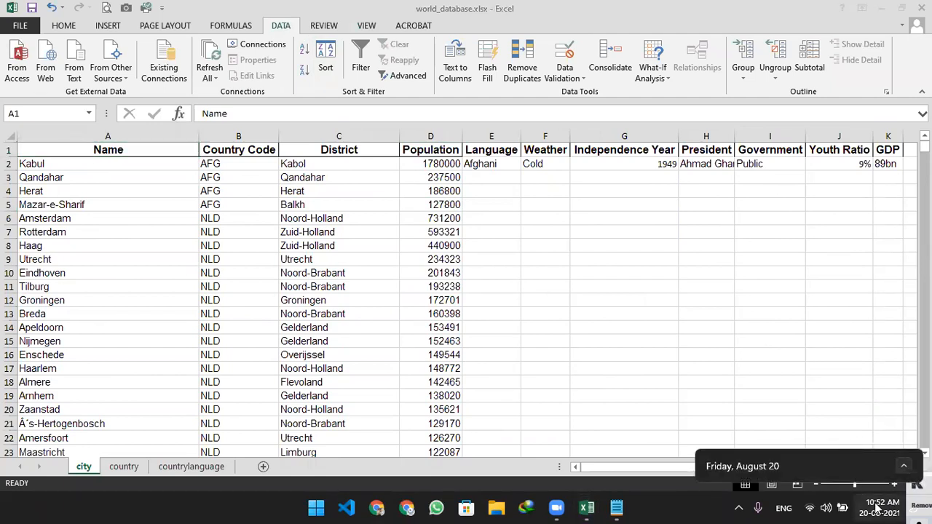
left_click(880, 508)
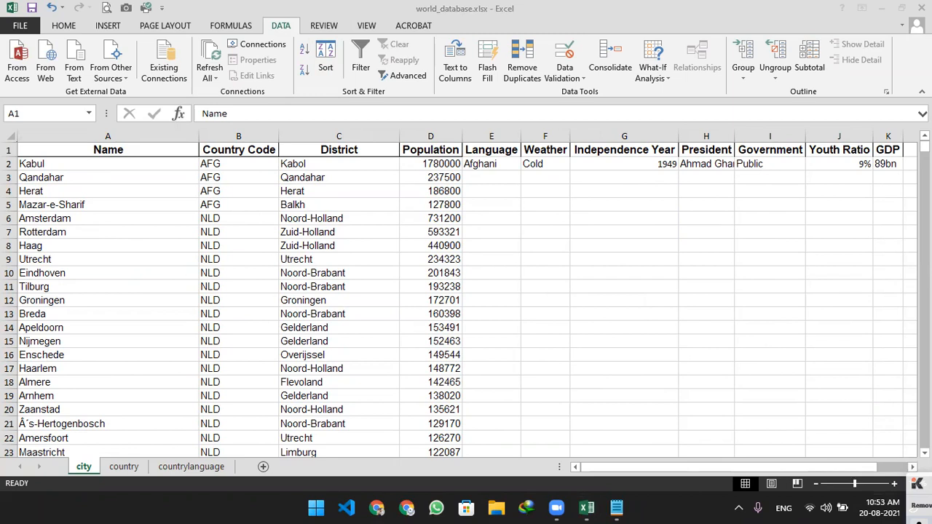